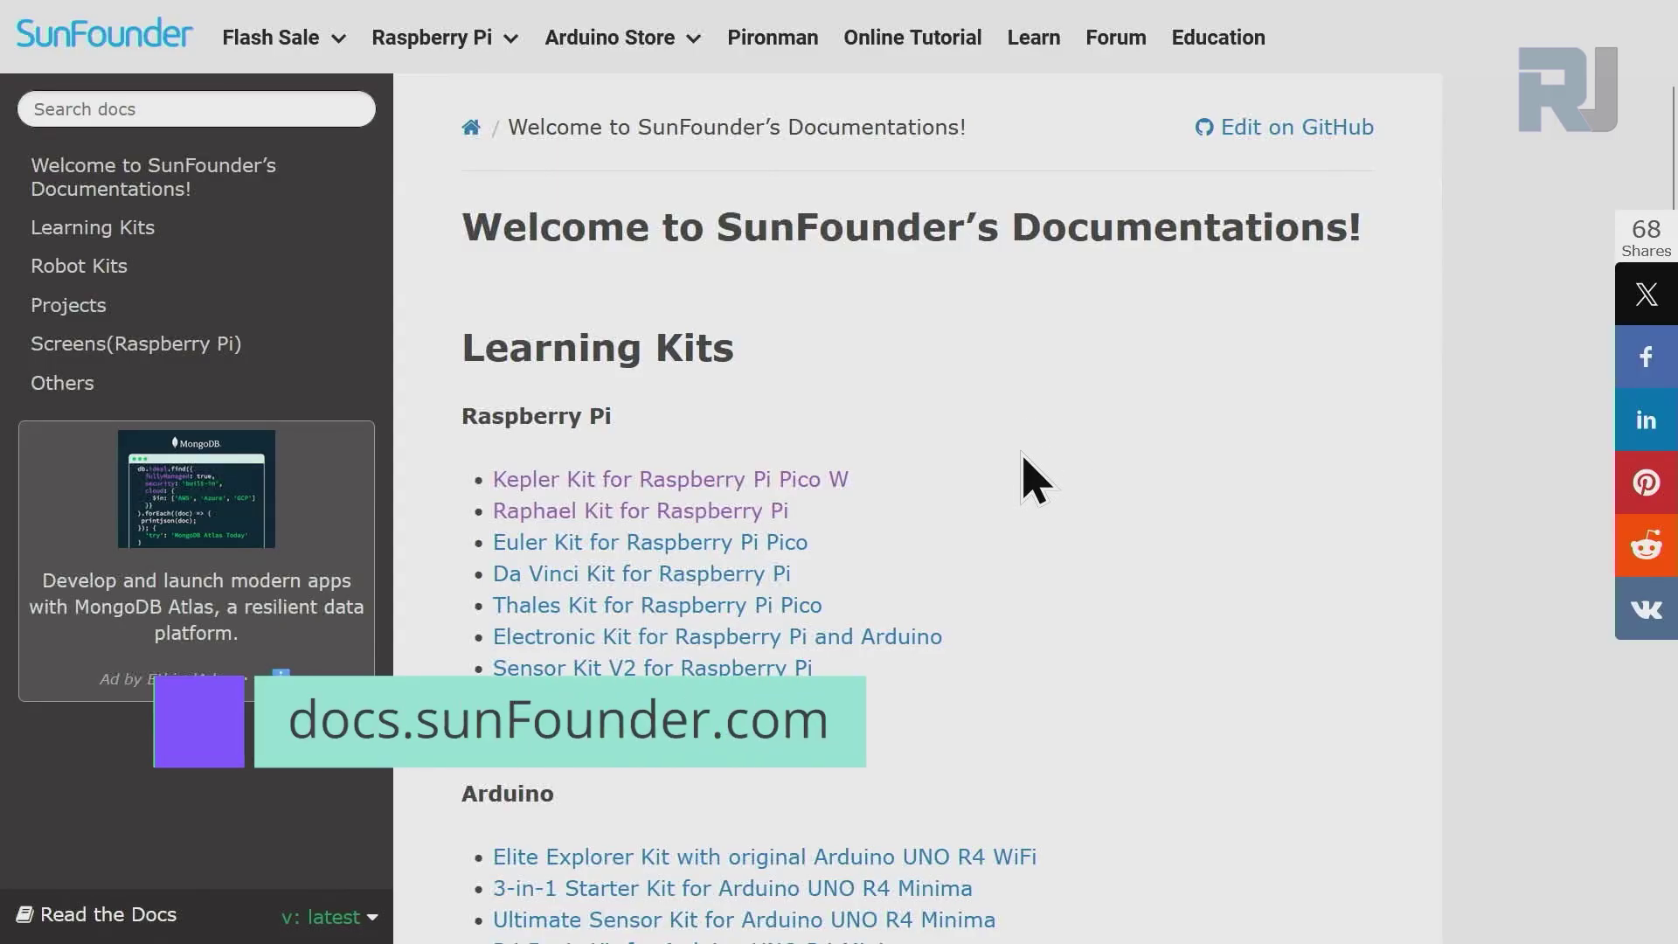
scroll(960, 453, down, 2)
scroll(963, 457, down, 4)
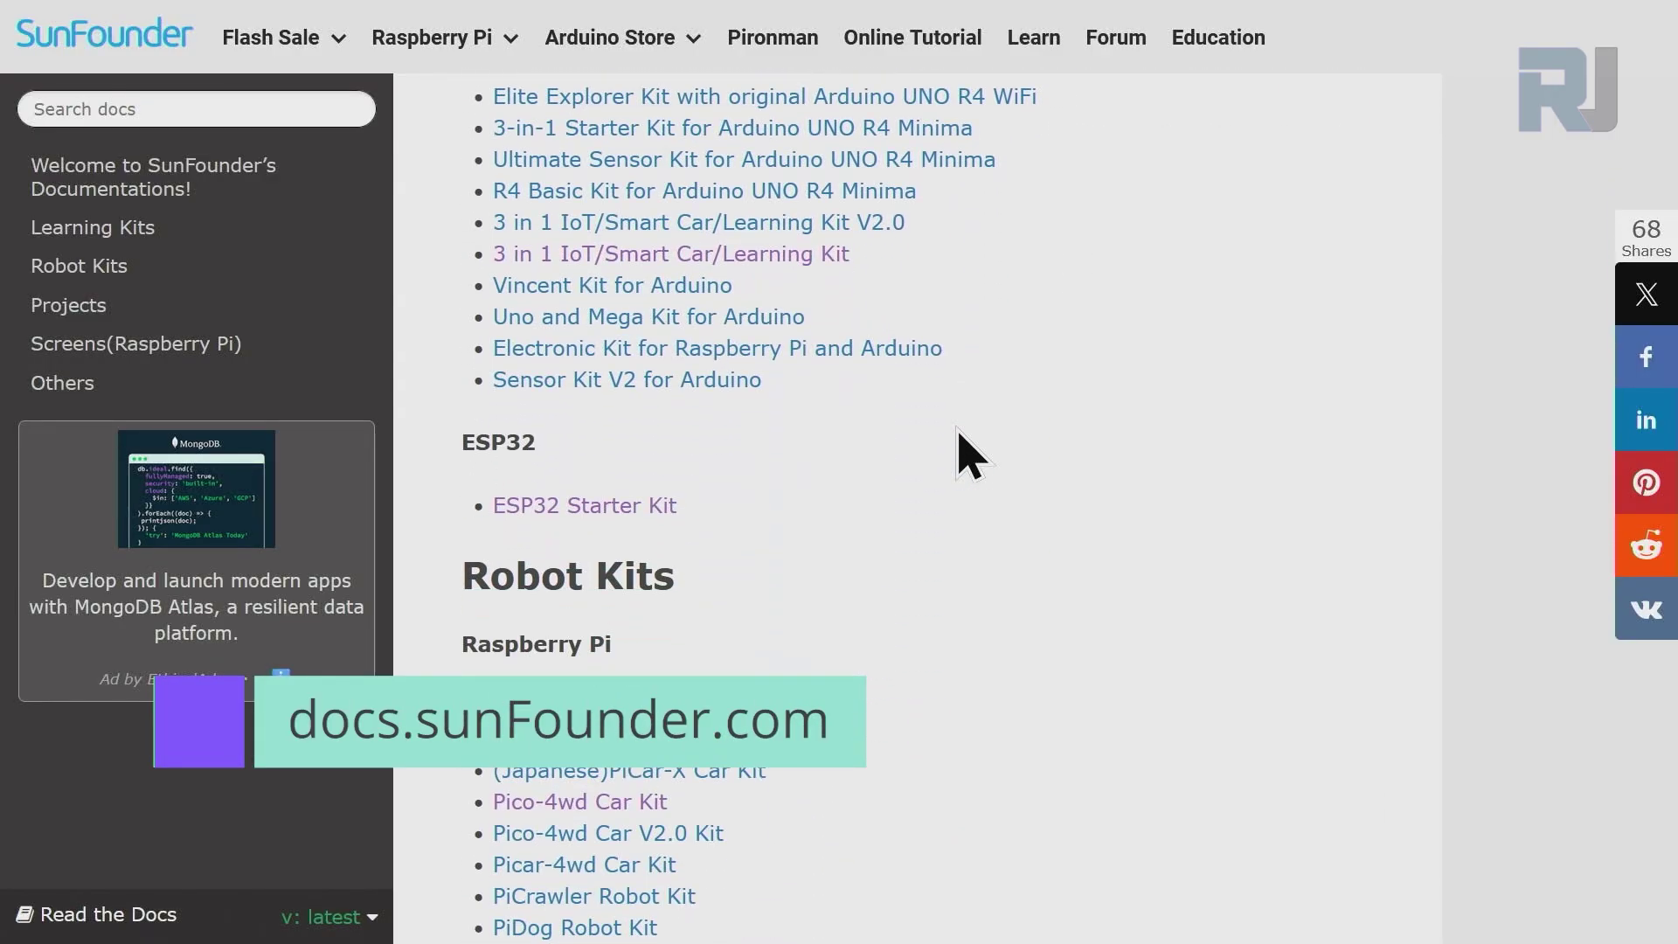
scroll(963, 457, down, 2)
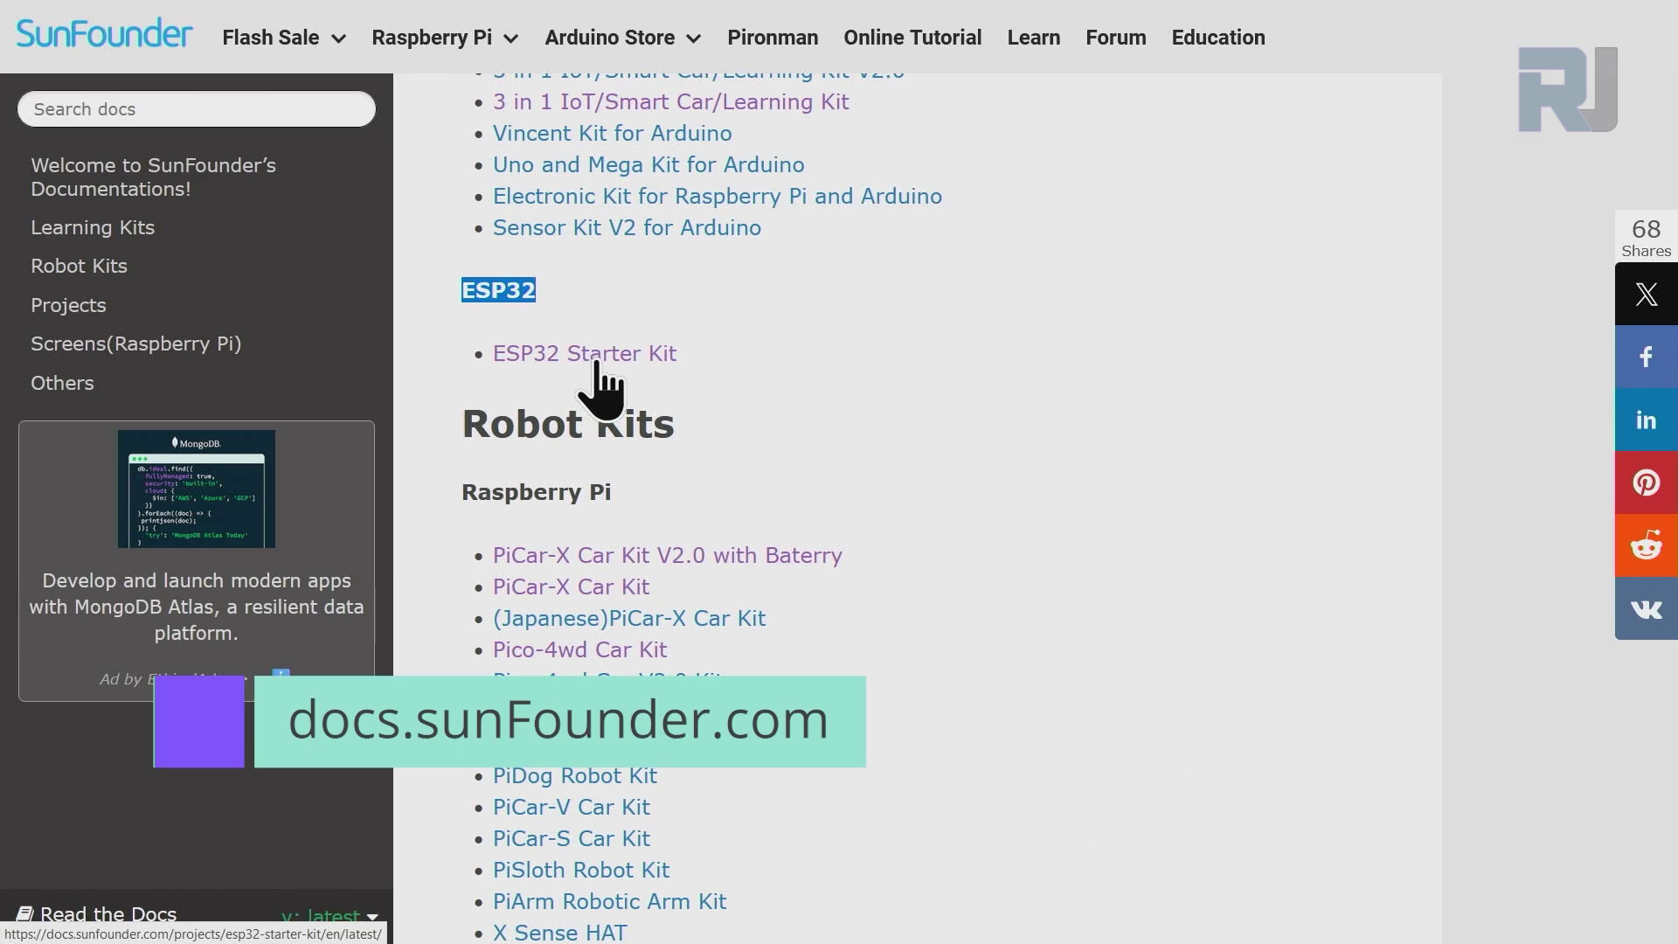
Go to the ESP32 Starter Kit's Arduino user section and its 7.3 Bluetooth Audio Player tutorial
click(597, 364)
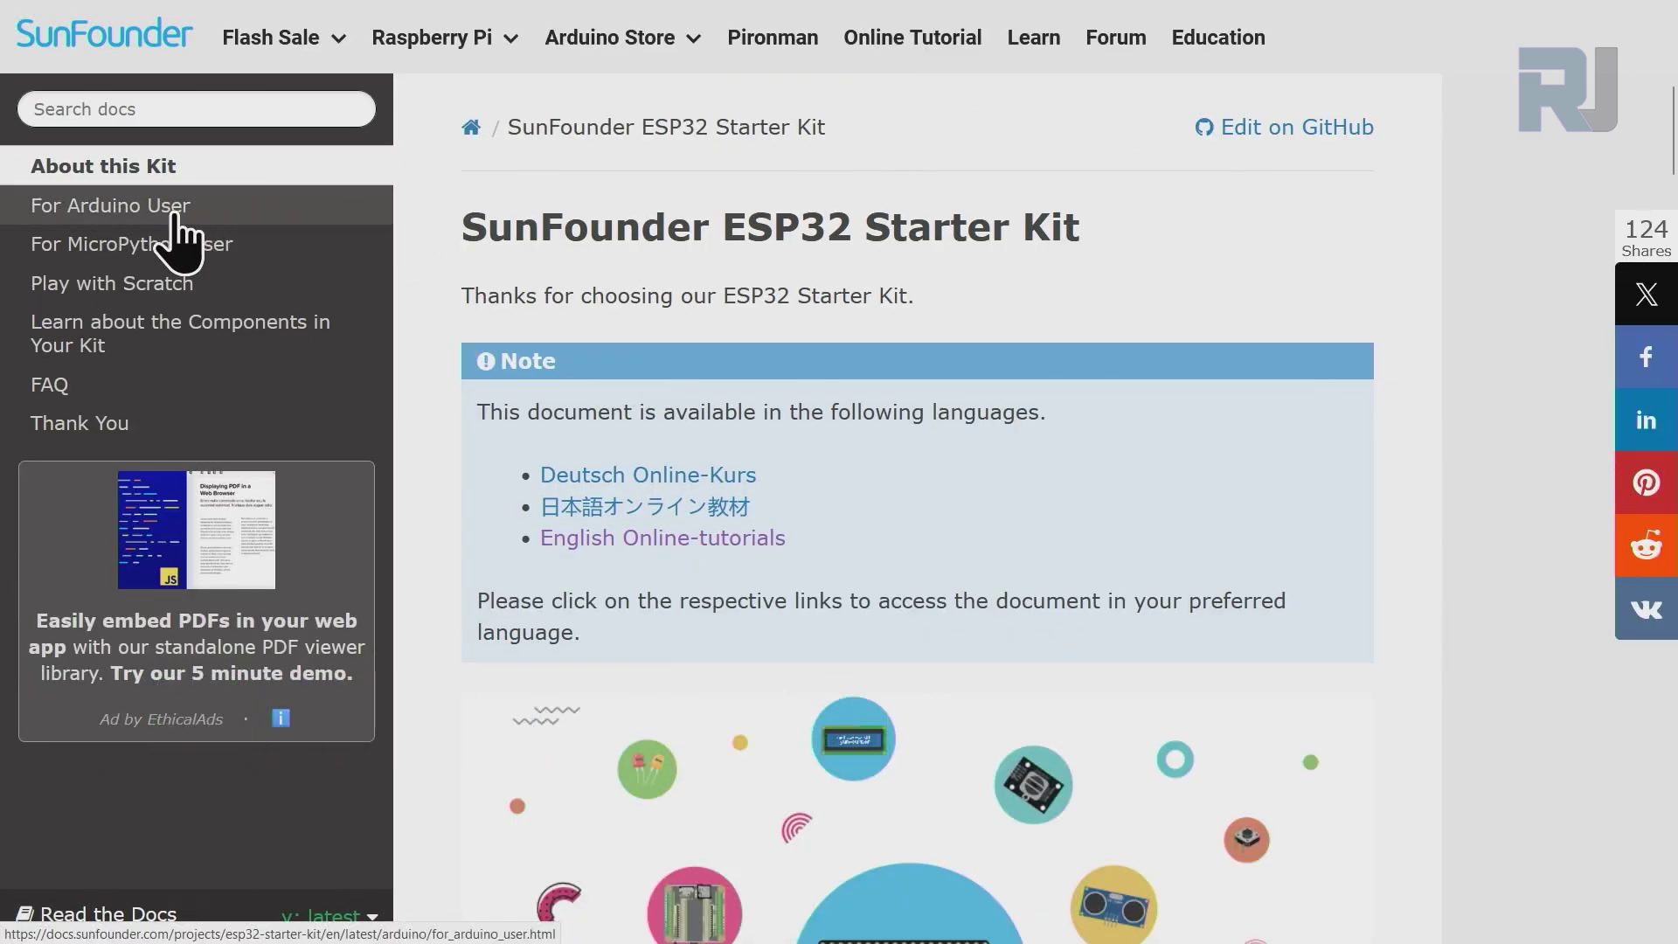
click(175, 240)
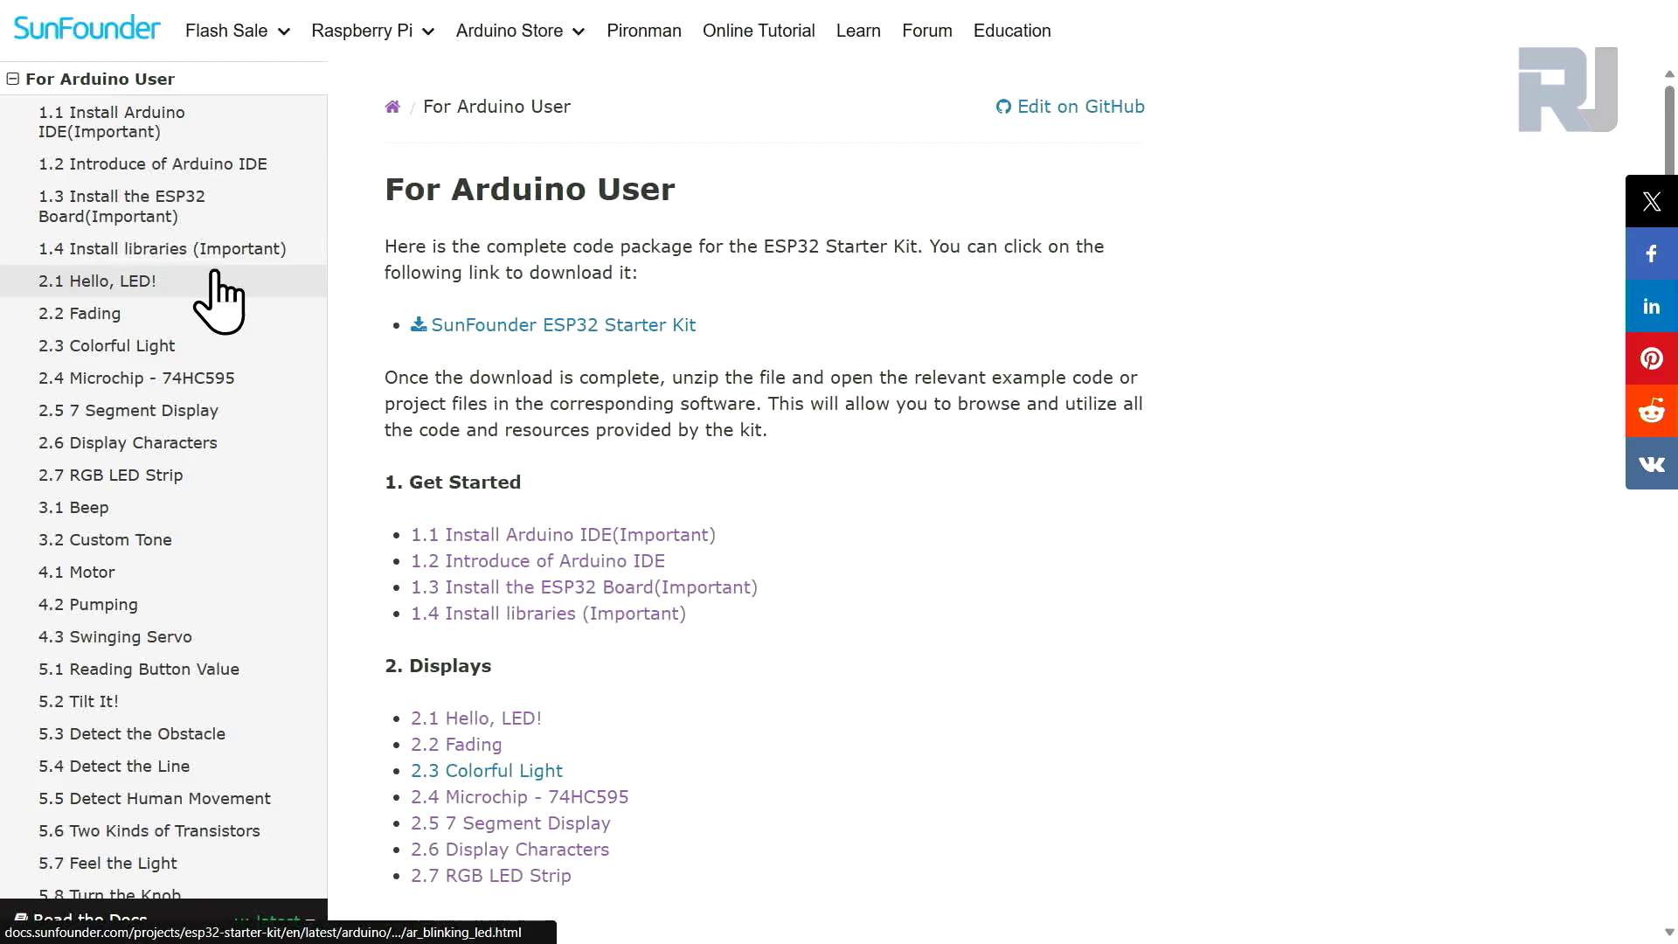
scroll(214, 281, down, 3)
scroll(213, 306, down, 2)
scroll(143, 472, down, 3)
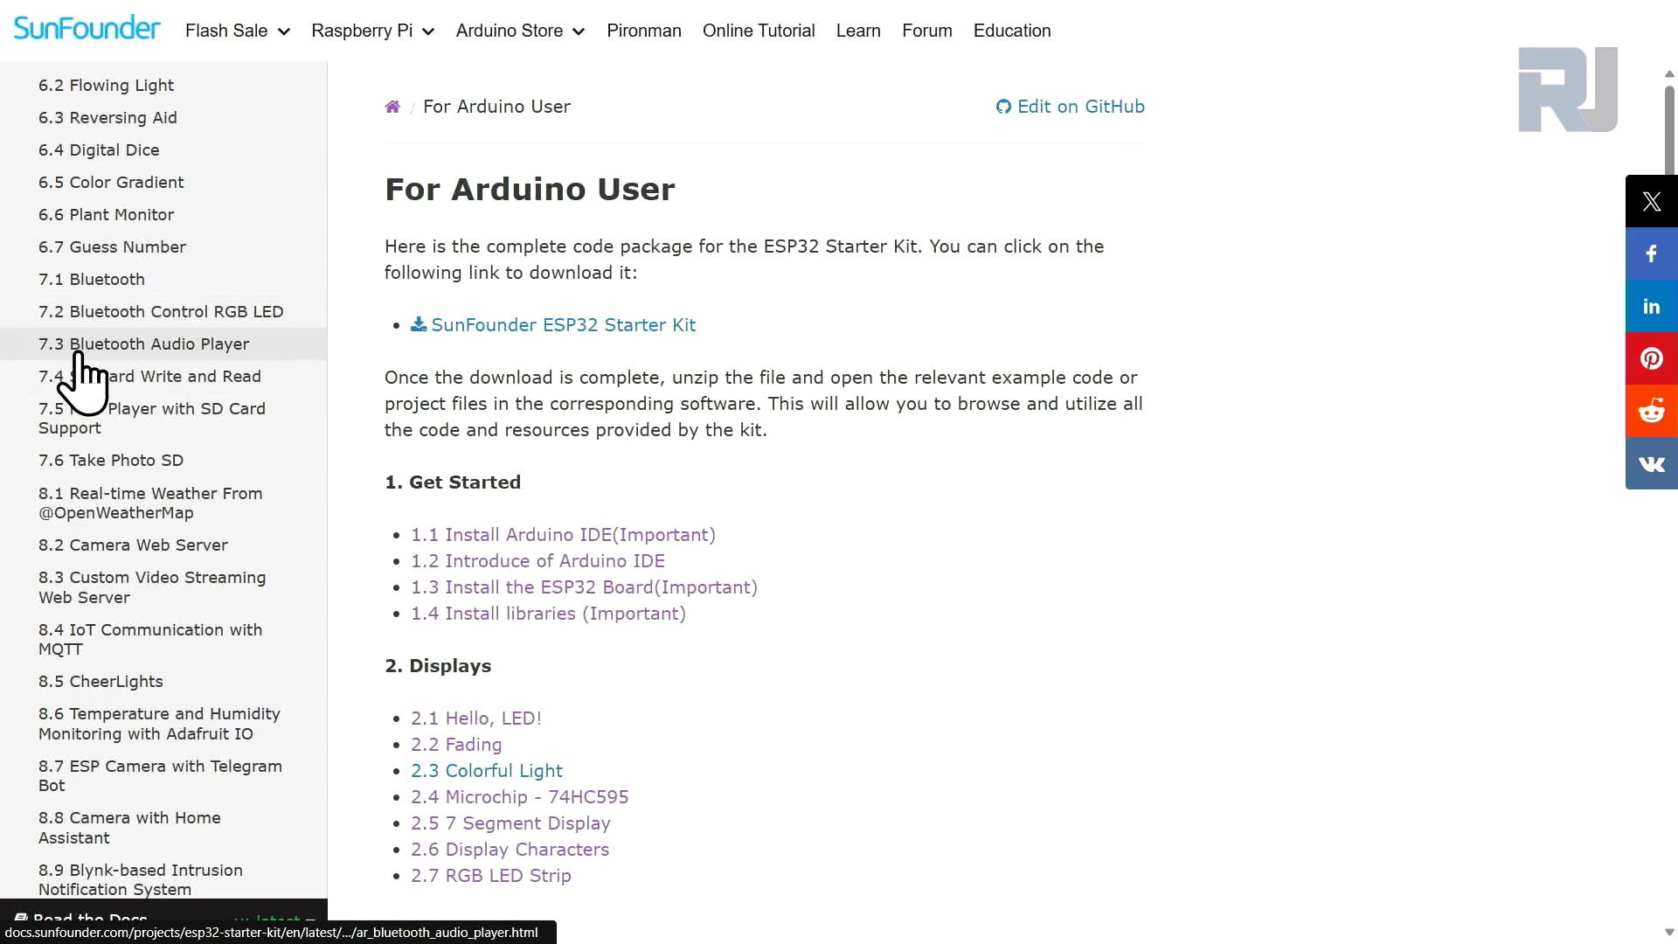
click(153, 352)
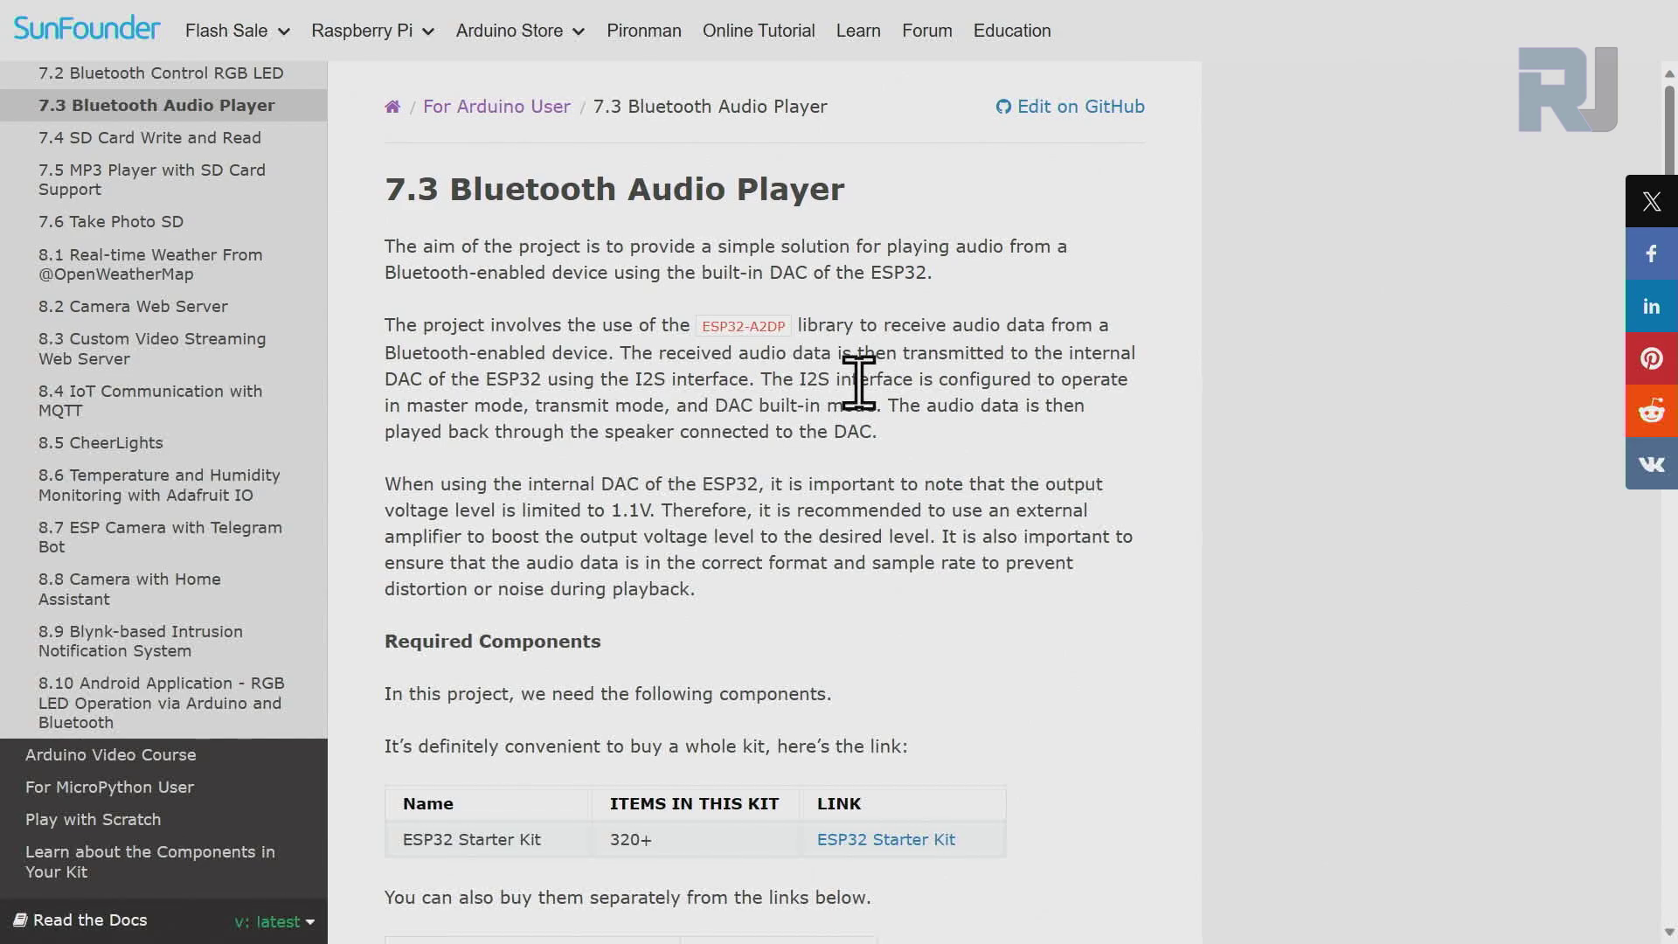
Highlight the ESP32 Camera Extension, component table rows, IO25 pin and 10K resistor while reading
drag(770, 274, 795, 274)
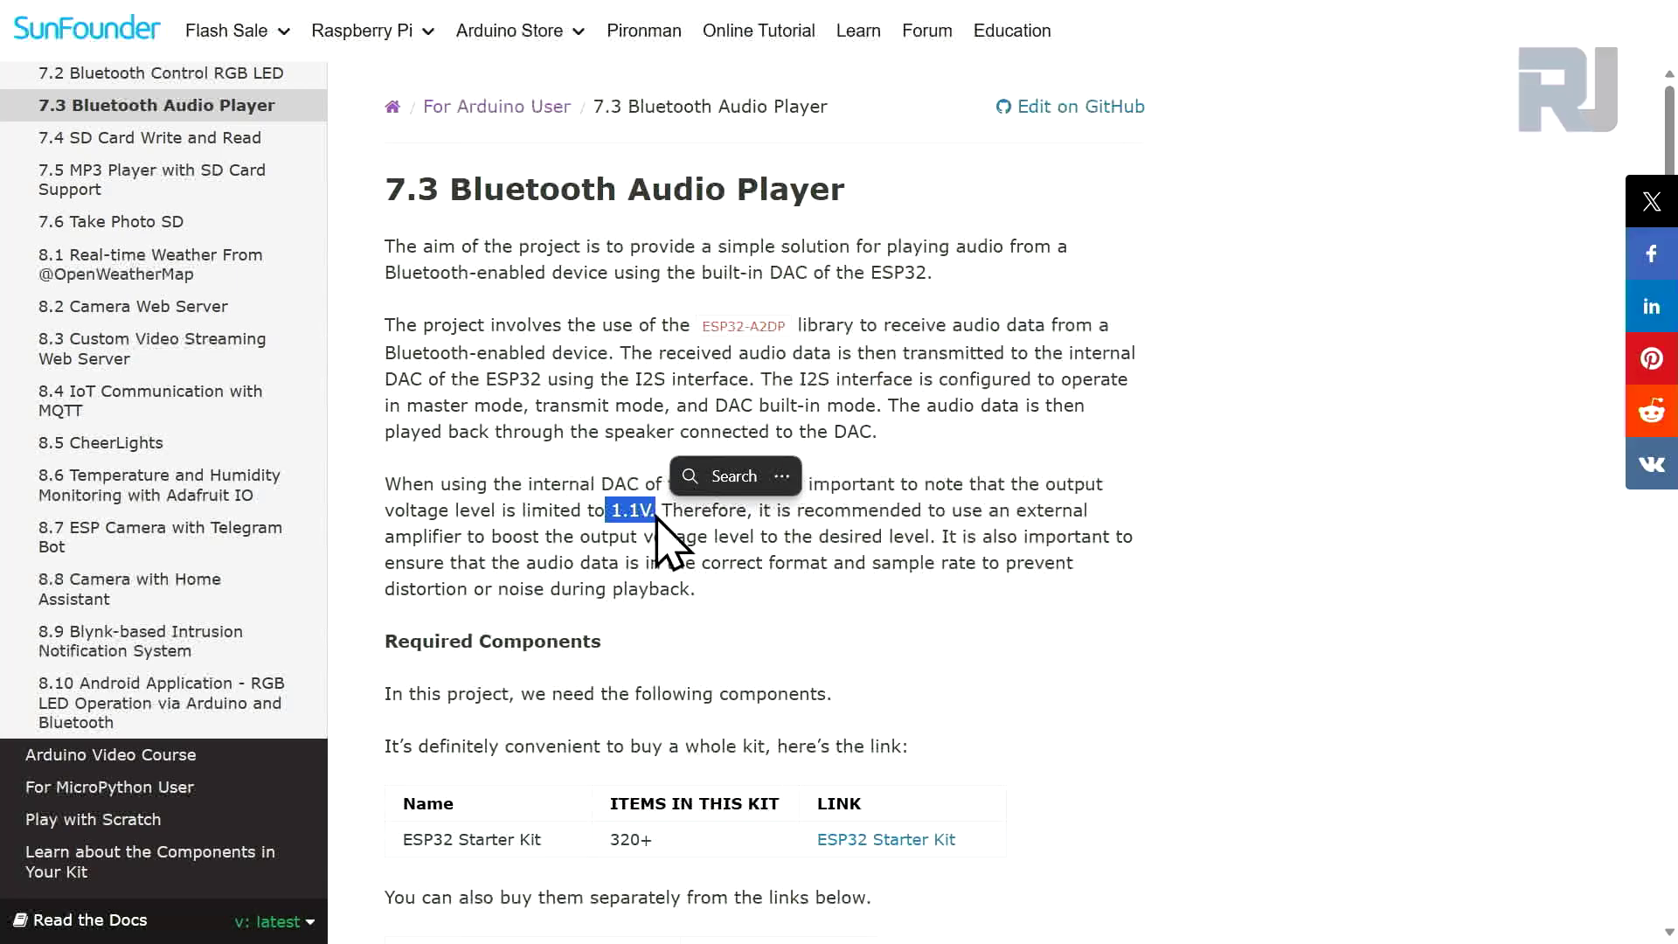
scroll(554, 410, down, 5)
scroll(413, 214, up, 1)
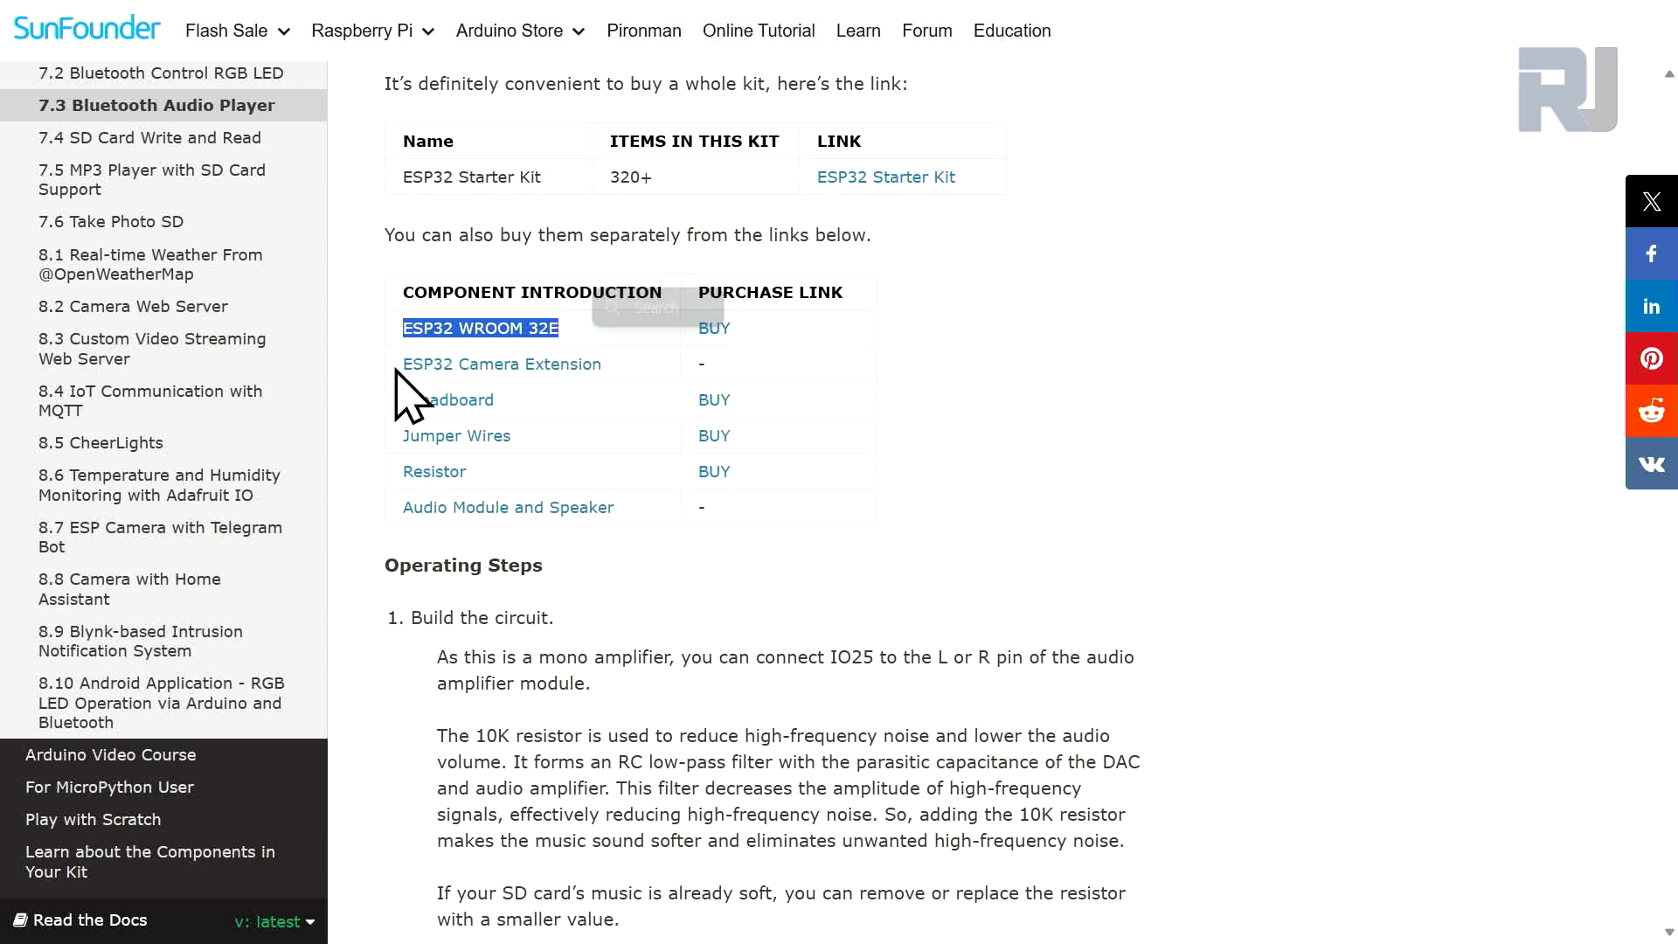
drag(400, 366, 598, 366)
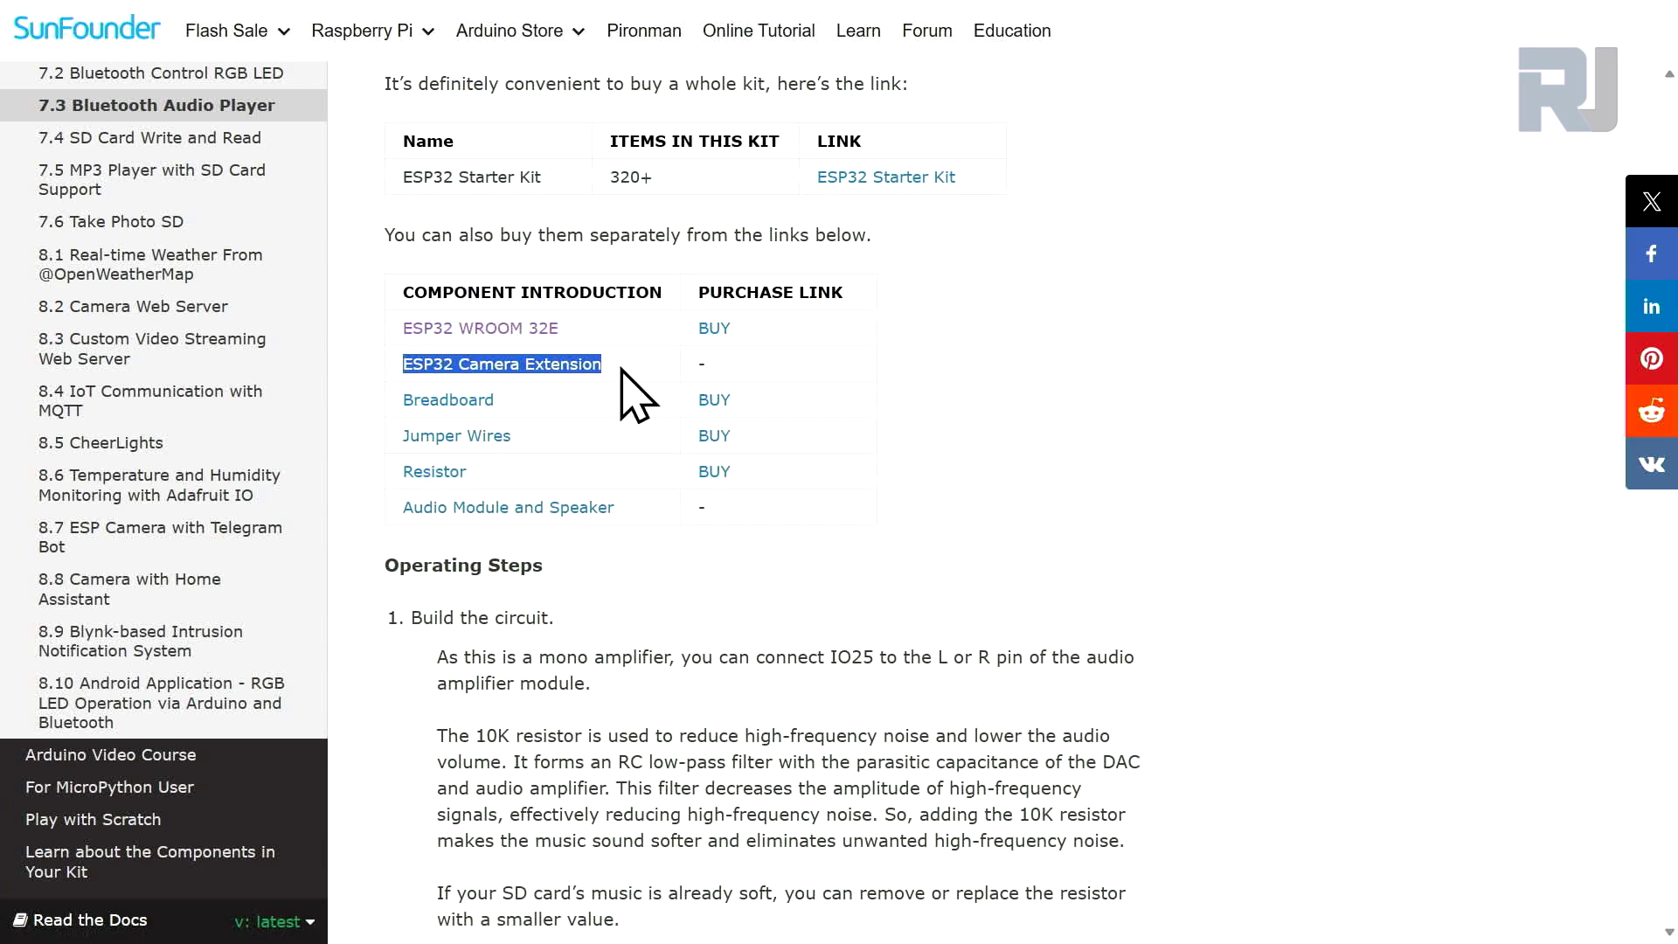
mouse_move(394, 420)
mouse_down()
mouse_move(554, 440)
mouse_move(405, 480)
mouse_up()
click(555, 459)
shift+click(500, 481)
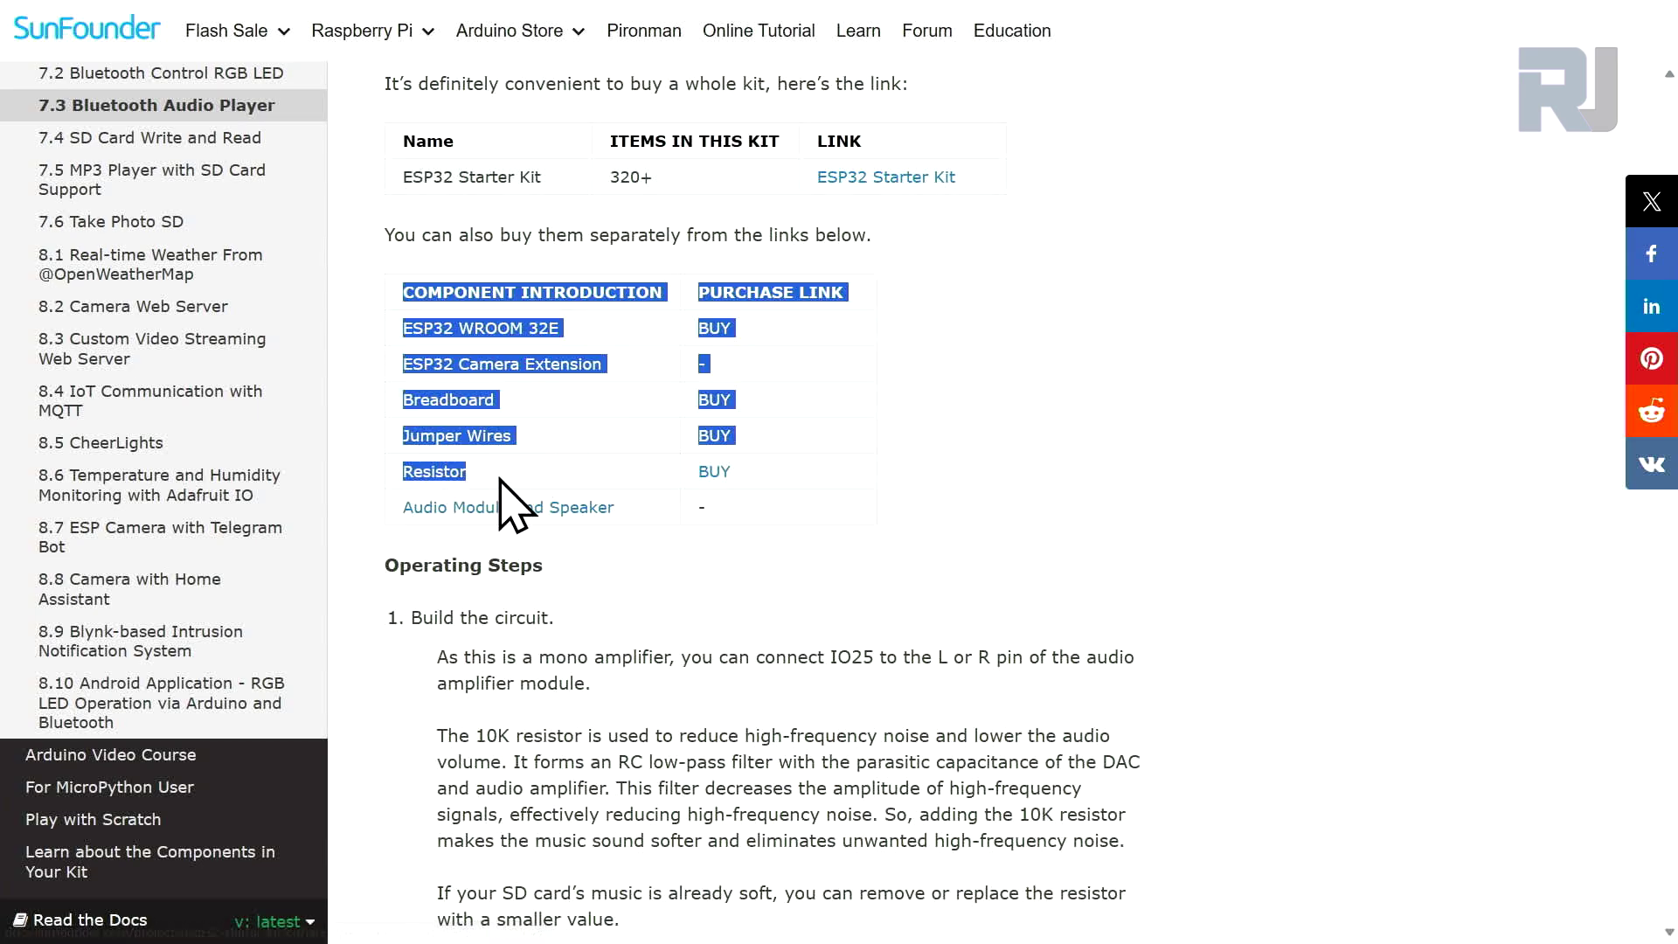
click(637, 573)
mouse_move(625, 514)
mouse_down()
mouse_move(450, 542)
mouse_move(432, 512)
mouse_up()
scroll(903, 626, down, 2)
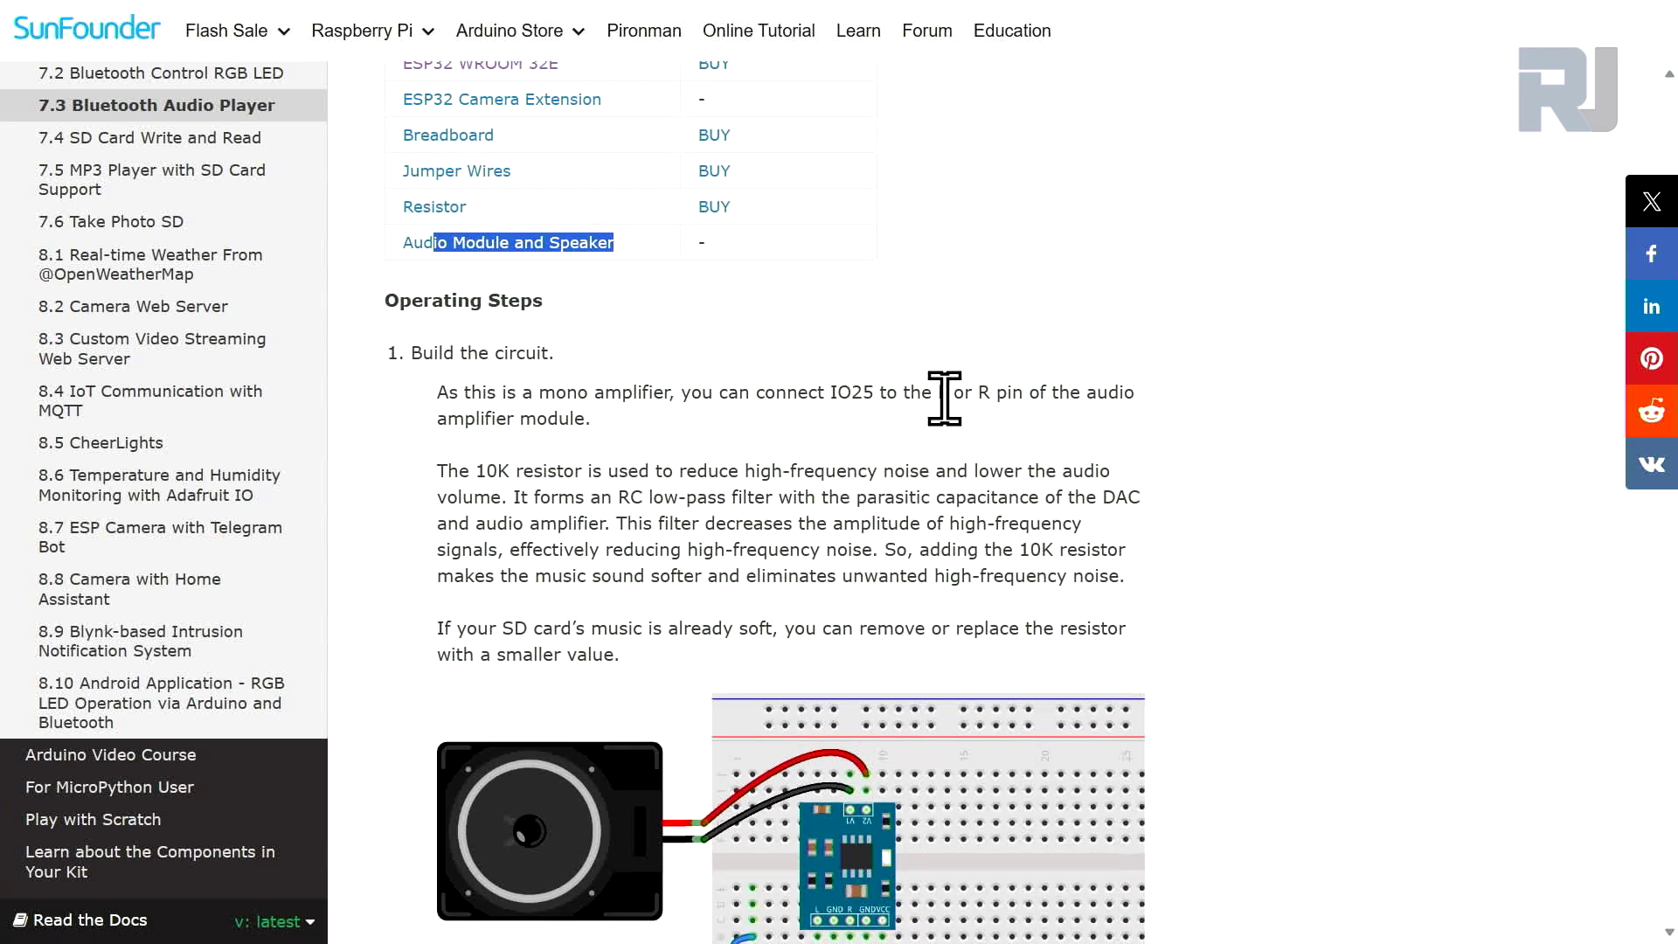
drag(819, 391, 870, 390)
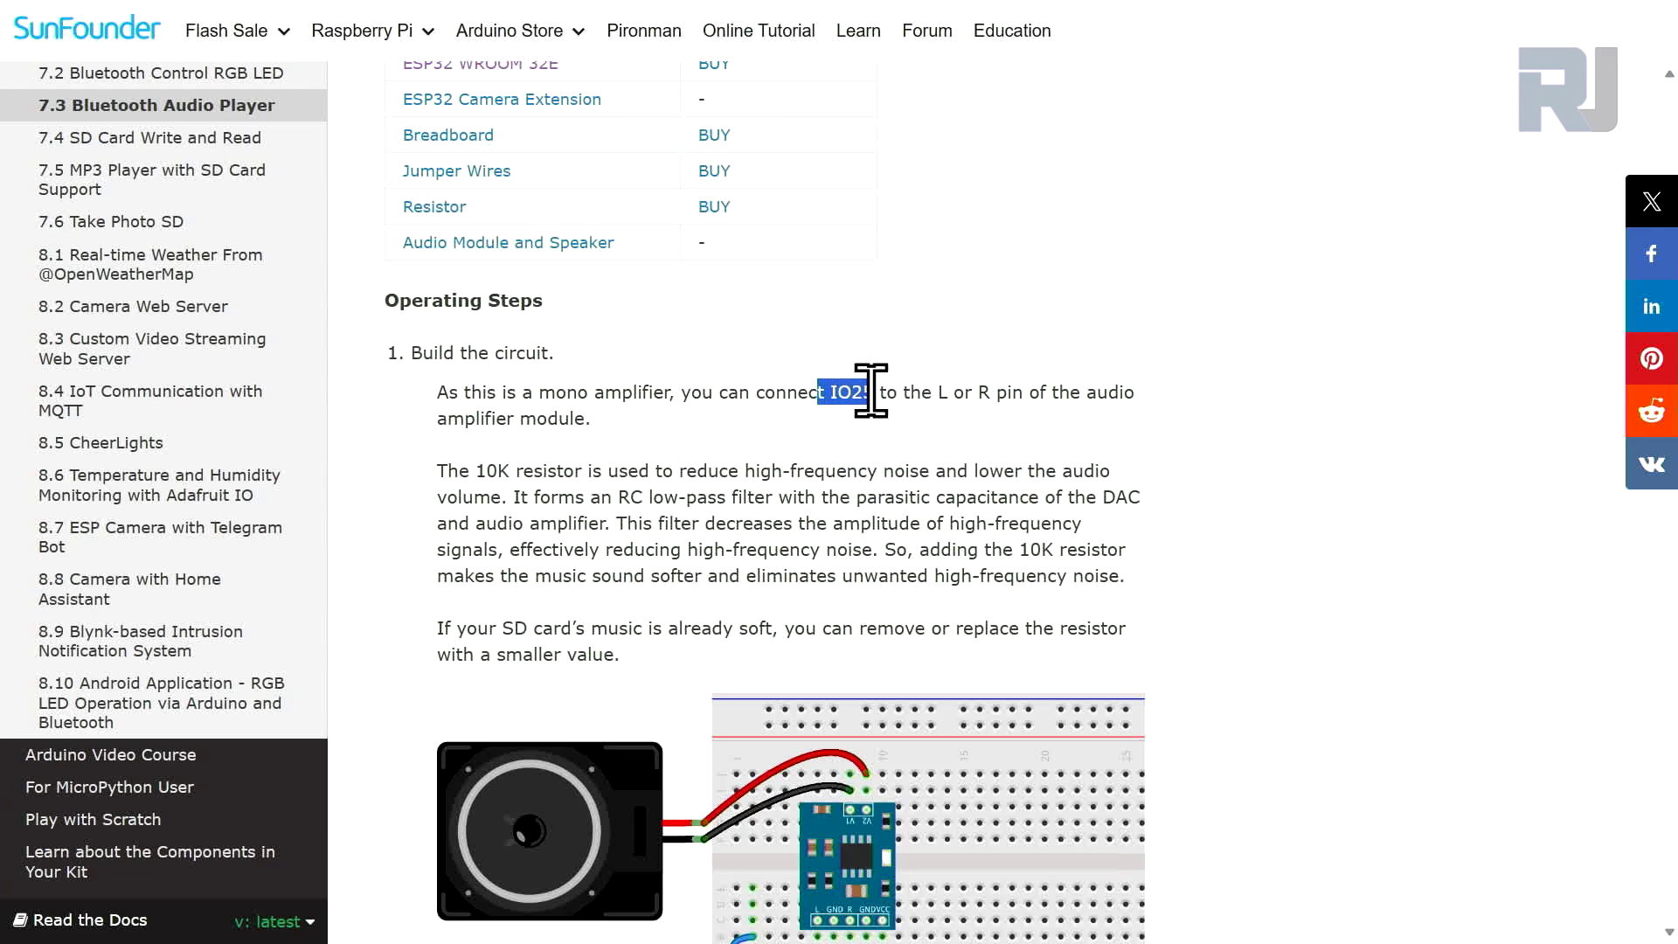
drag(473, 470, 512, 473)
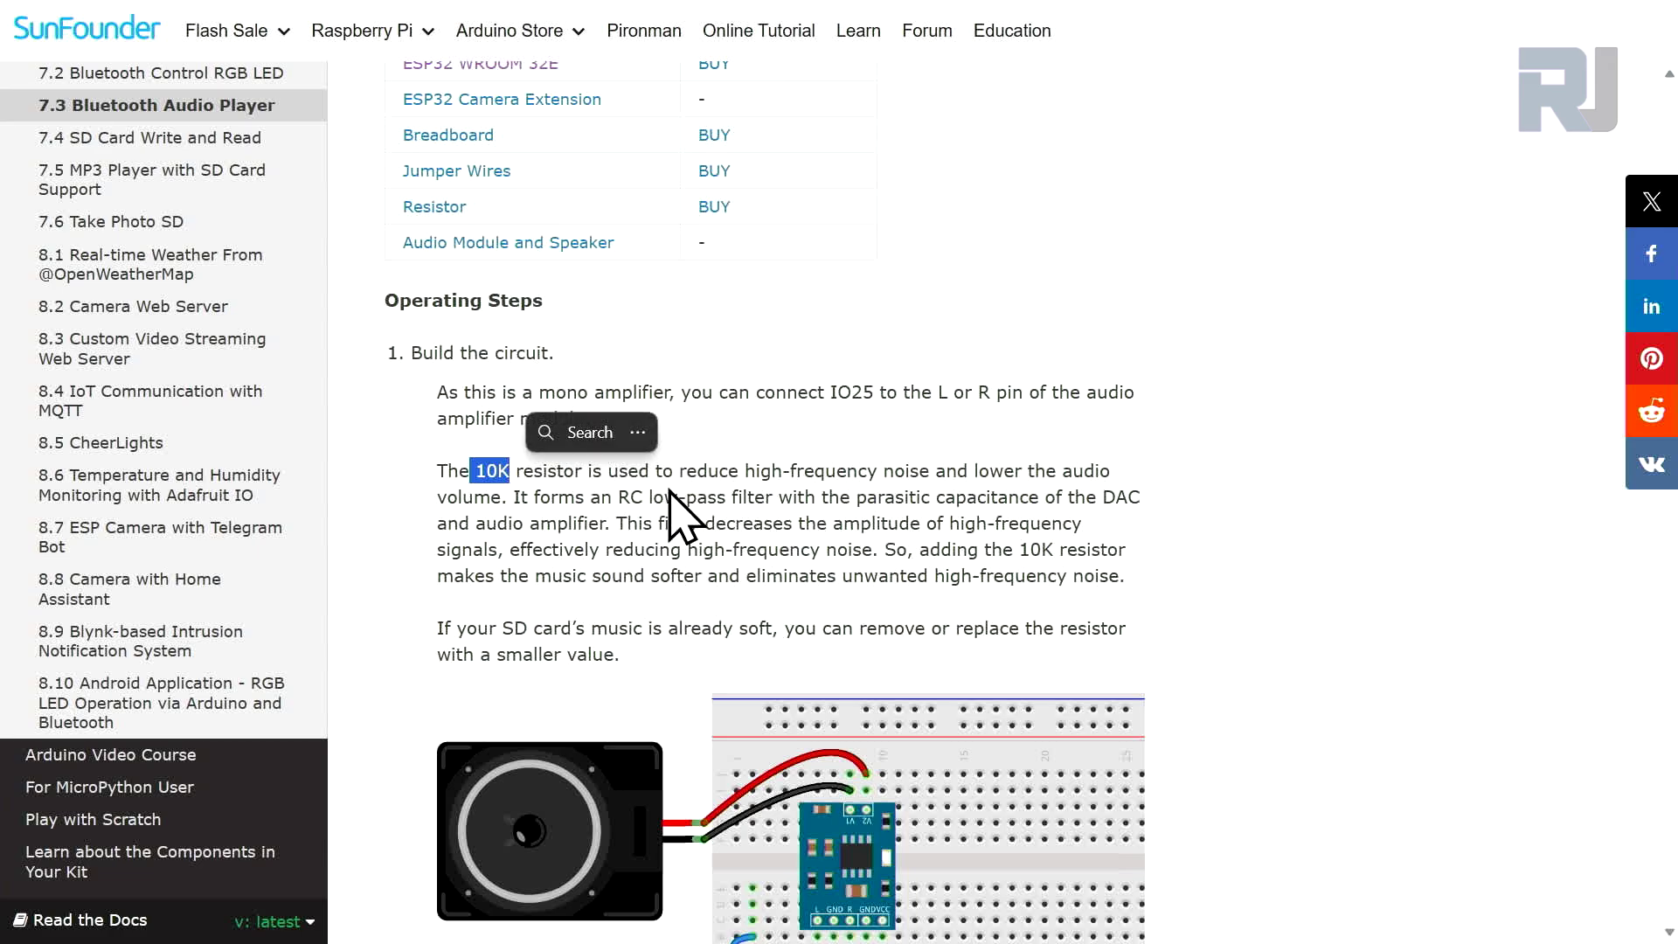
scroll(671, 511, down, 3)
scroll(668, 487, down, 2)
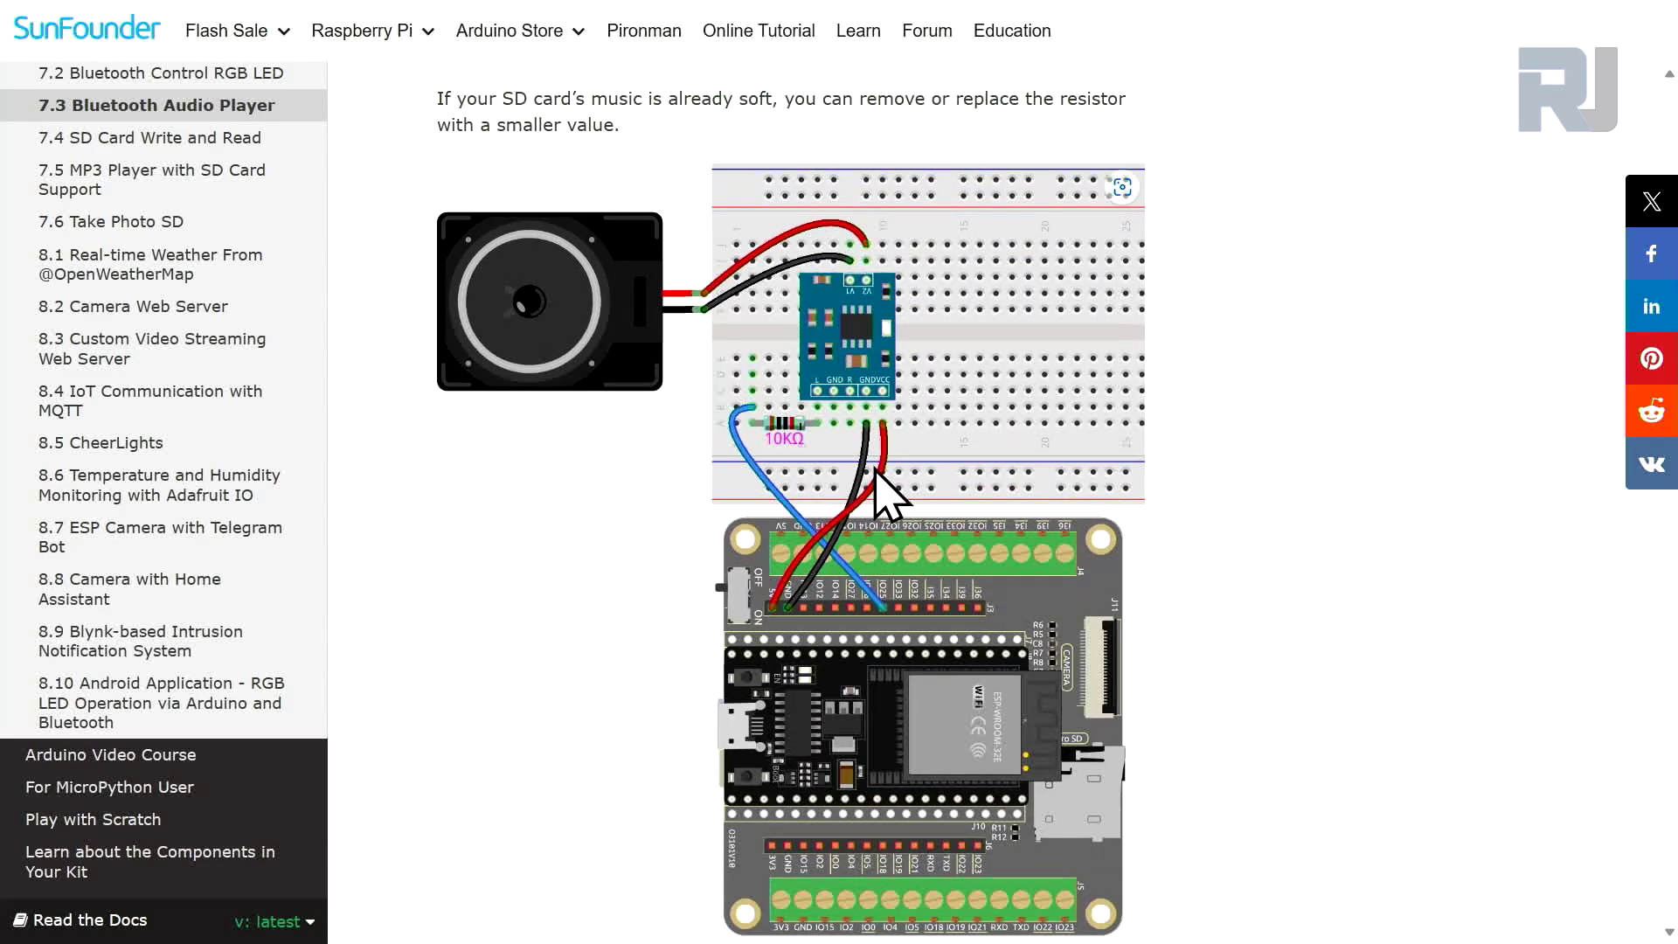
scroll(940, 480, down, 2)
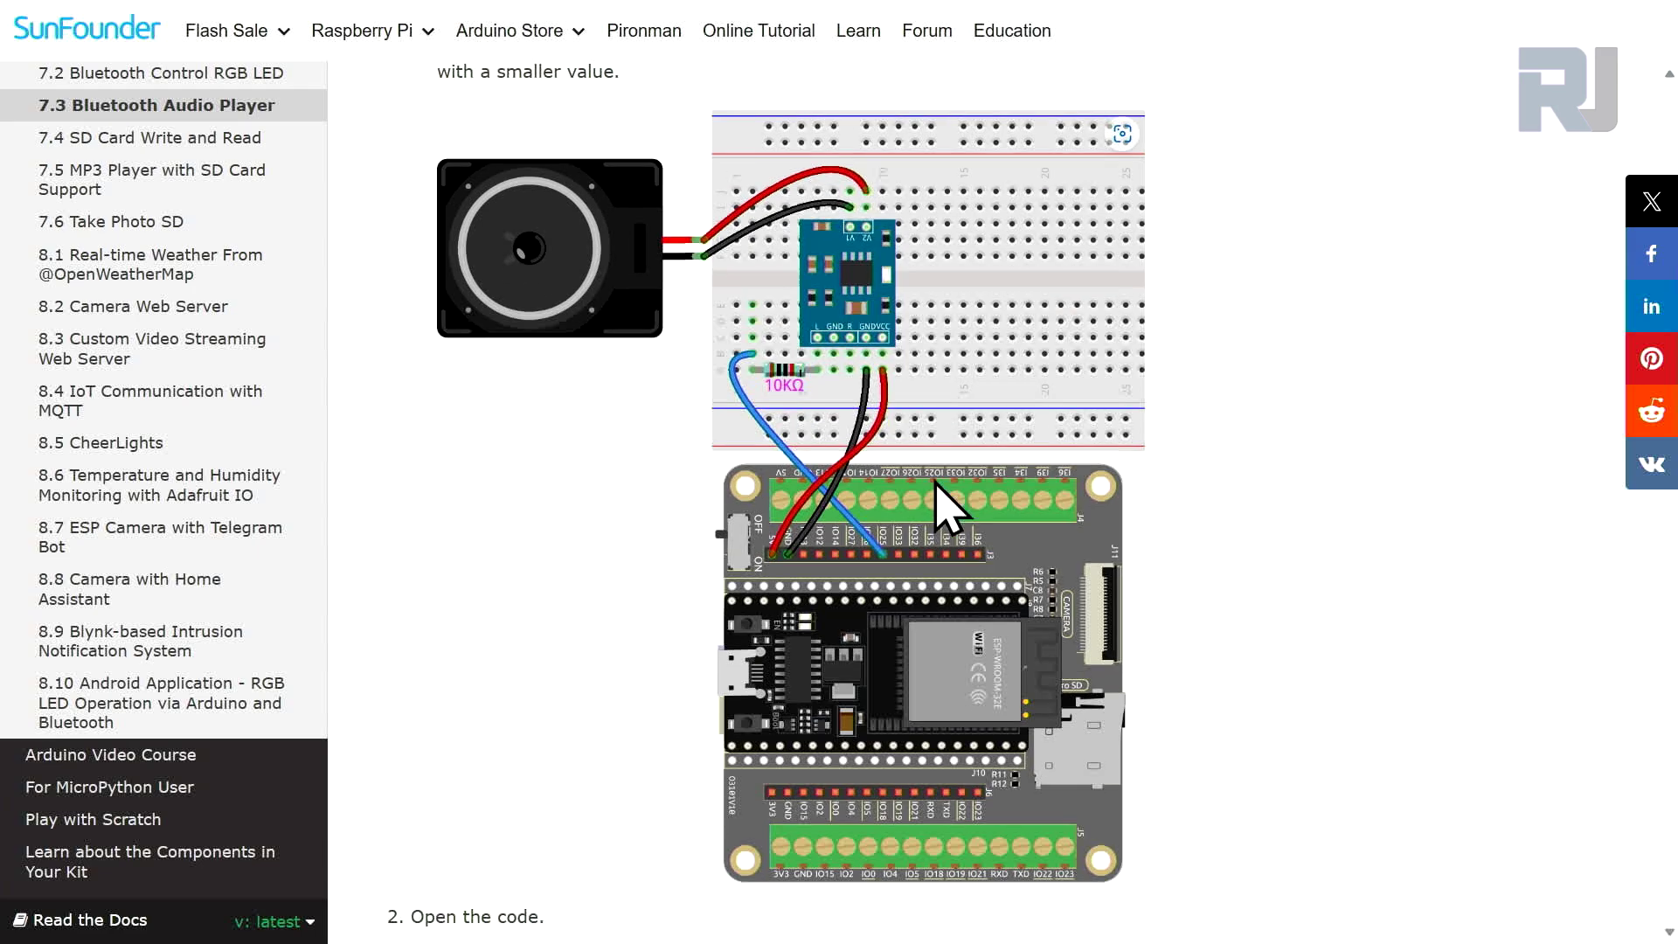
scroll(945, 499, down, 5)
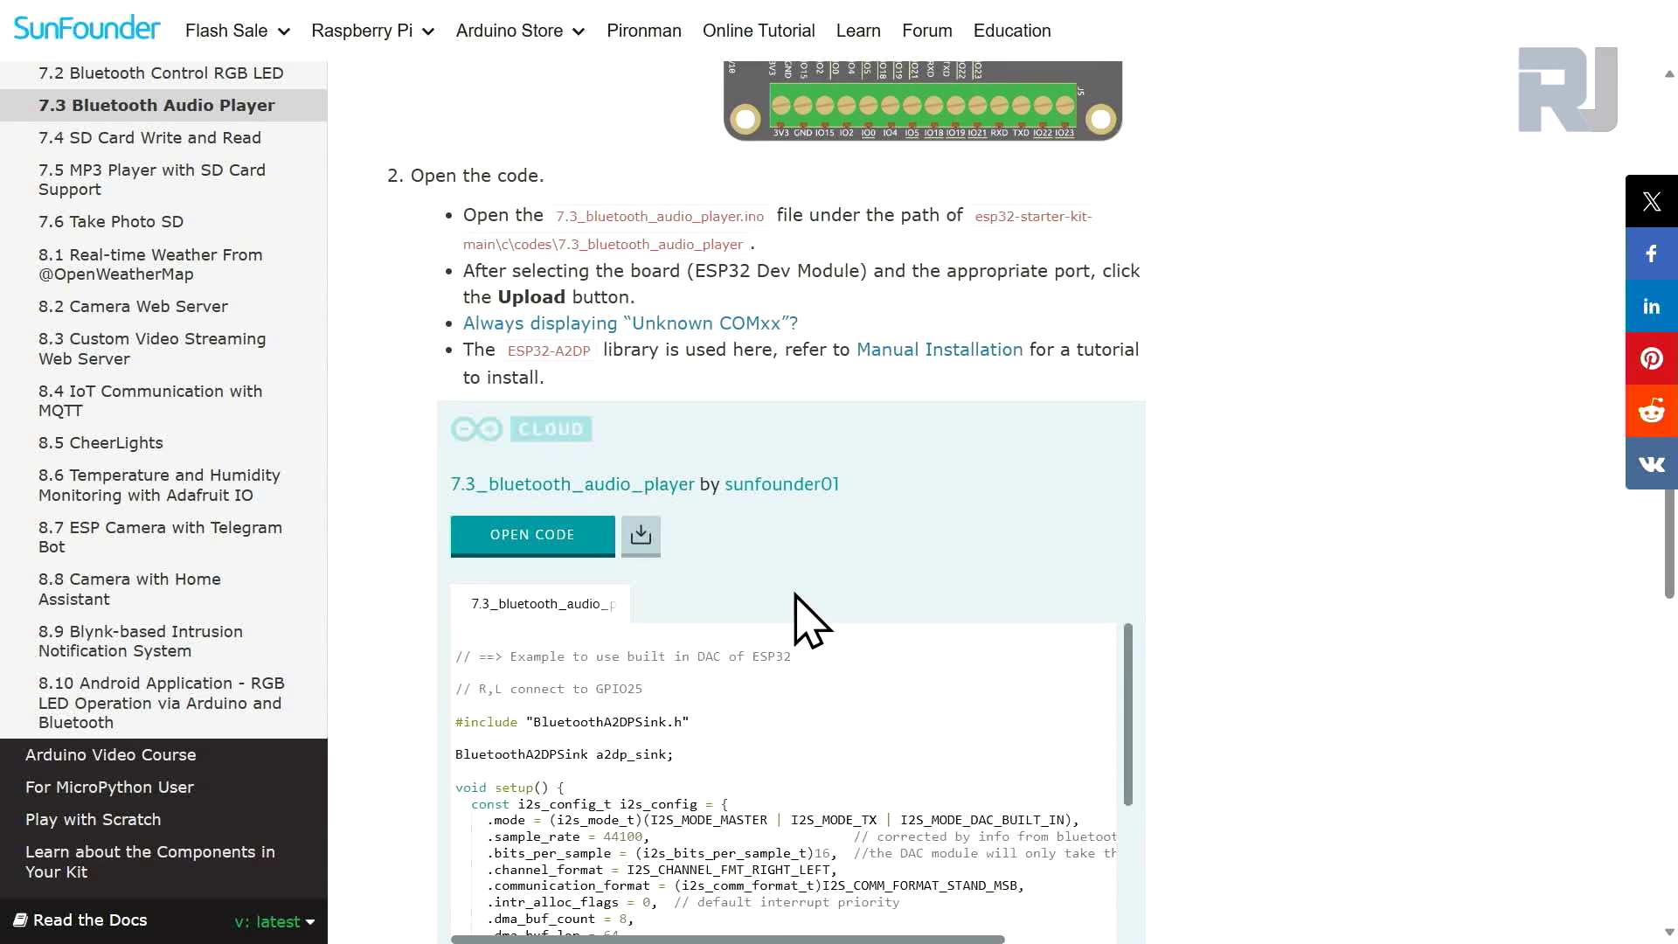
scroll(835, 530, down, 5)
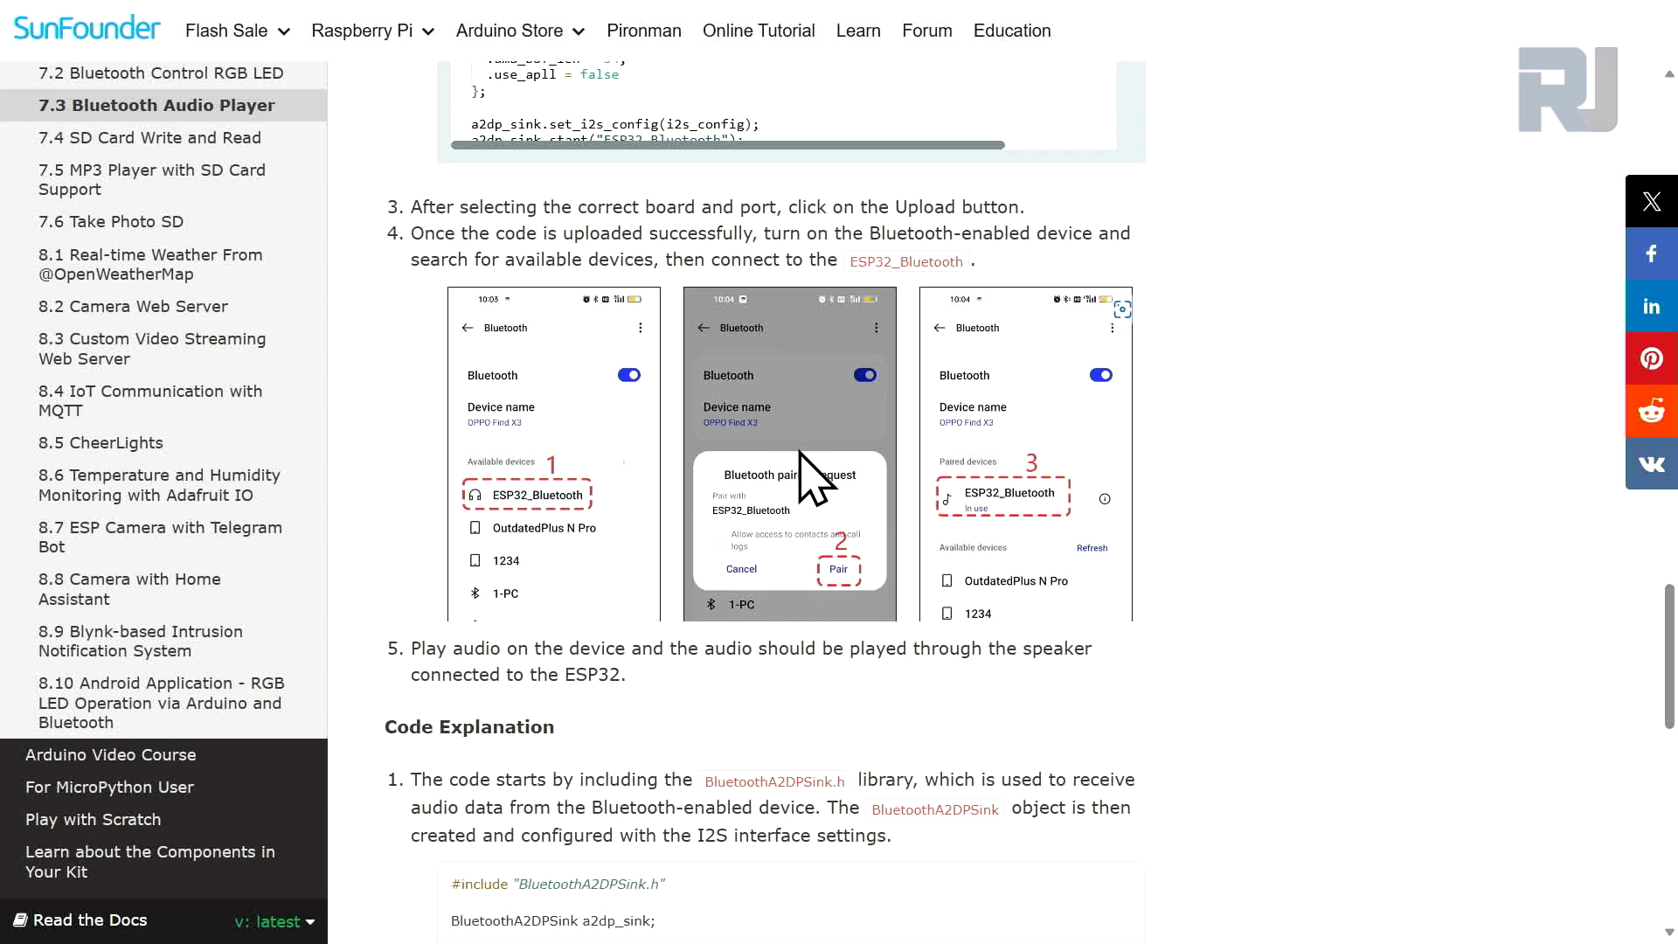
scroll(742, 465, down, 1)
scroll(769, 477, down, 2)
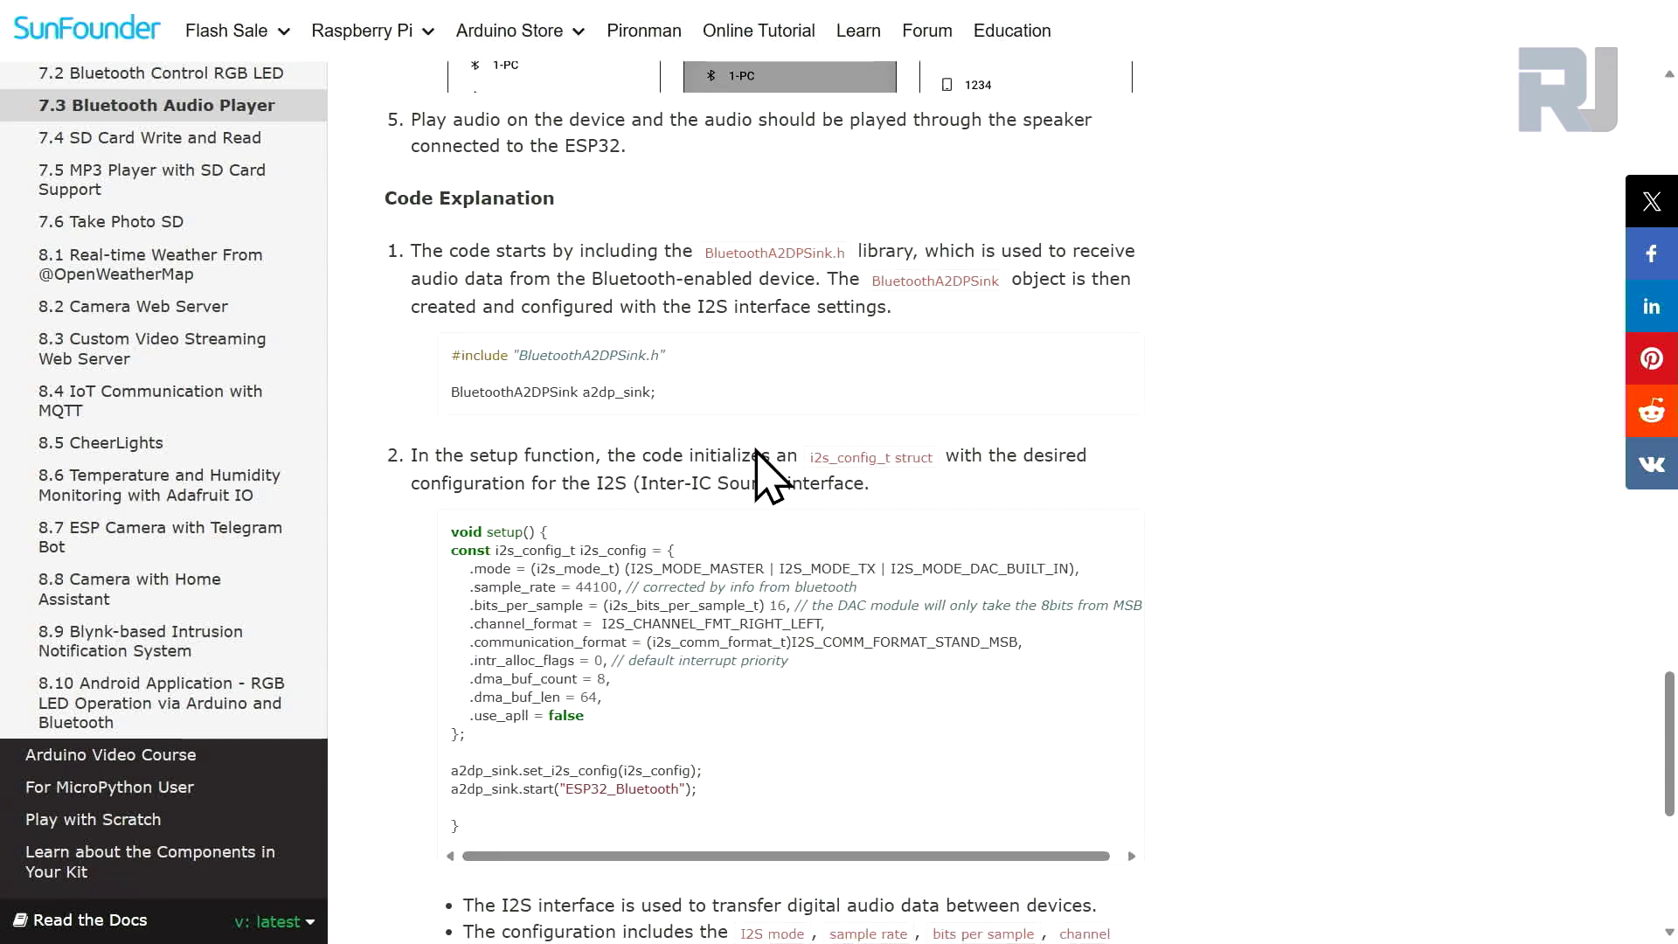
scroll(606, 453, down, 1)
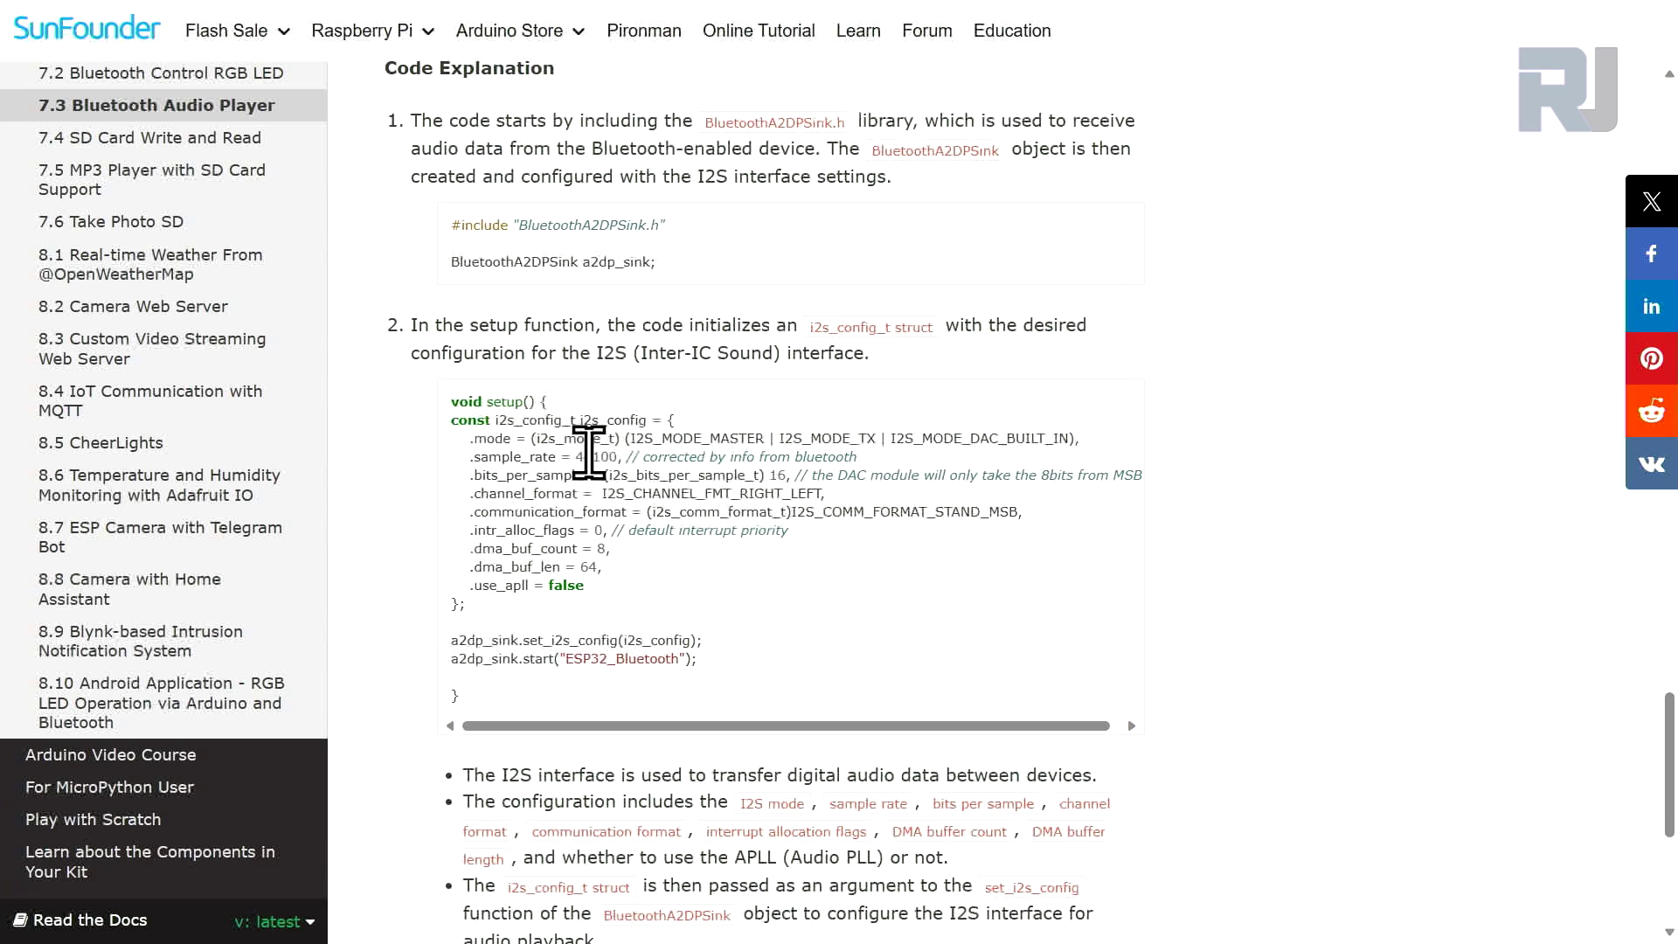
scroll(598, 291, down, 2)
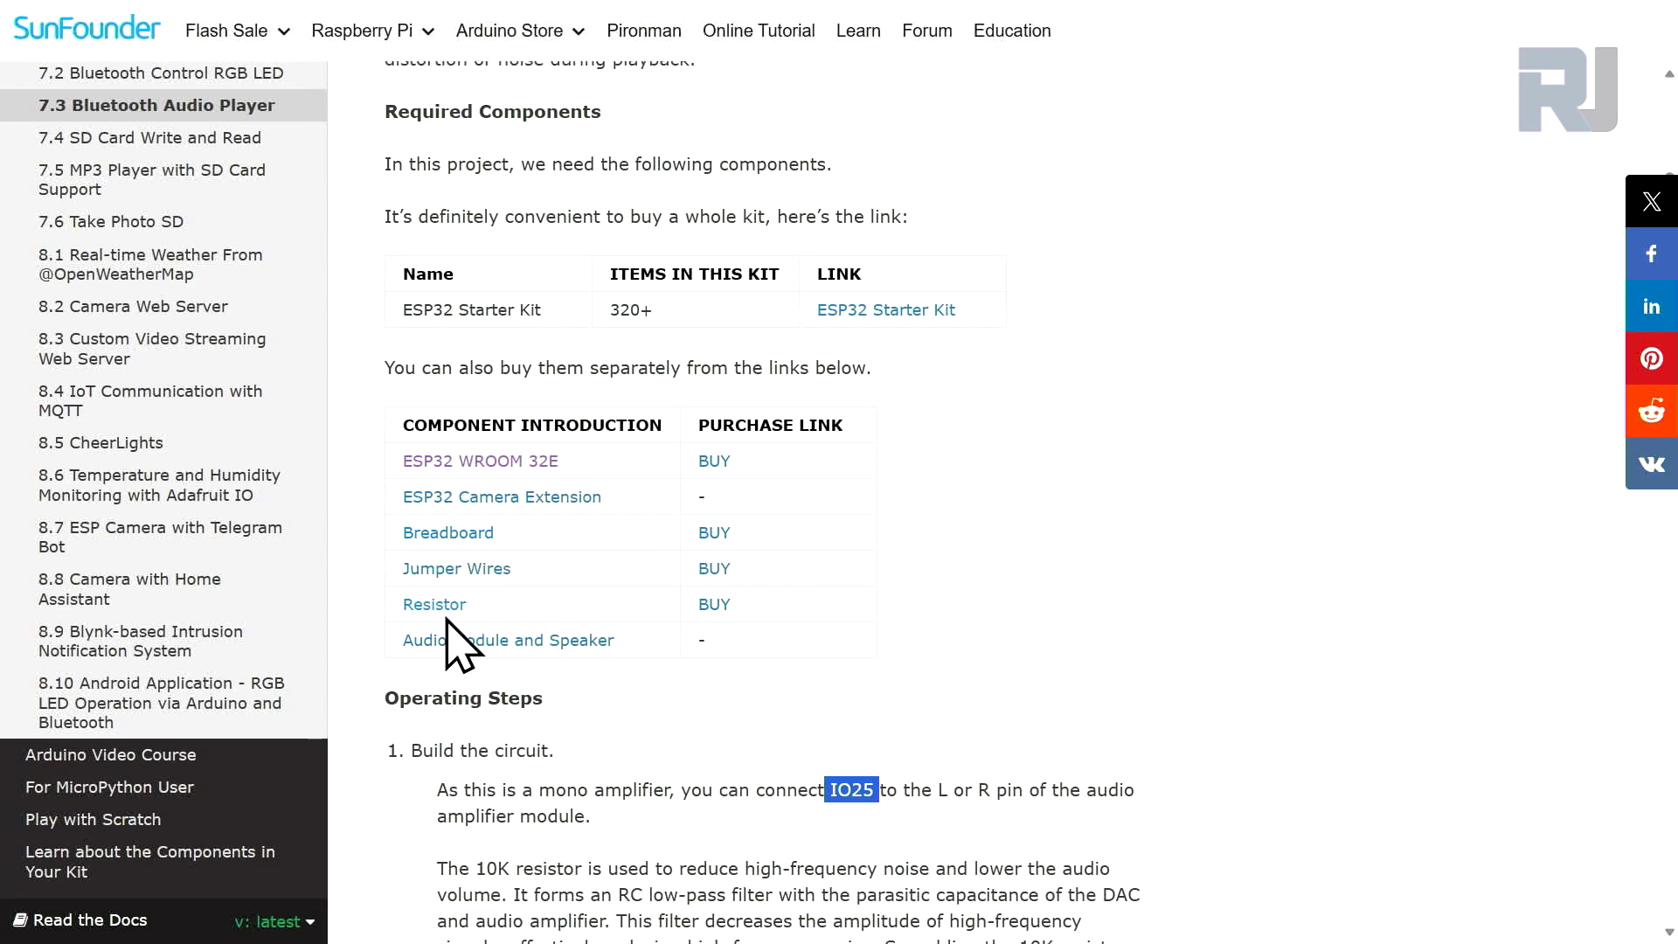
On the Audio Module and Speaker page, mark the HXJ8002 chip and 3Ω load rating
click(506, 642)
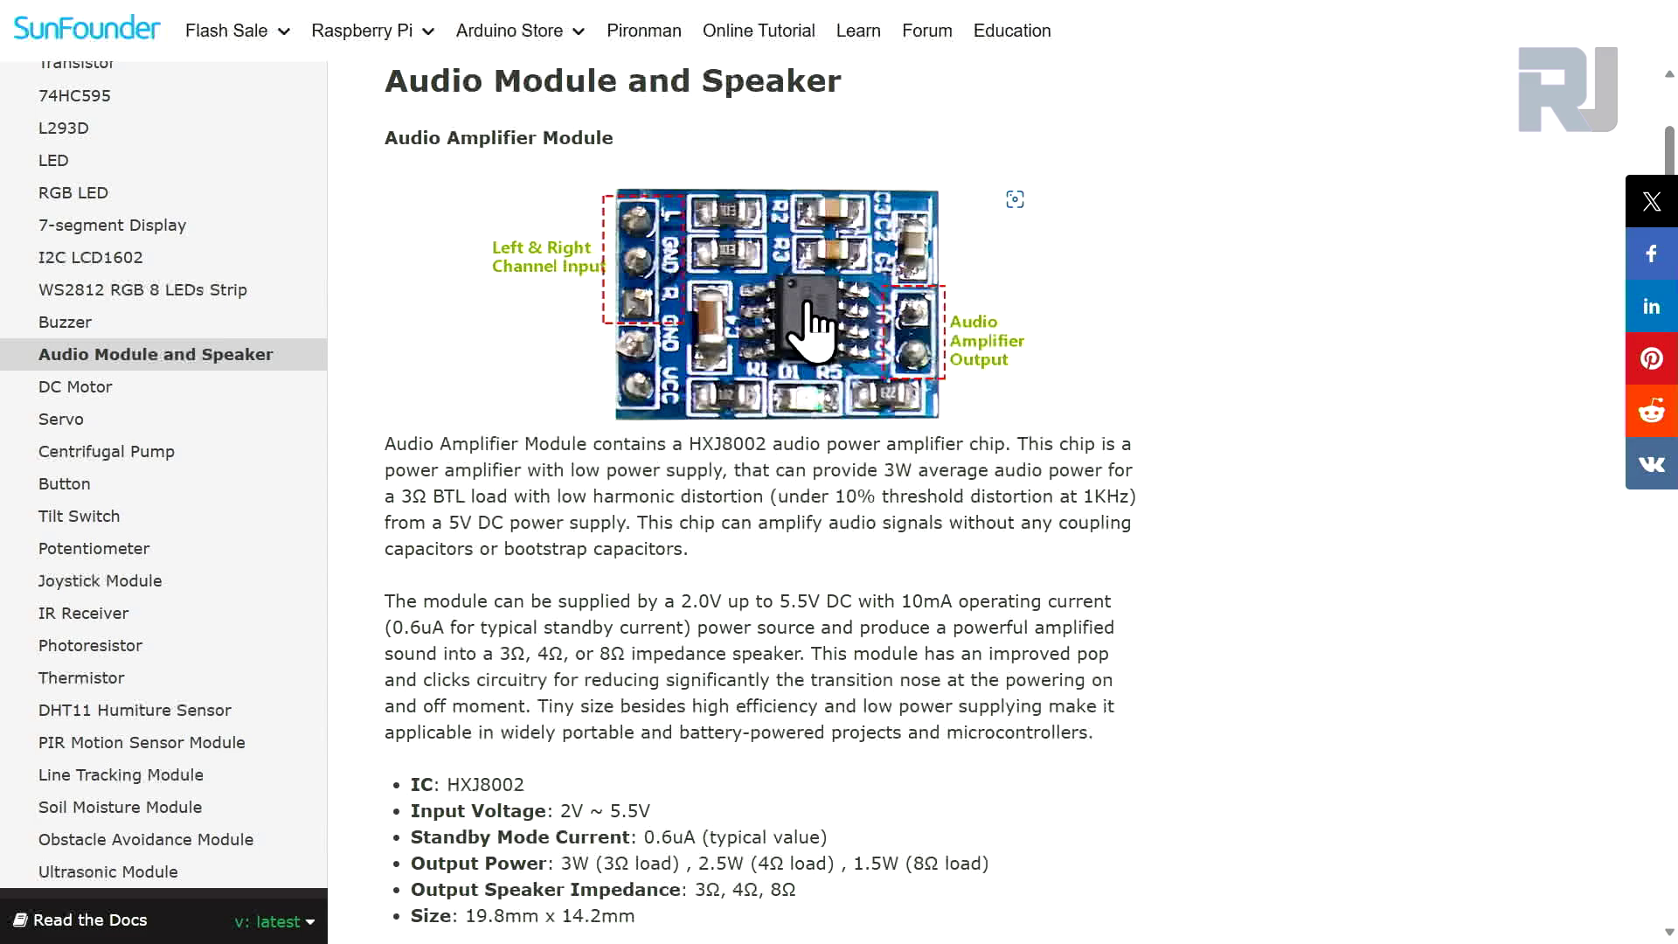
drag(689, 446, 765, 444)
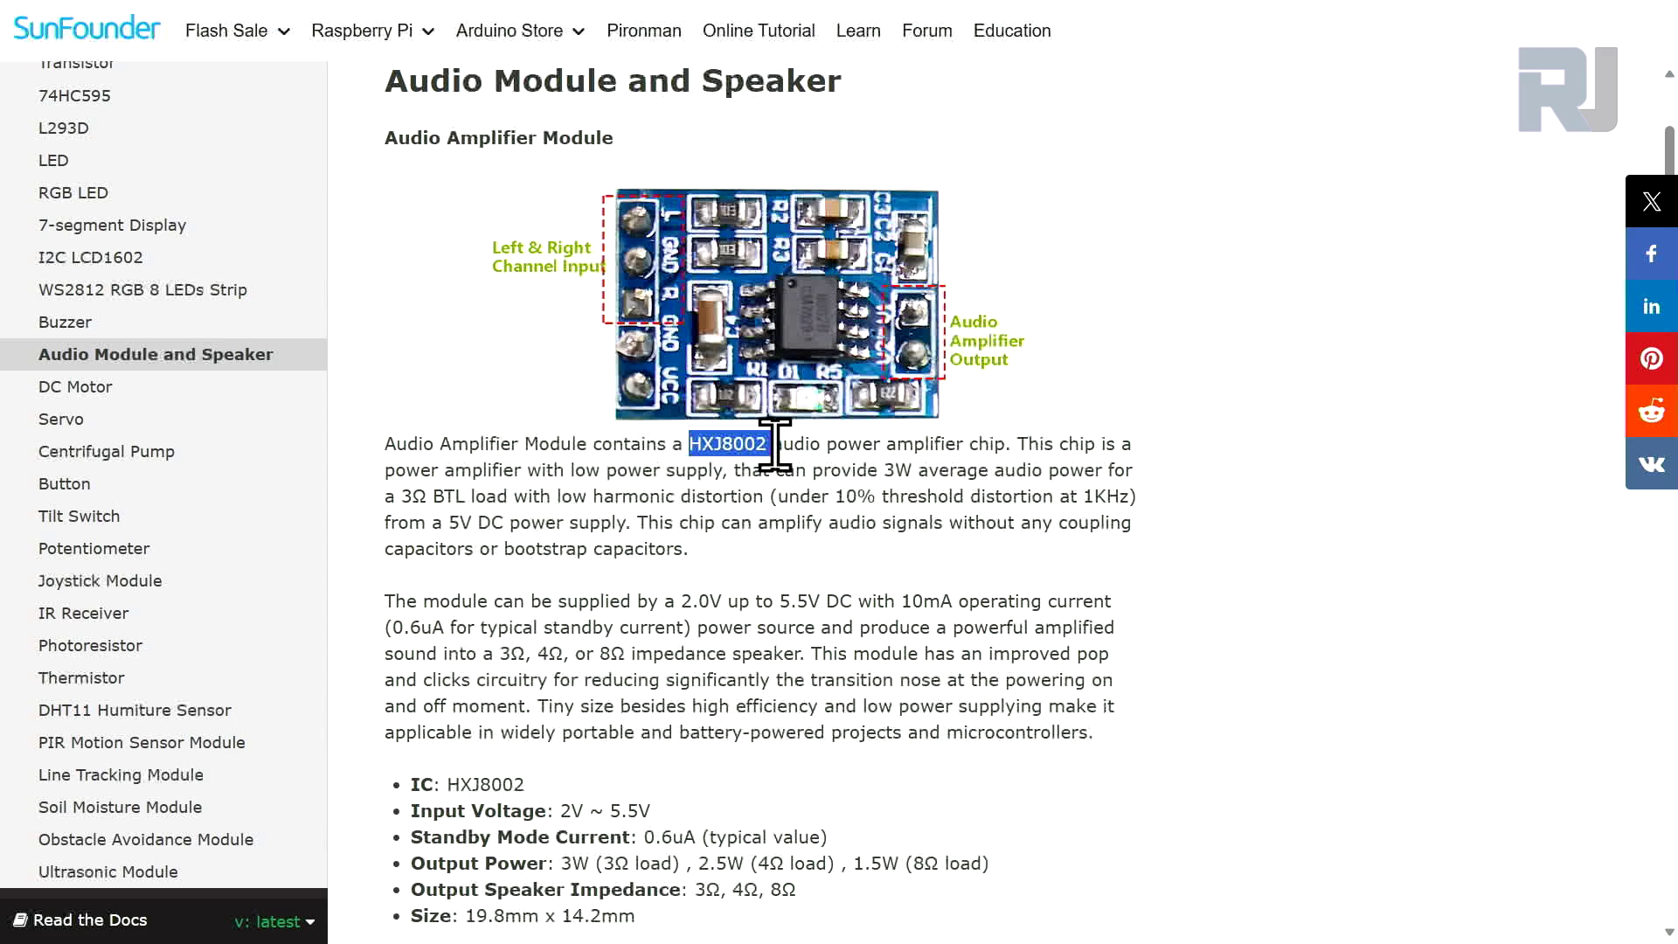
drag(774, 444, 796, 450)
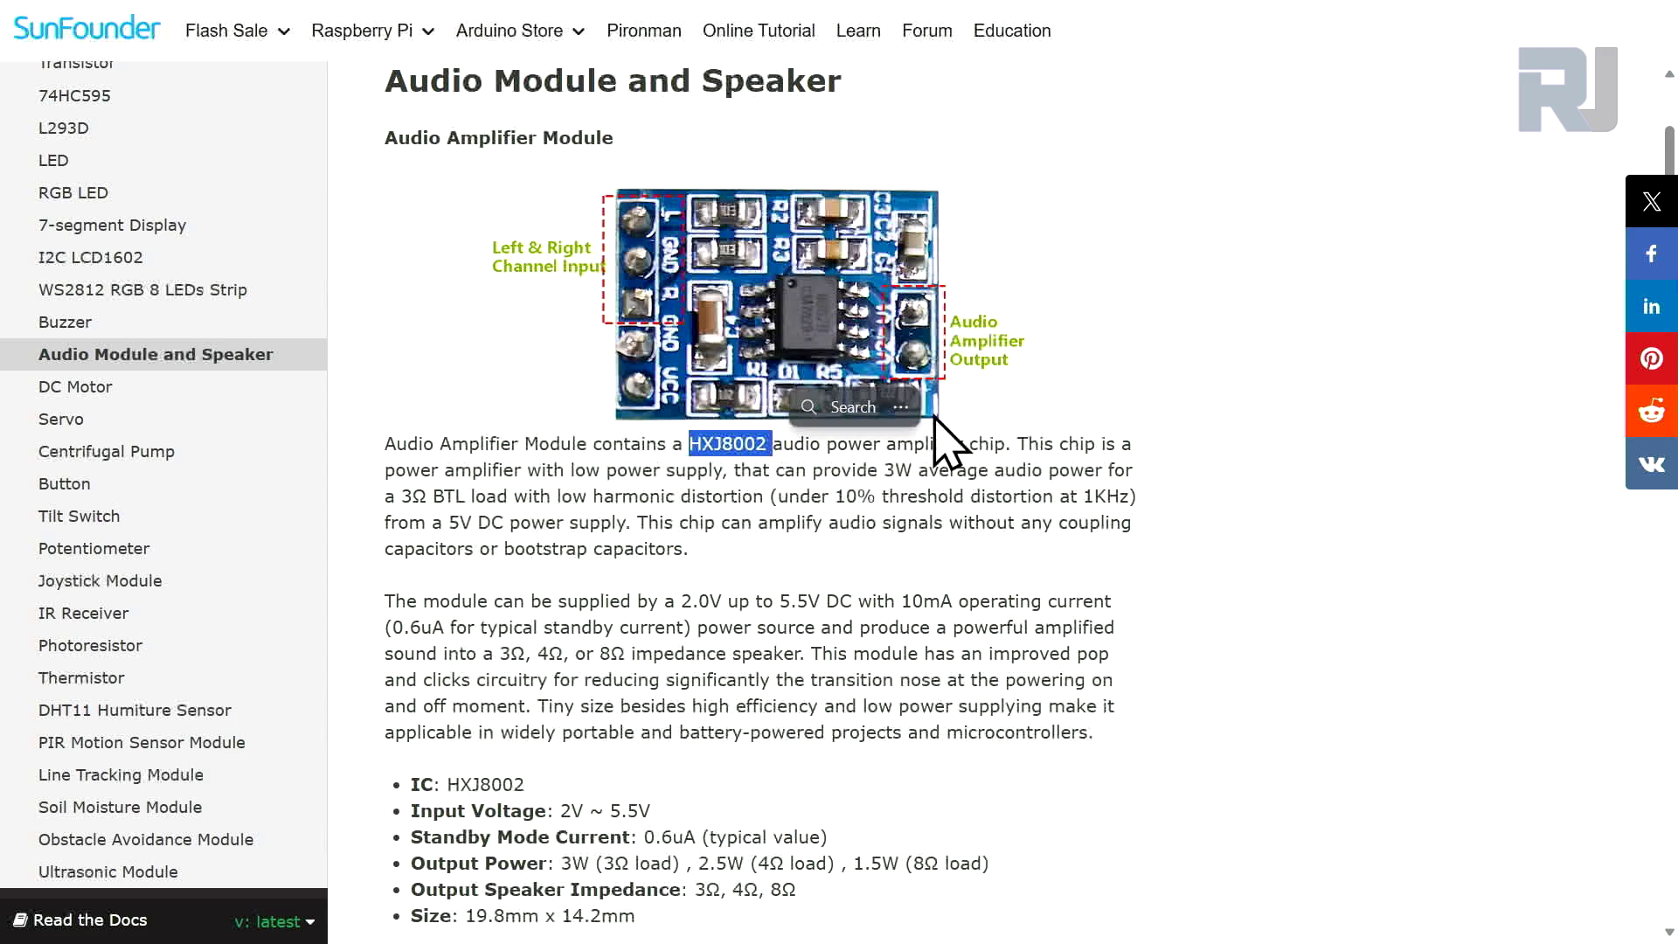
click(886, 472)
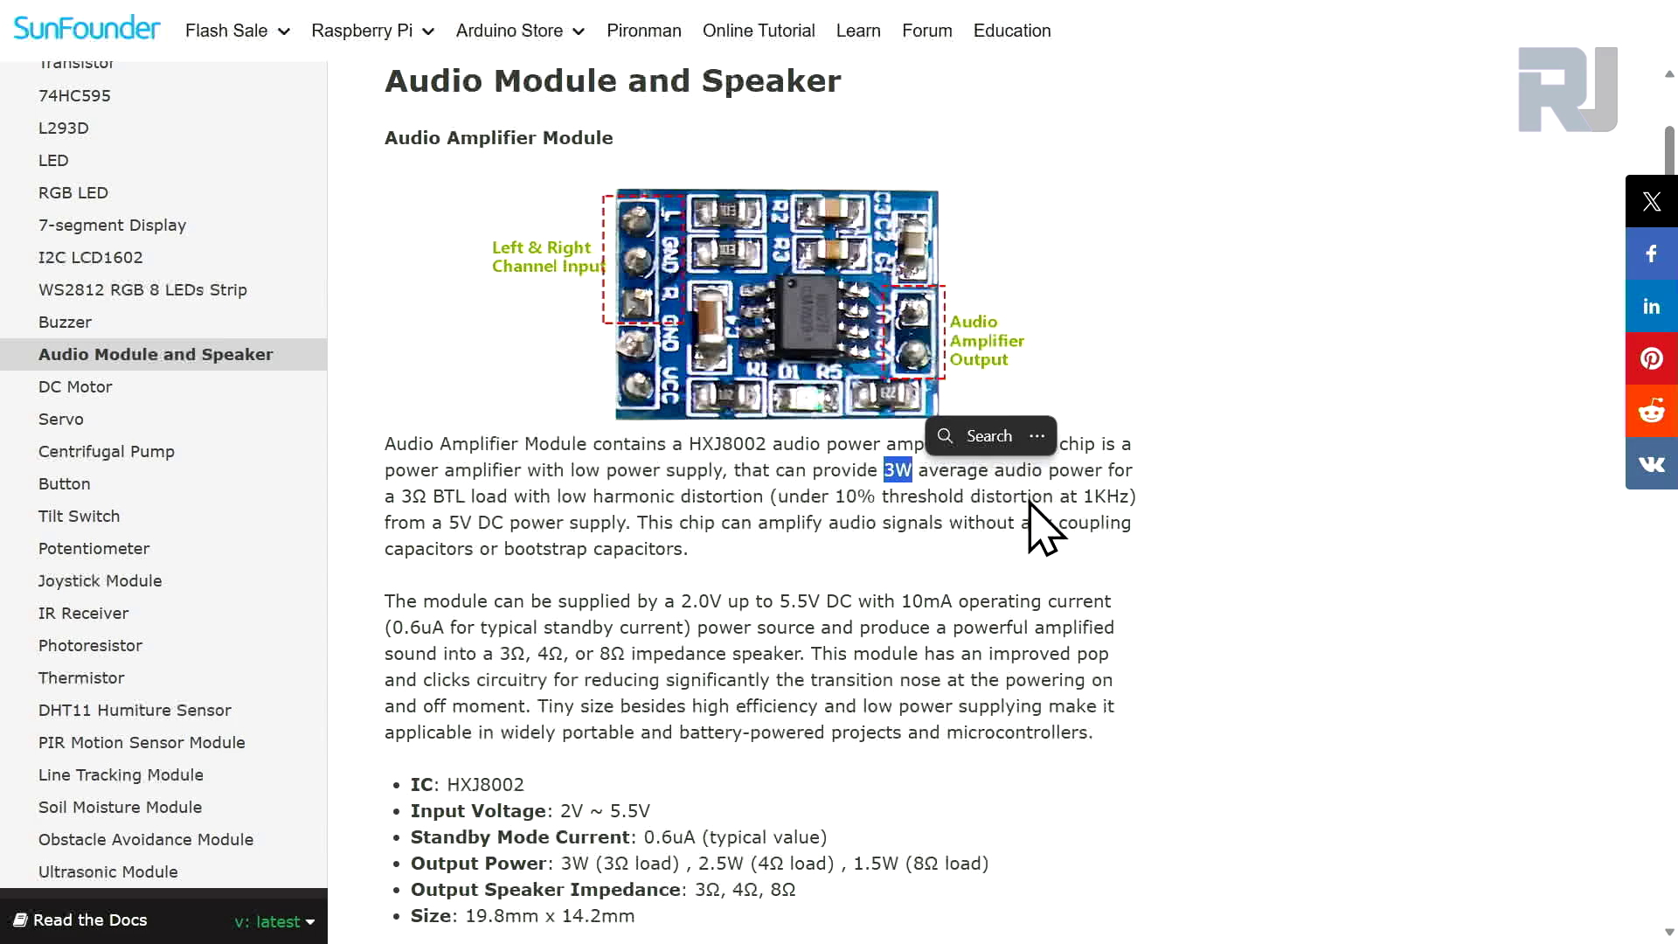
double_click(442, 505)
scroll(613, 776, down, 1)
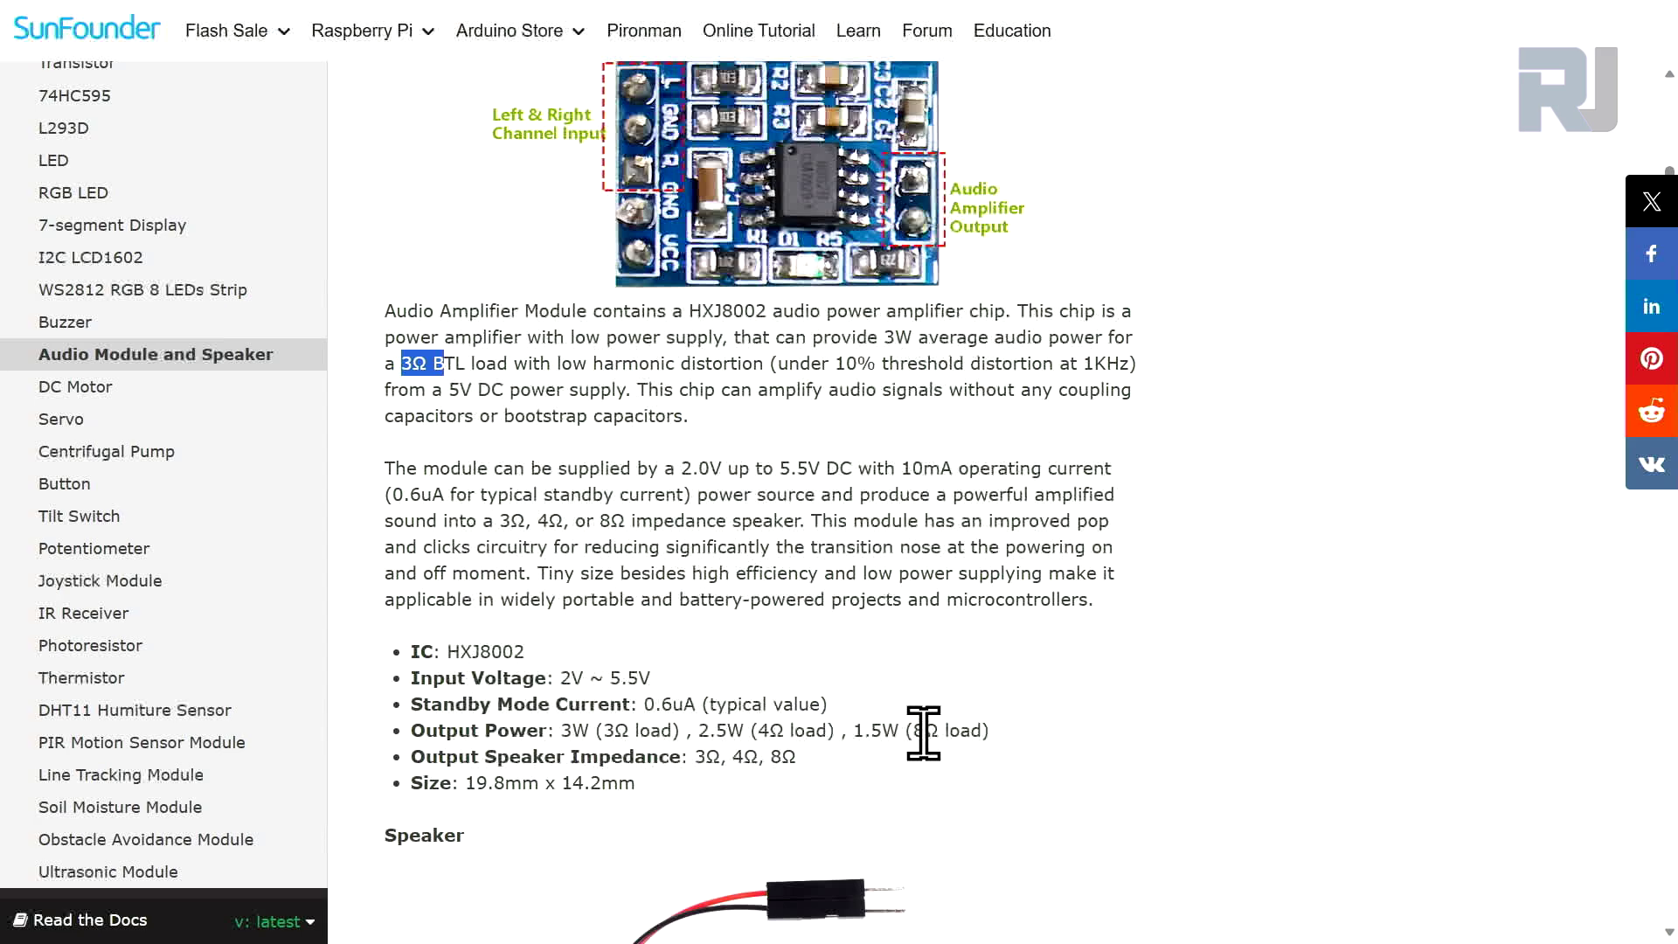
scroll(815, 694, down, 1)
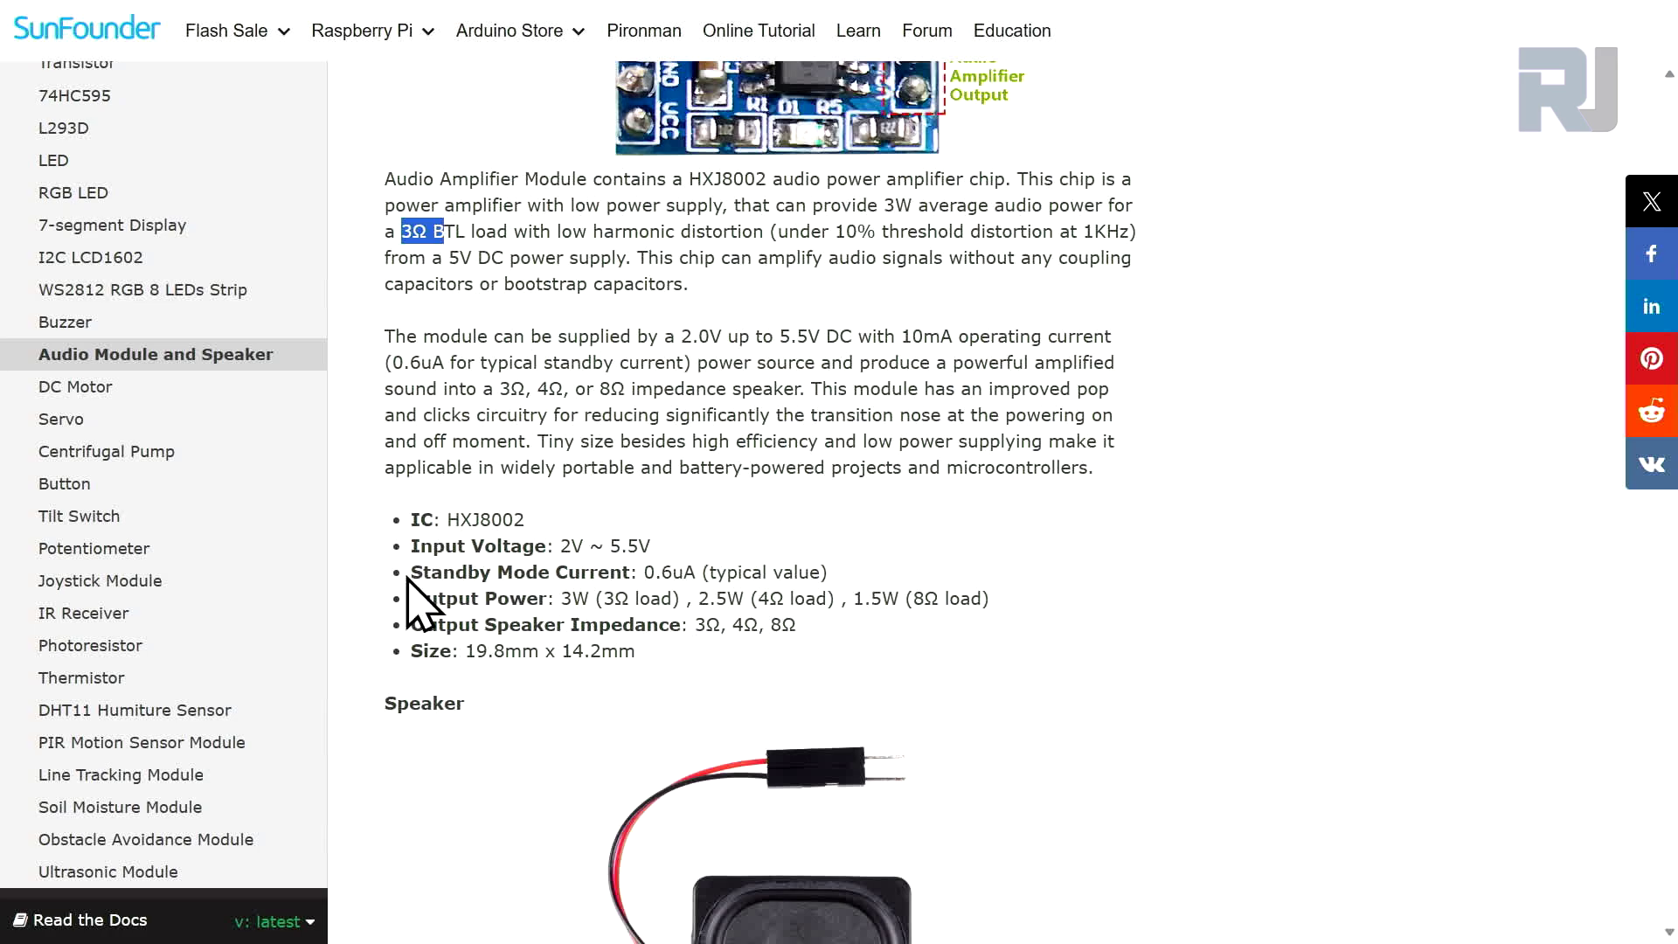
Mark the 0.6uA standby current, speaker impedance and 1.5W rated input power
double_click(650, 573)
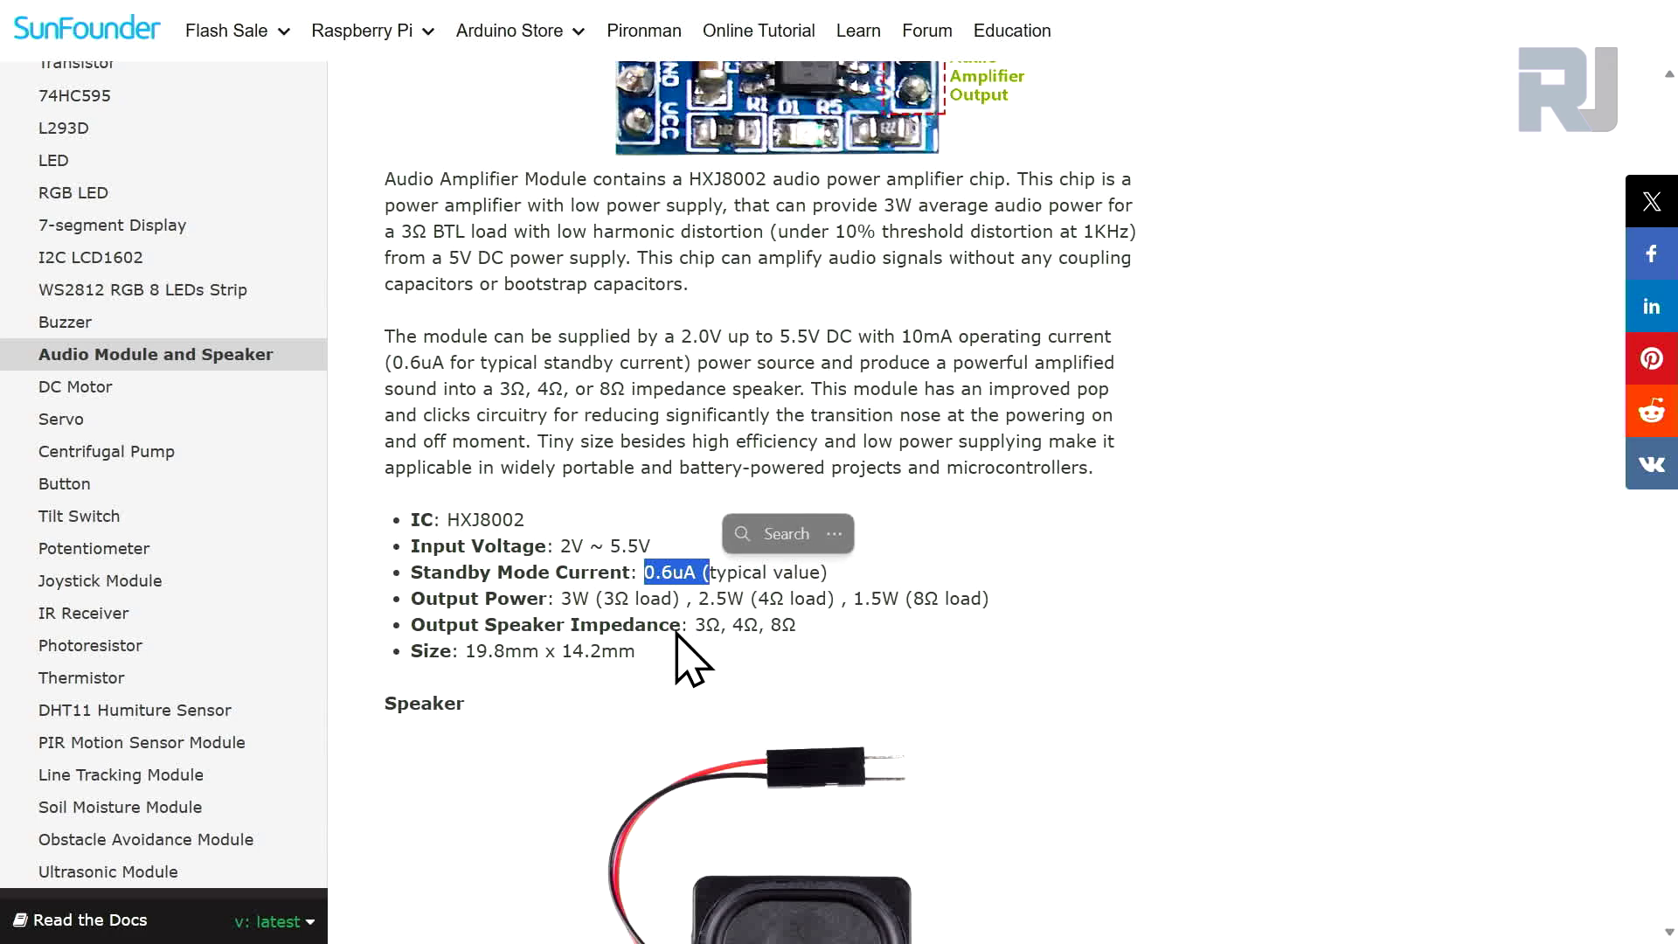
drag(681, 626, 777, 624)
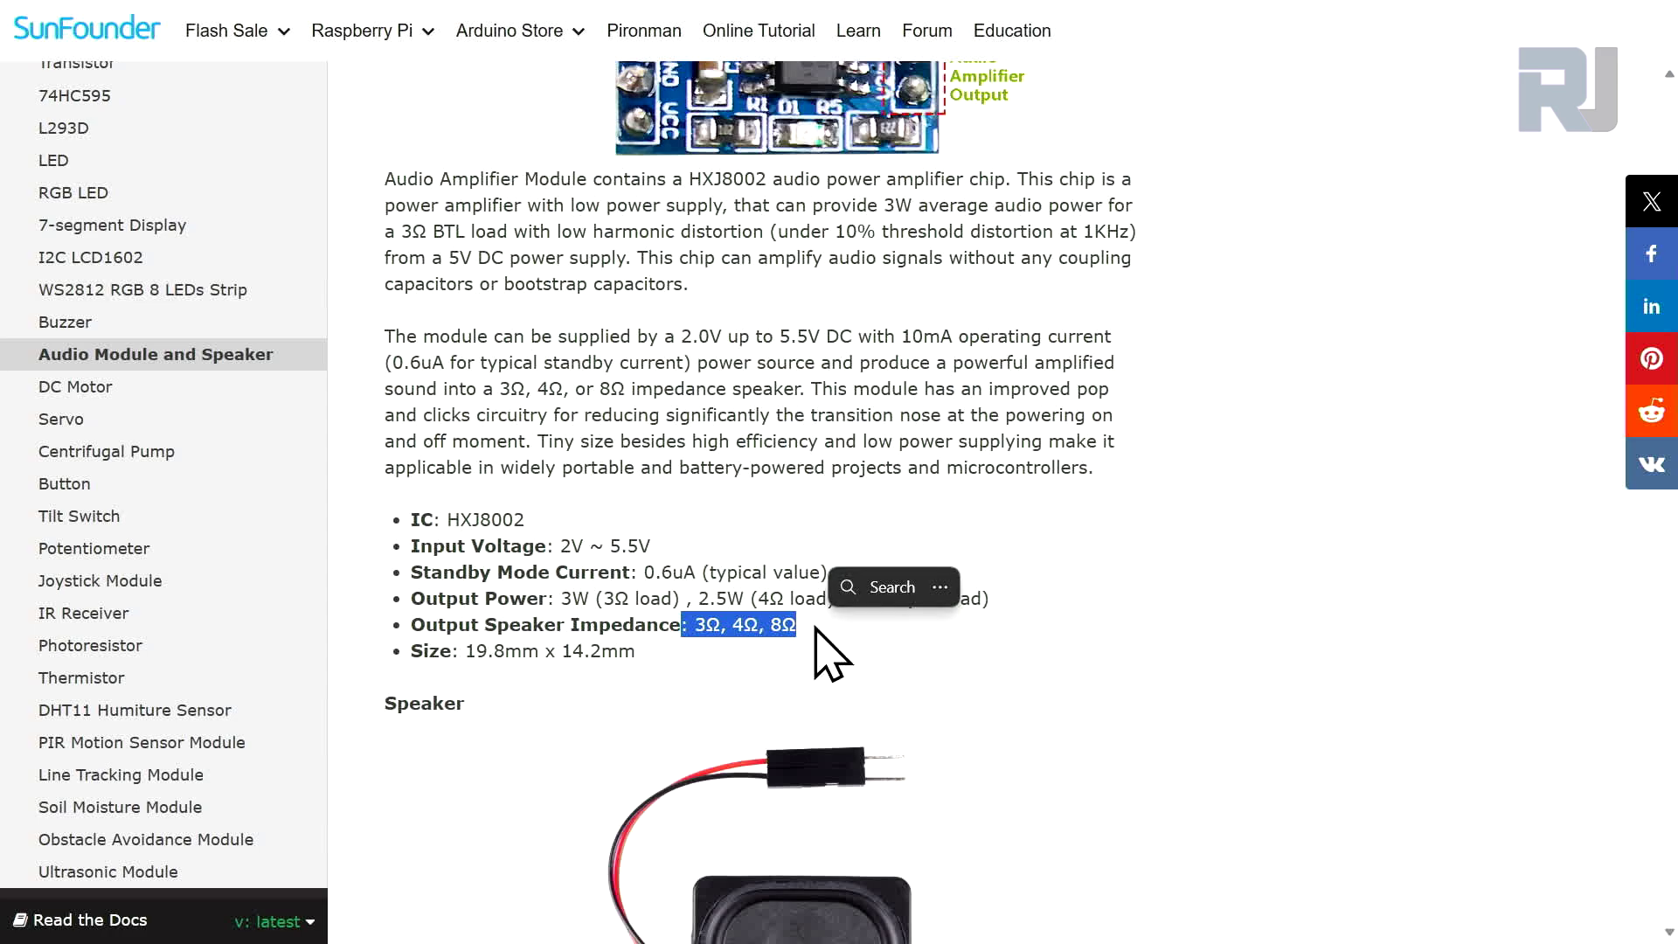
scroll(815, 644, down, 2)
scroll(700, 729, down, 1)
scroll(826, 630, down, 1)
scroll(828, 608, down, 2)
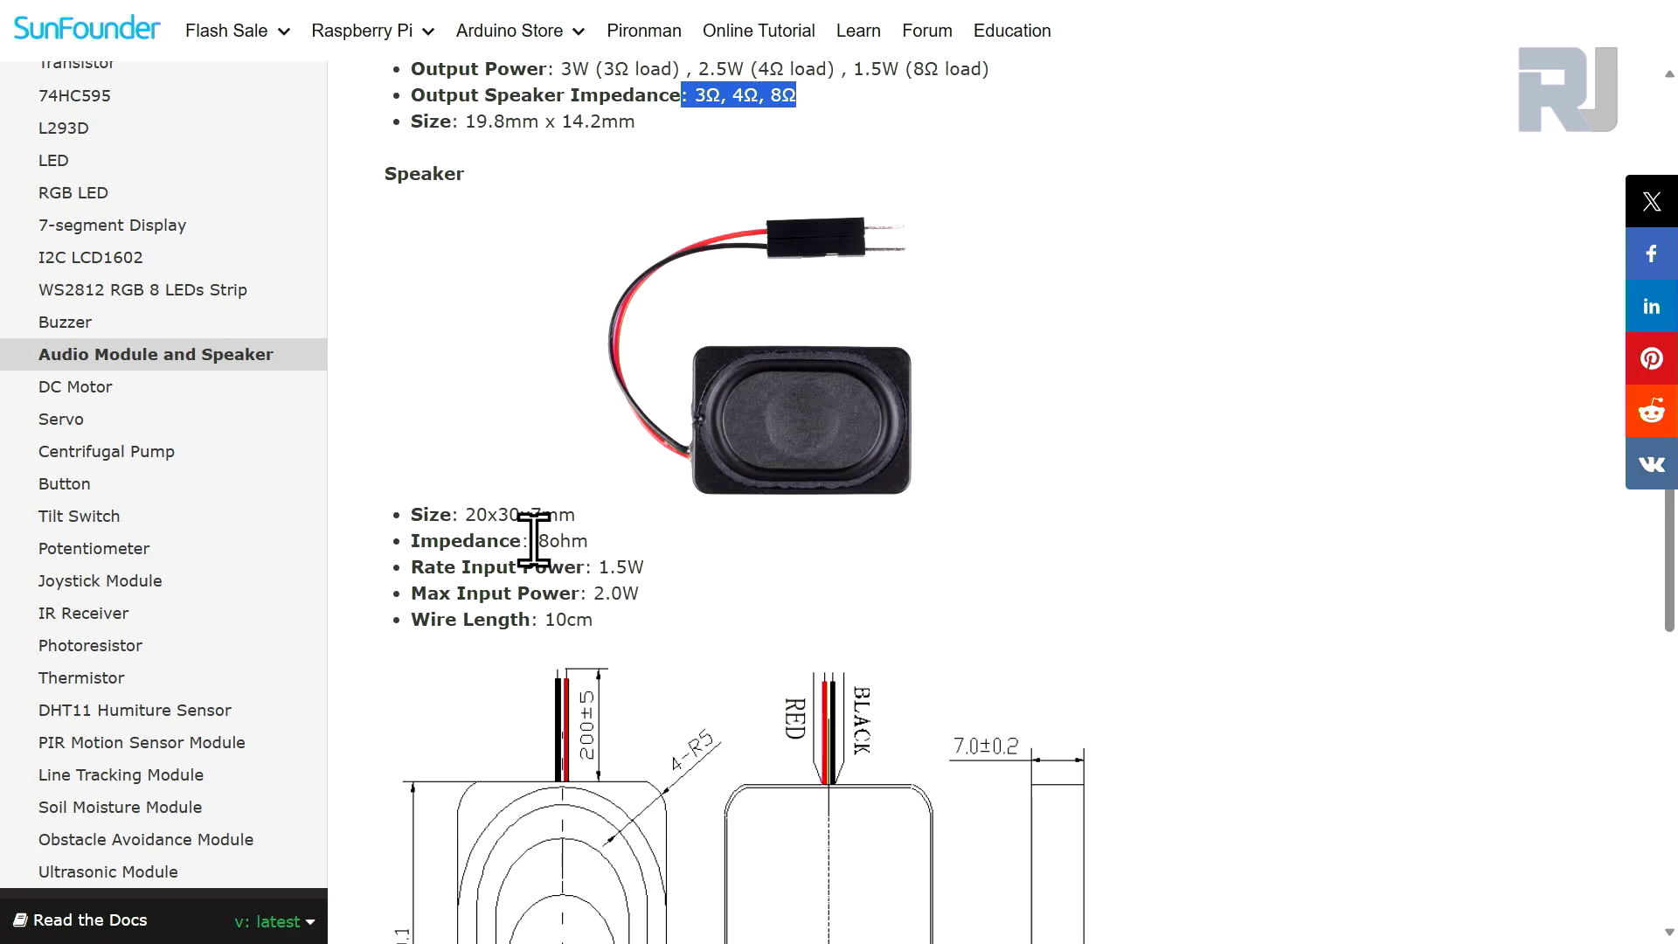
drag(534, 537, 645, 568)
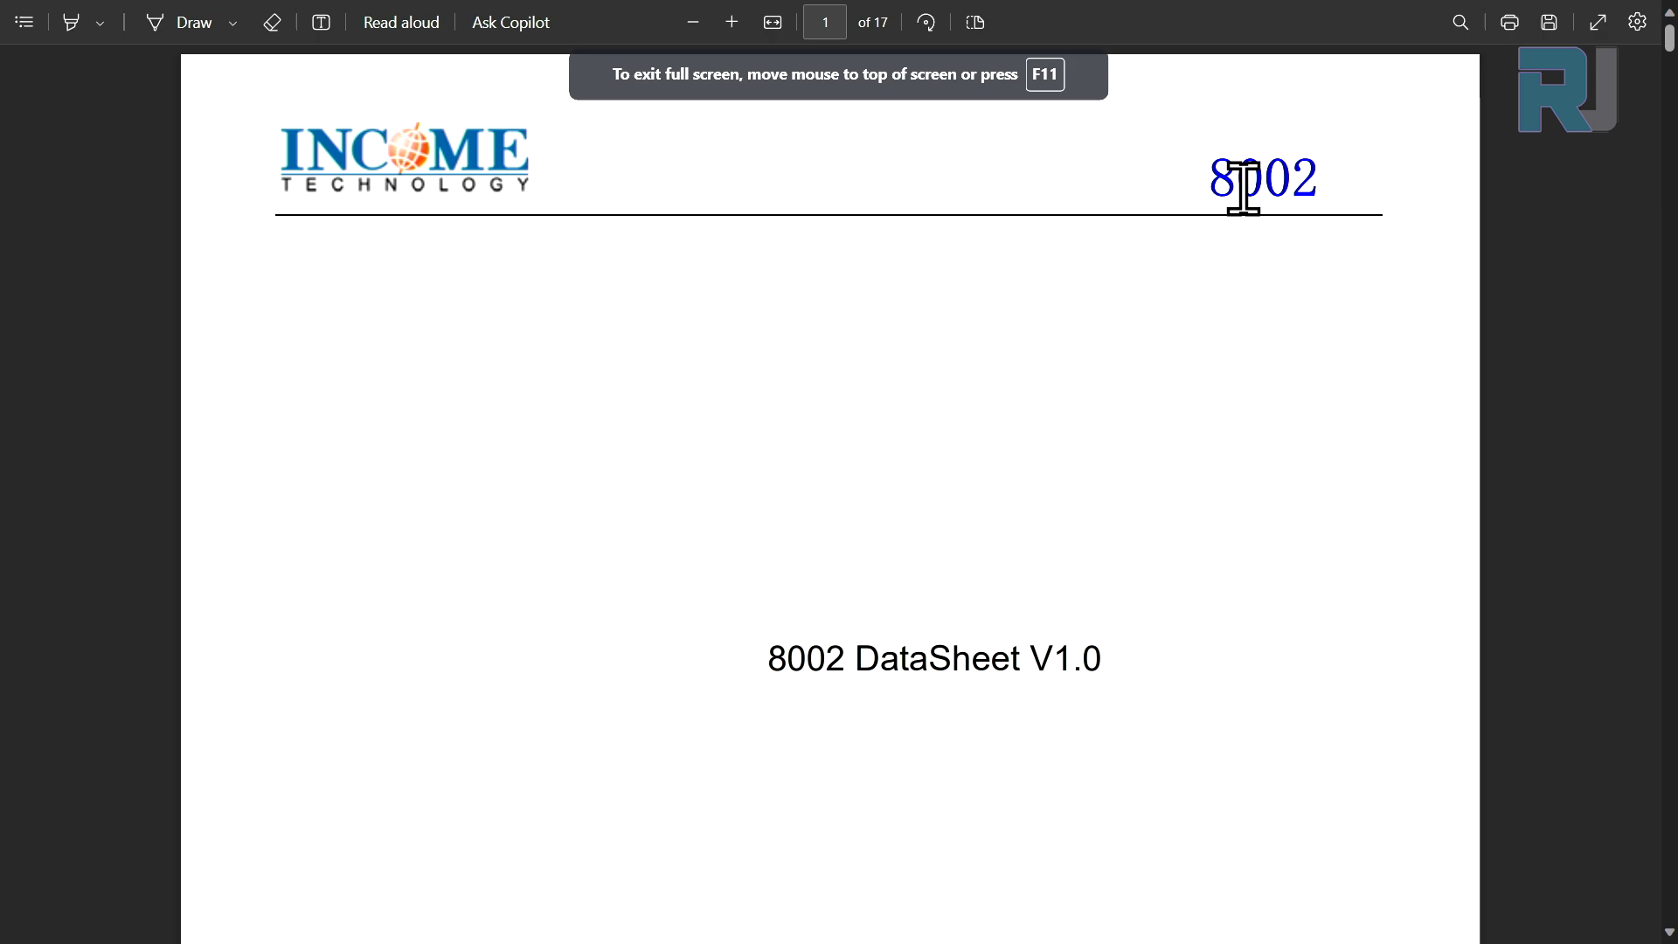
scroll(929, 638, down, 5)
scroll(958, 607, down, 5)
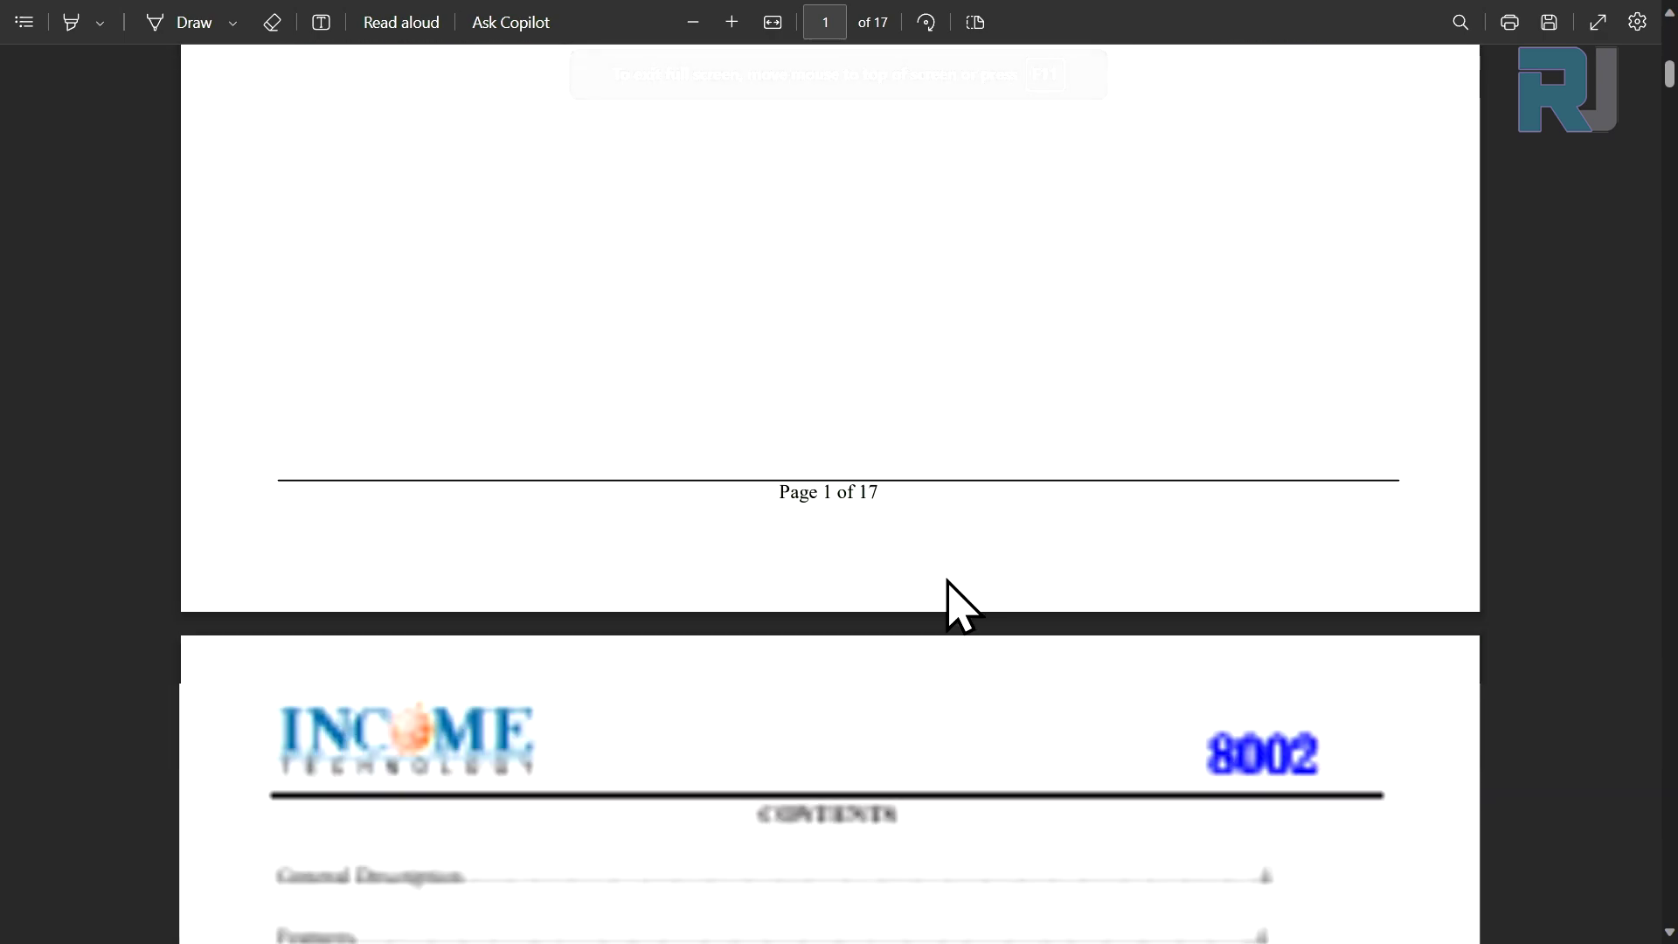
scroll(958, 607, down, 3)
scroll(959, 607, down, 6)
scroll(959, 608, down, 5)
scroll(948, 611, down, 5)
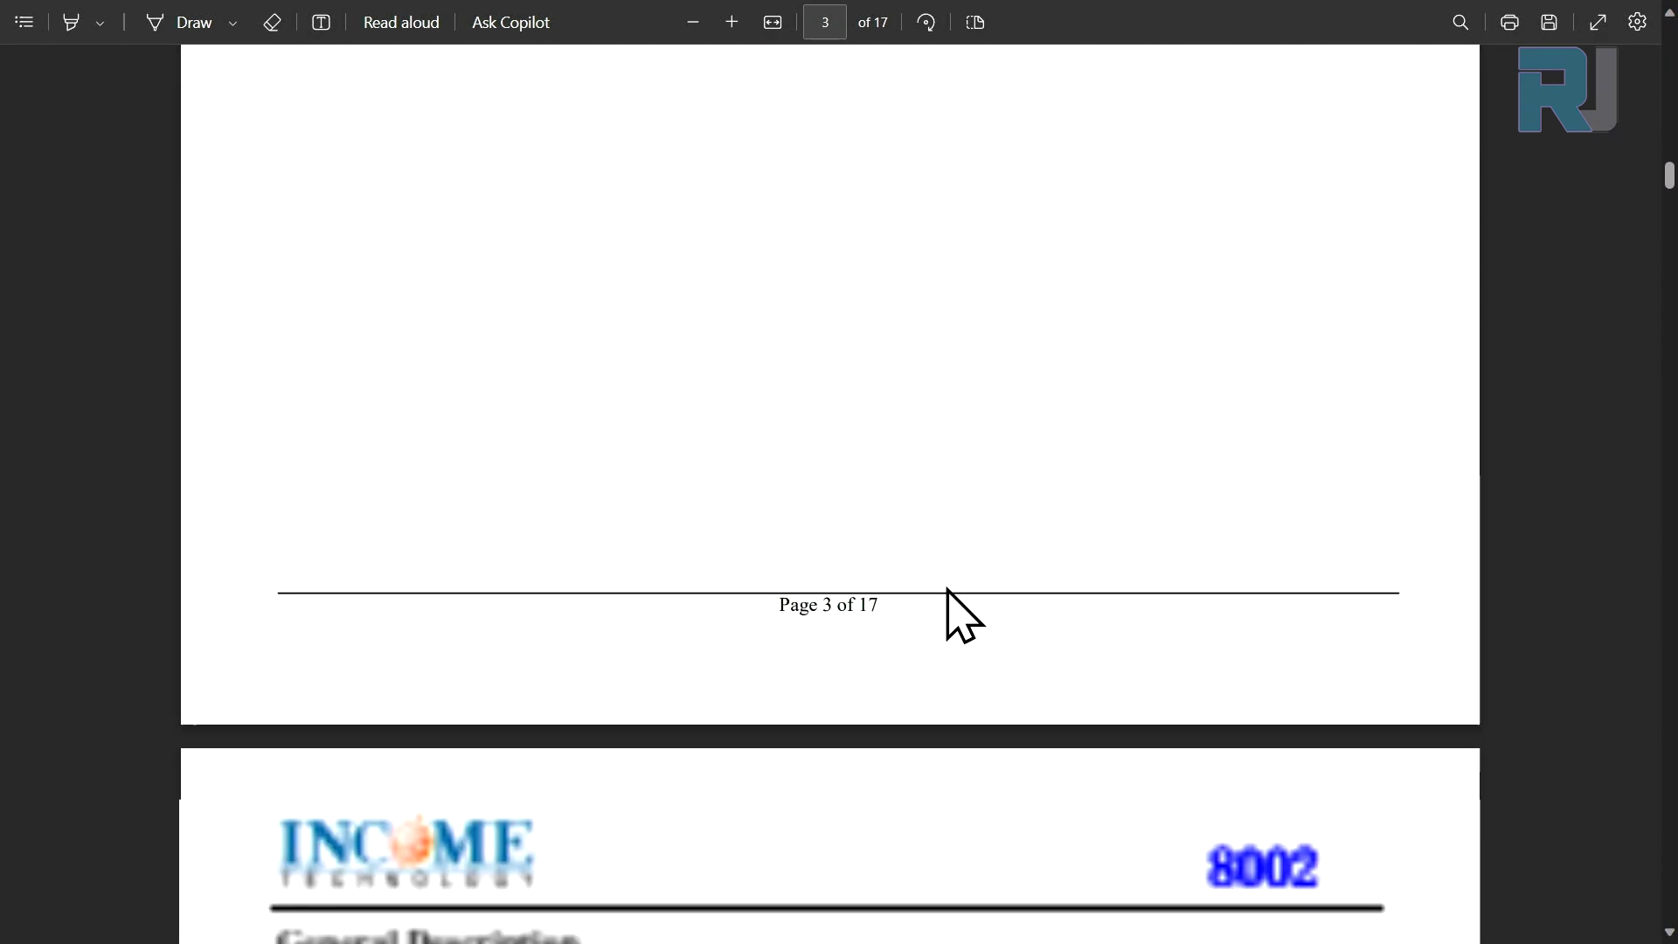
scroll(948, 612, down, 5)
scroll(949, 611, down, 2)
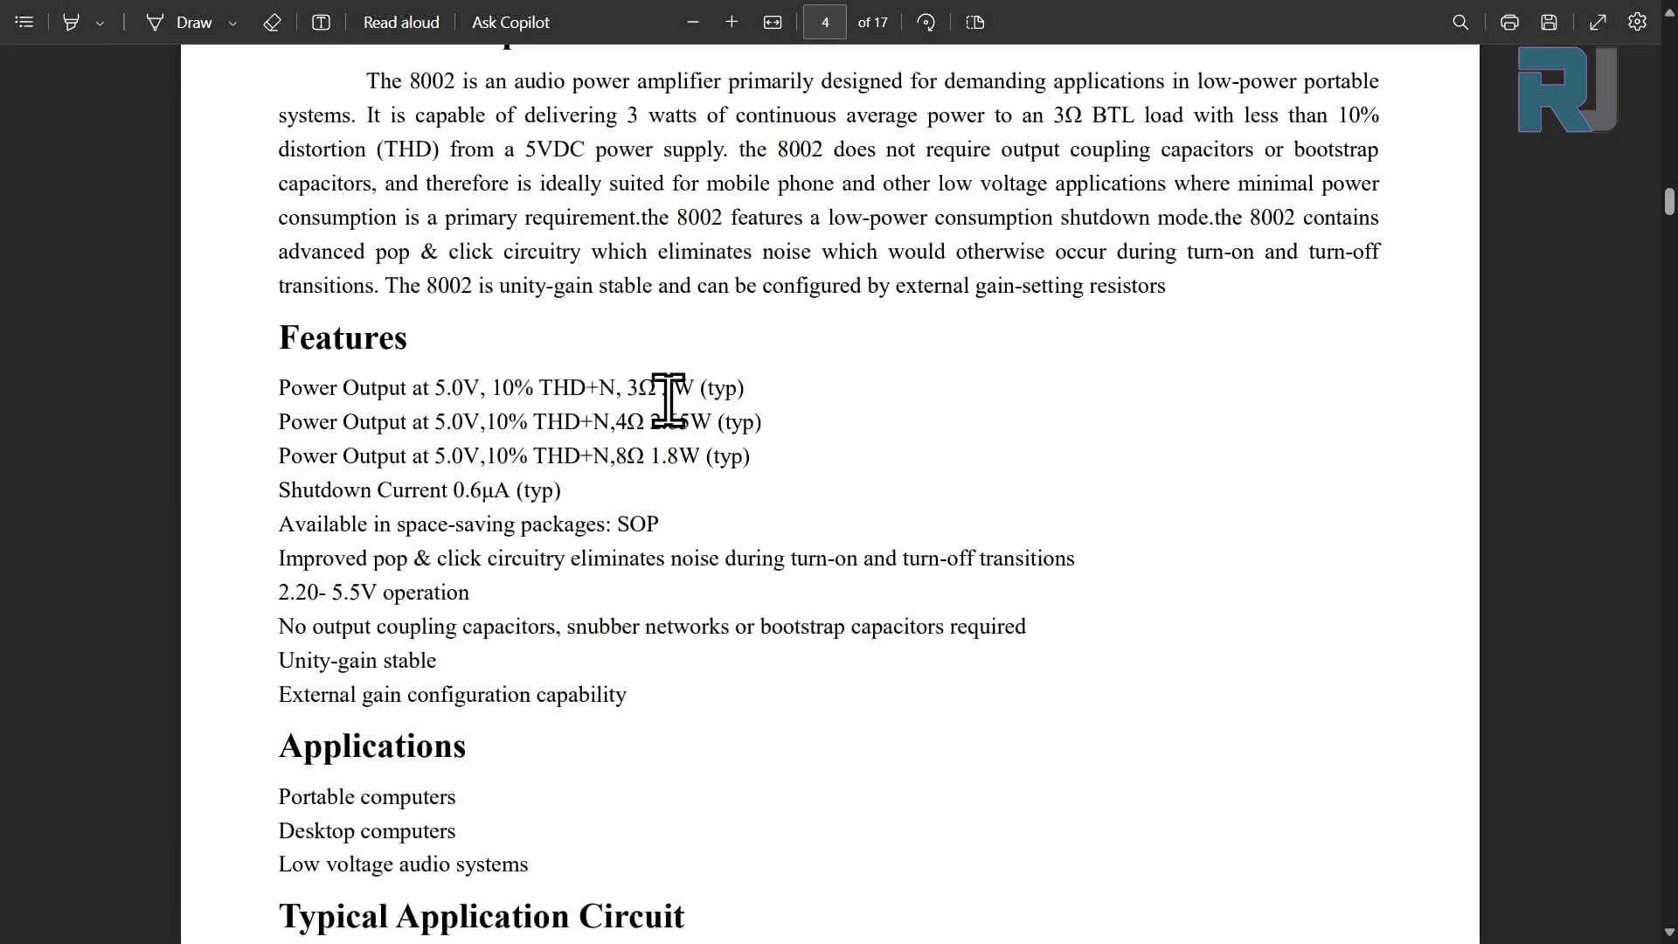
Highlight the 3Ω 3W and 4Ω 2.65W output ratings in the 8002 datasheet
drag(630, 385, 685, 384)
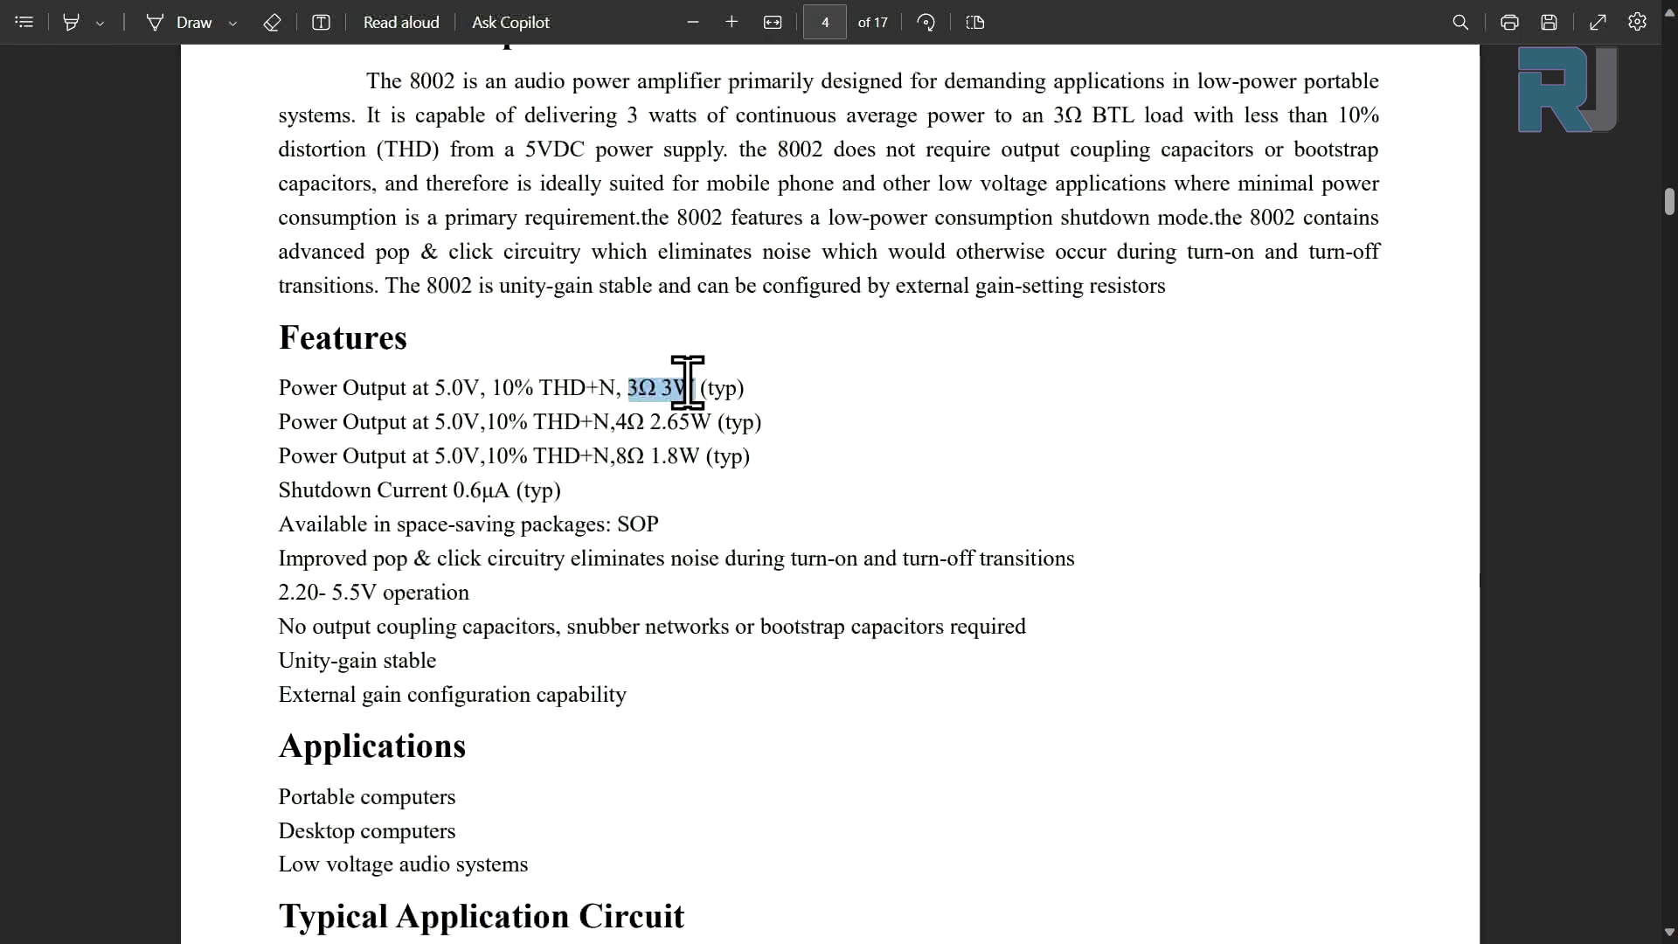
click(645, 382)
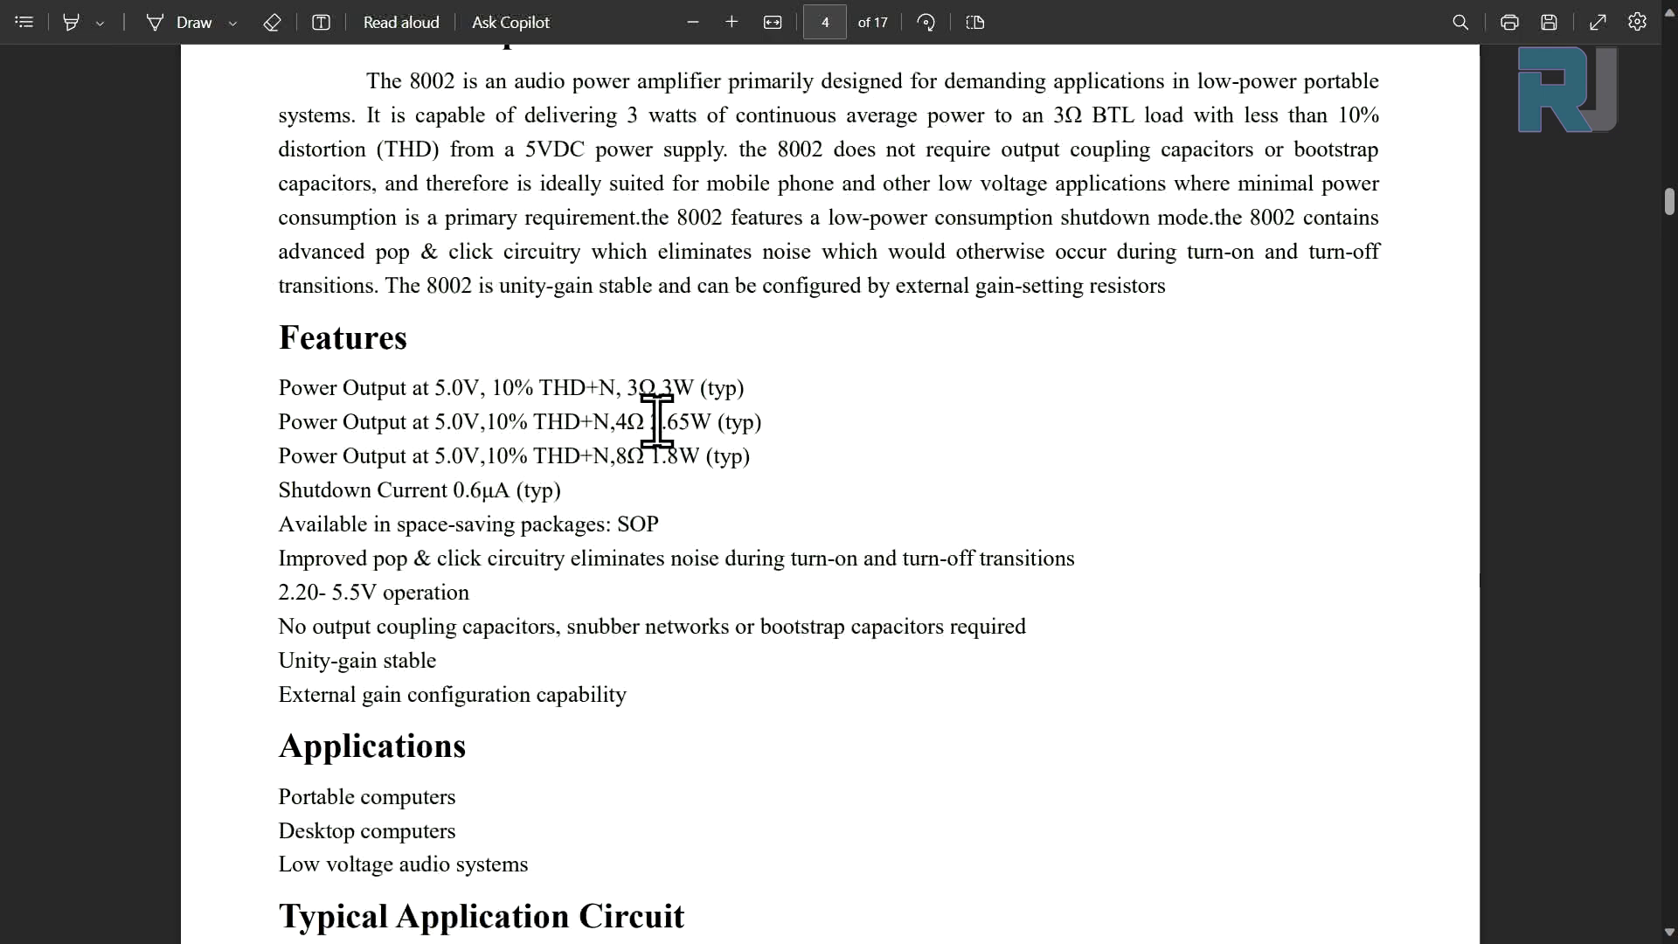
drag(686, 422, 693, 422)
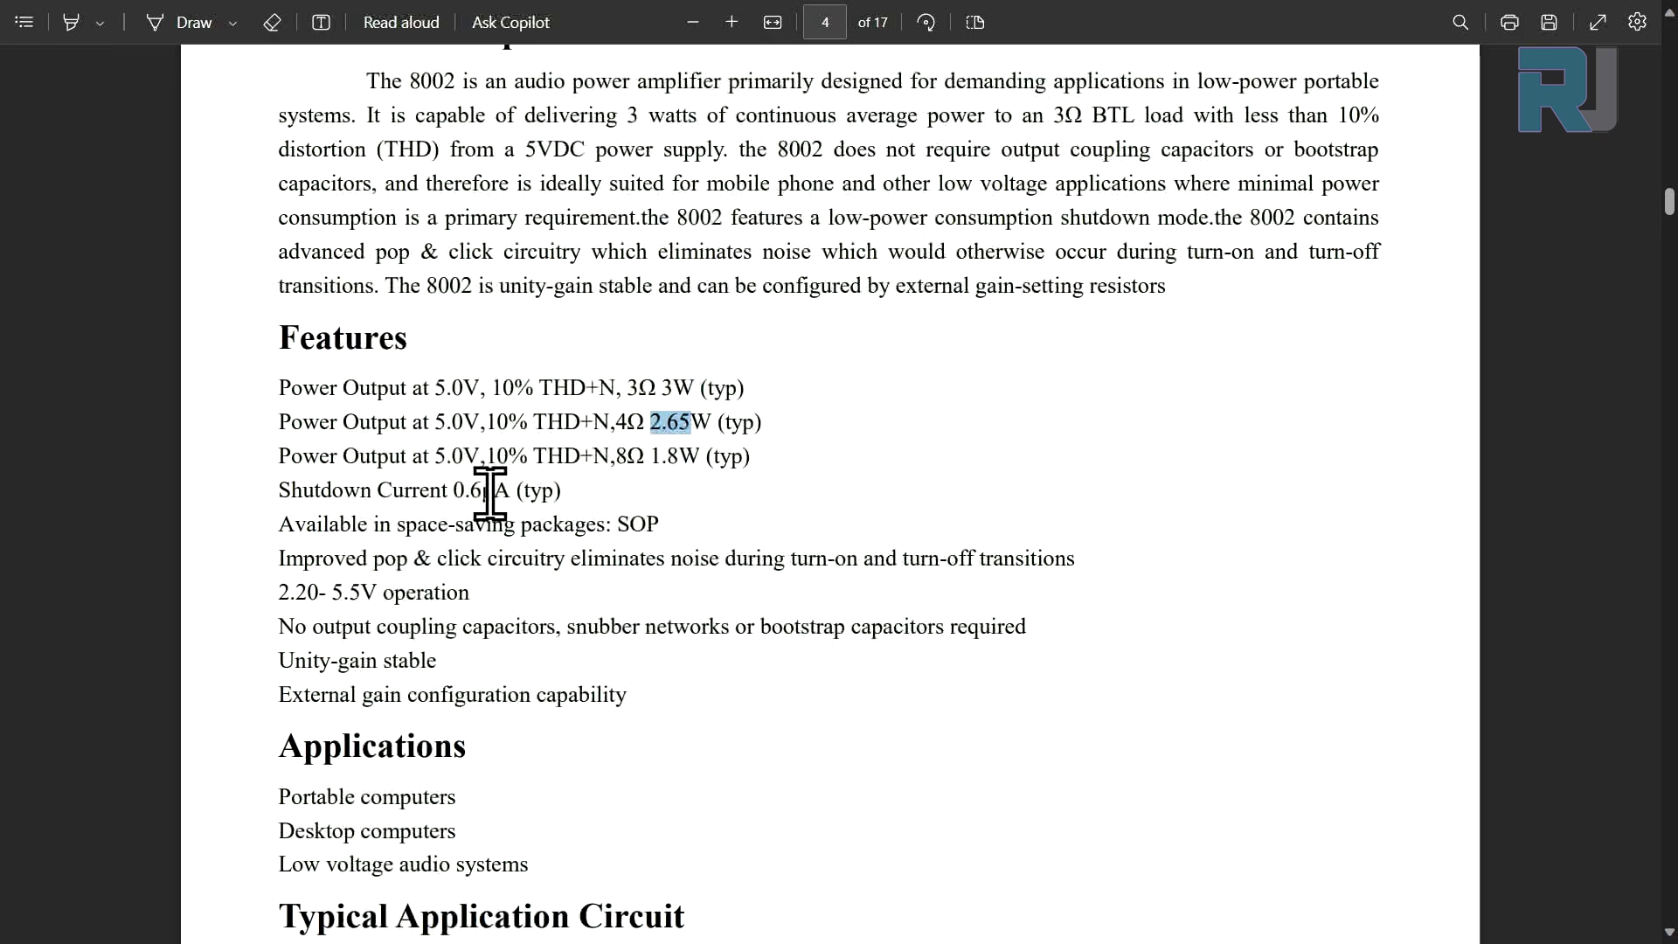
scroll(543, 499, down, 2)
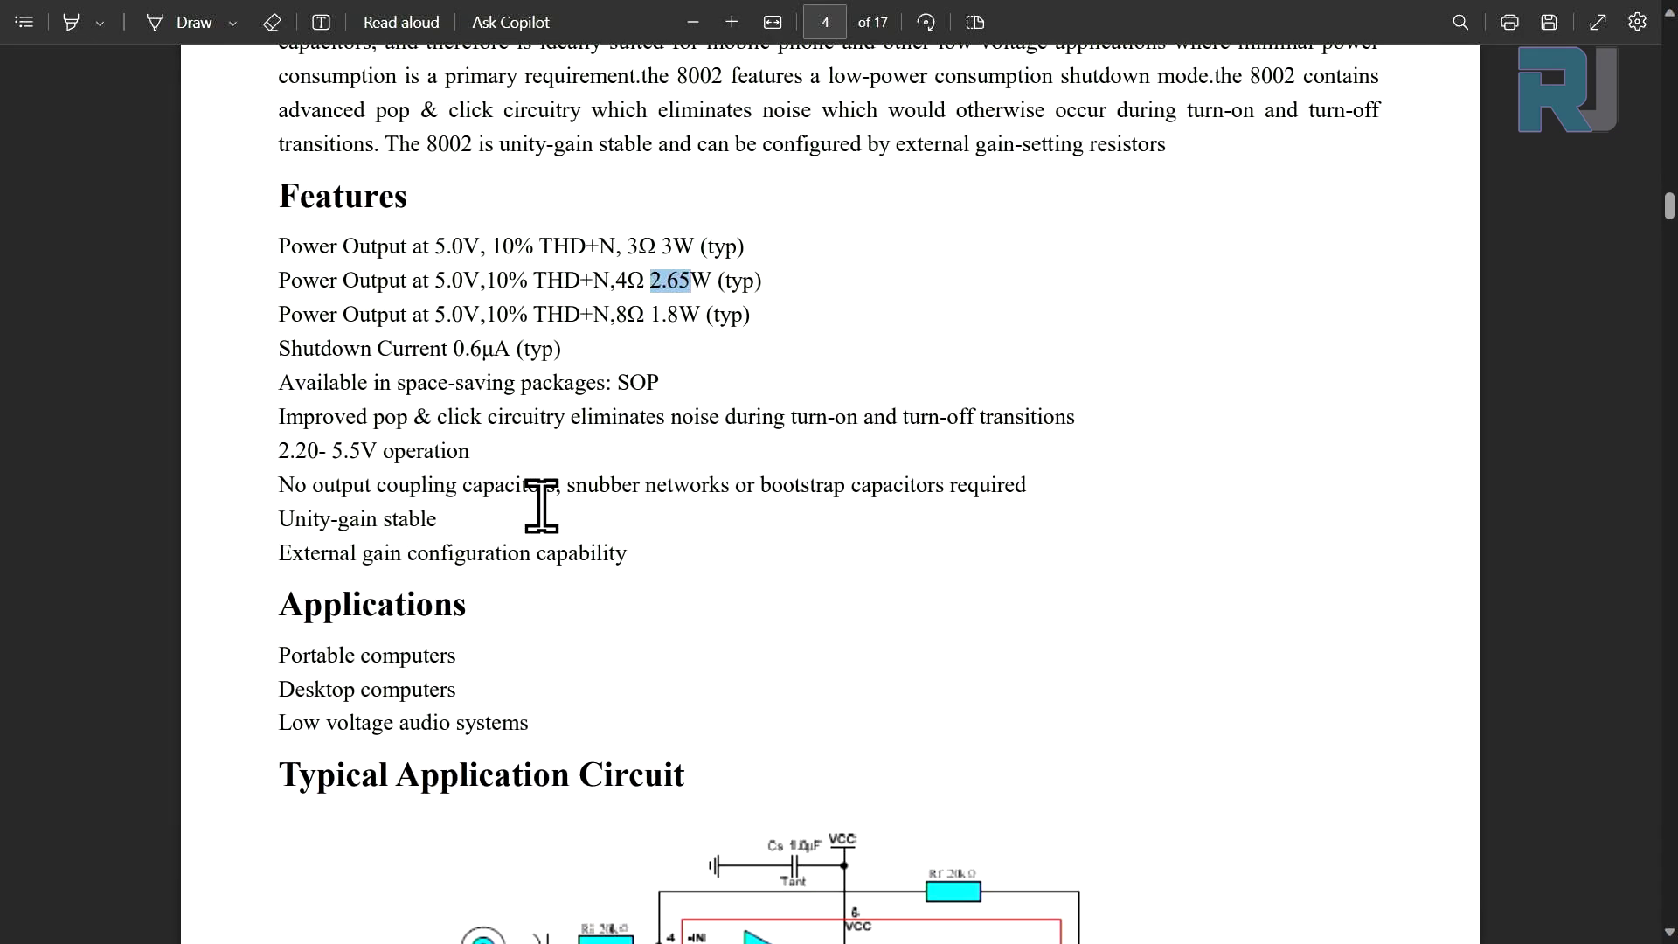
scroll(543, 498, down, 2)
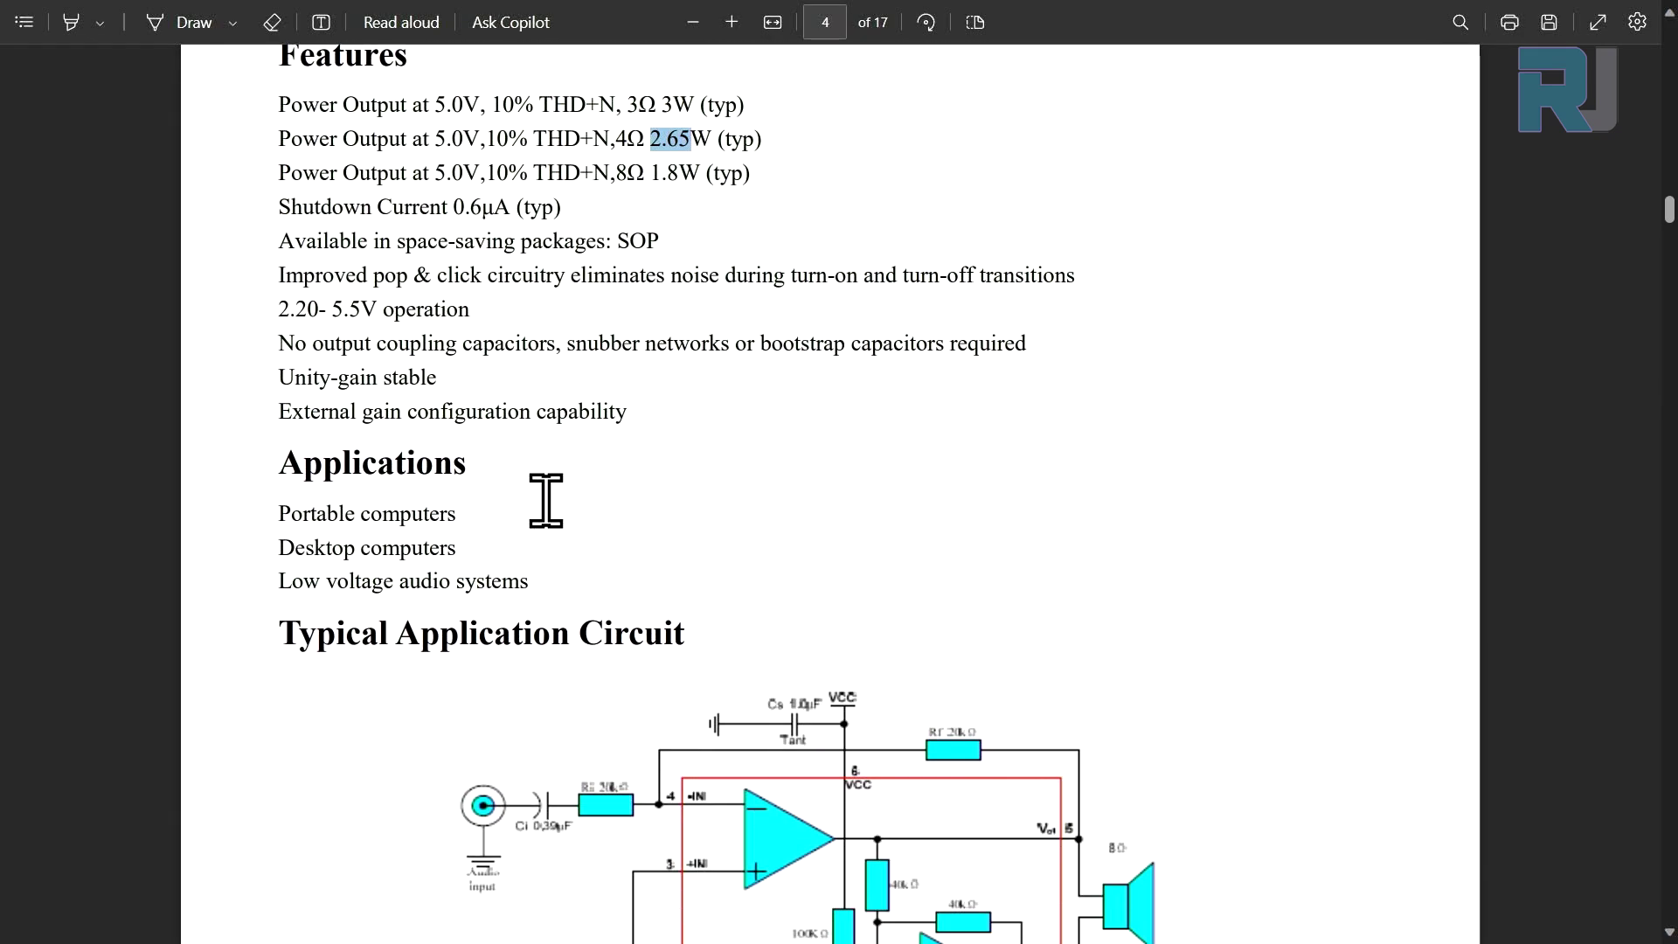
scroll(543, 498, down, 1)
scroll(543, 498, down, 2)
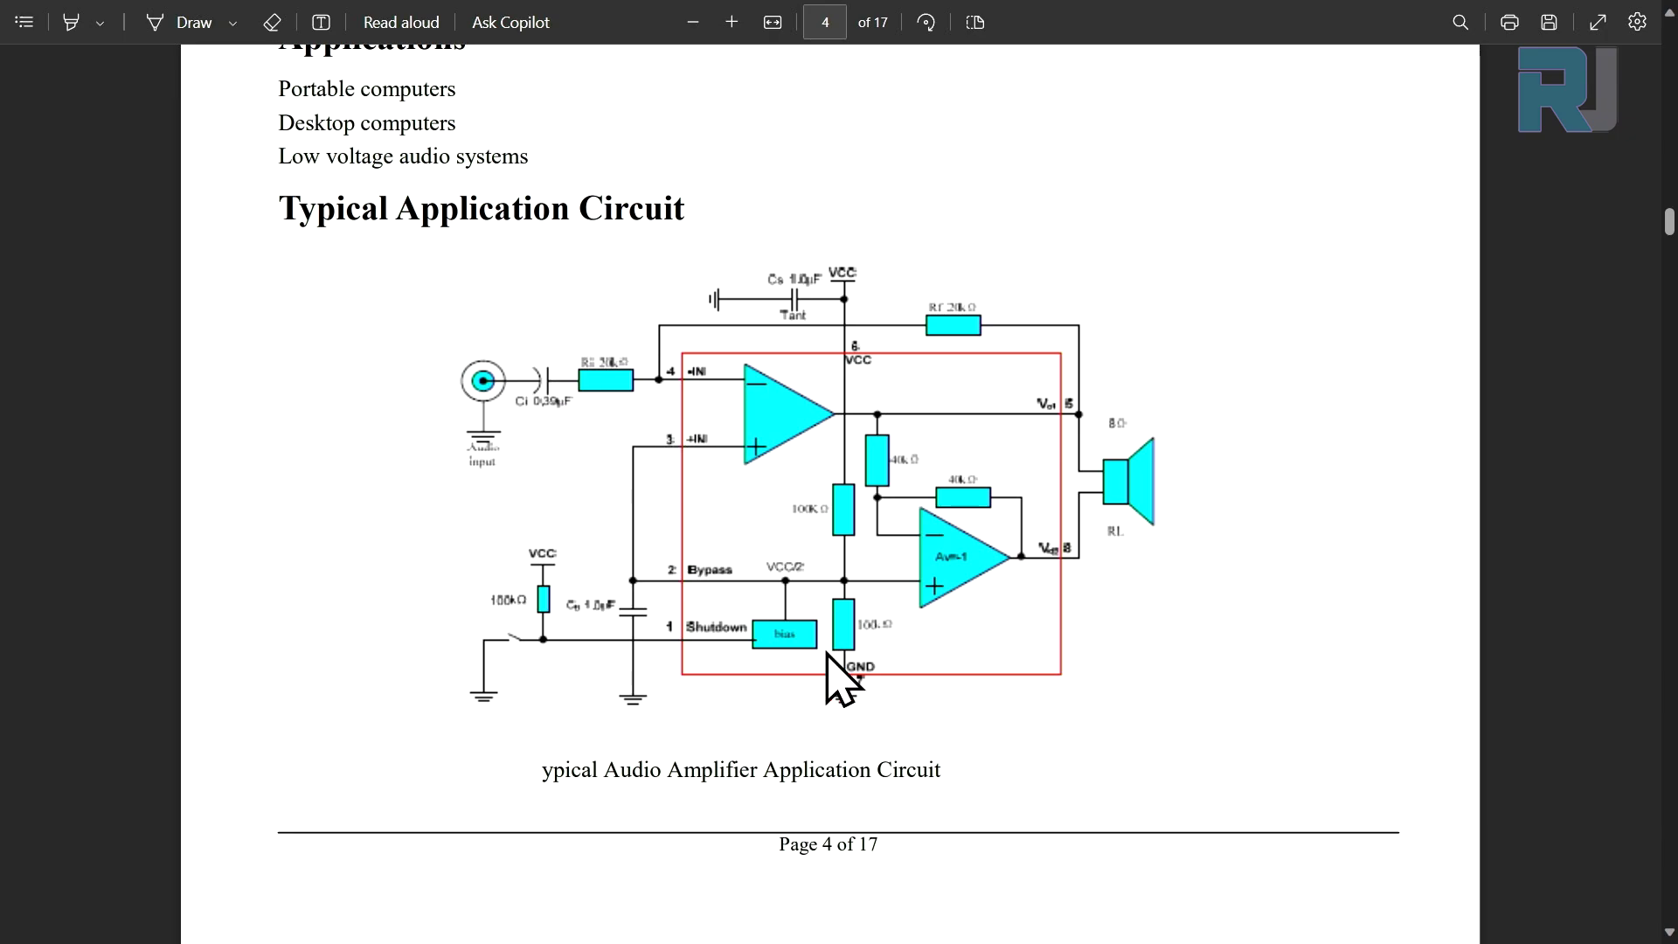
scroll(841, 678, down, 6)
scroll(830, 649, down, 1)
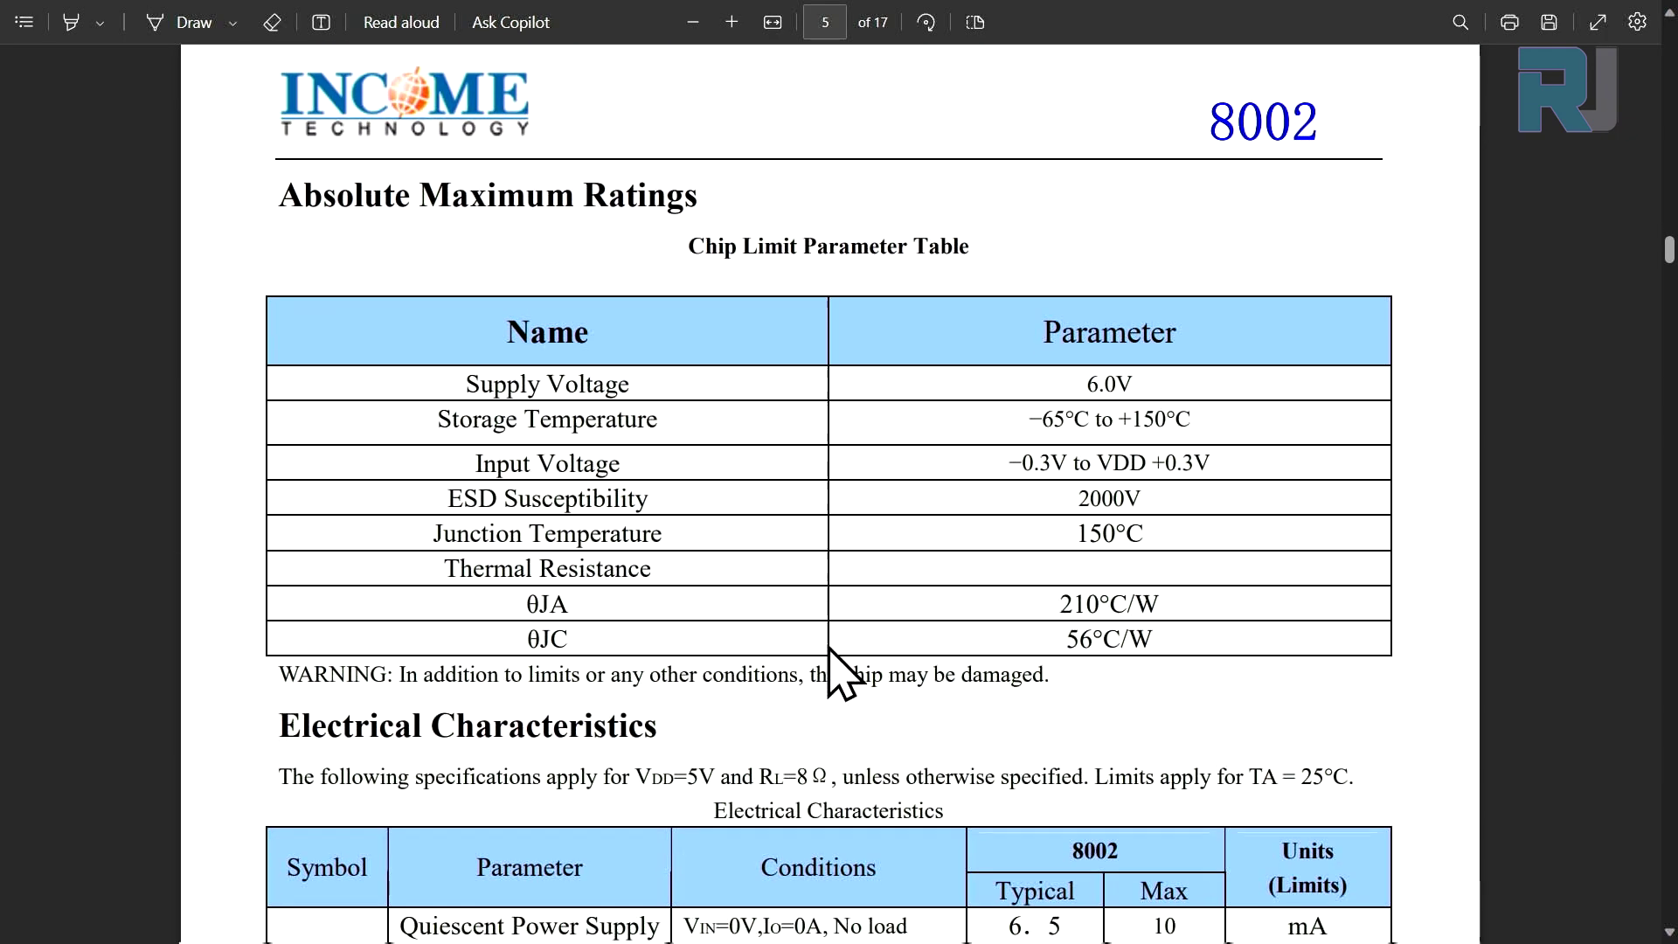
scroll(787, 394, down, 10)
scroll(919, 476, down, 3)
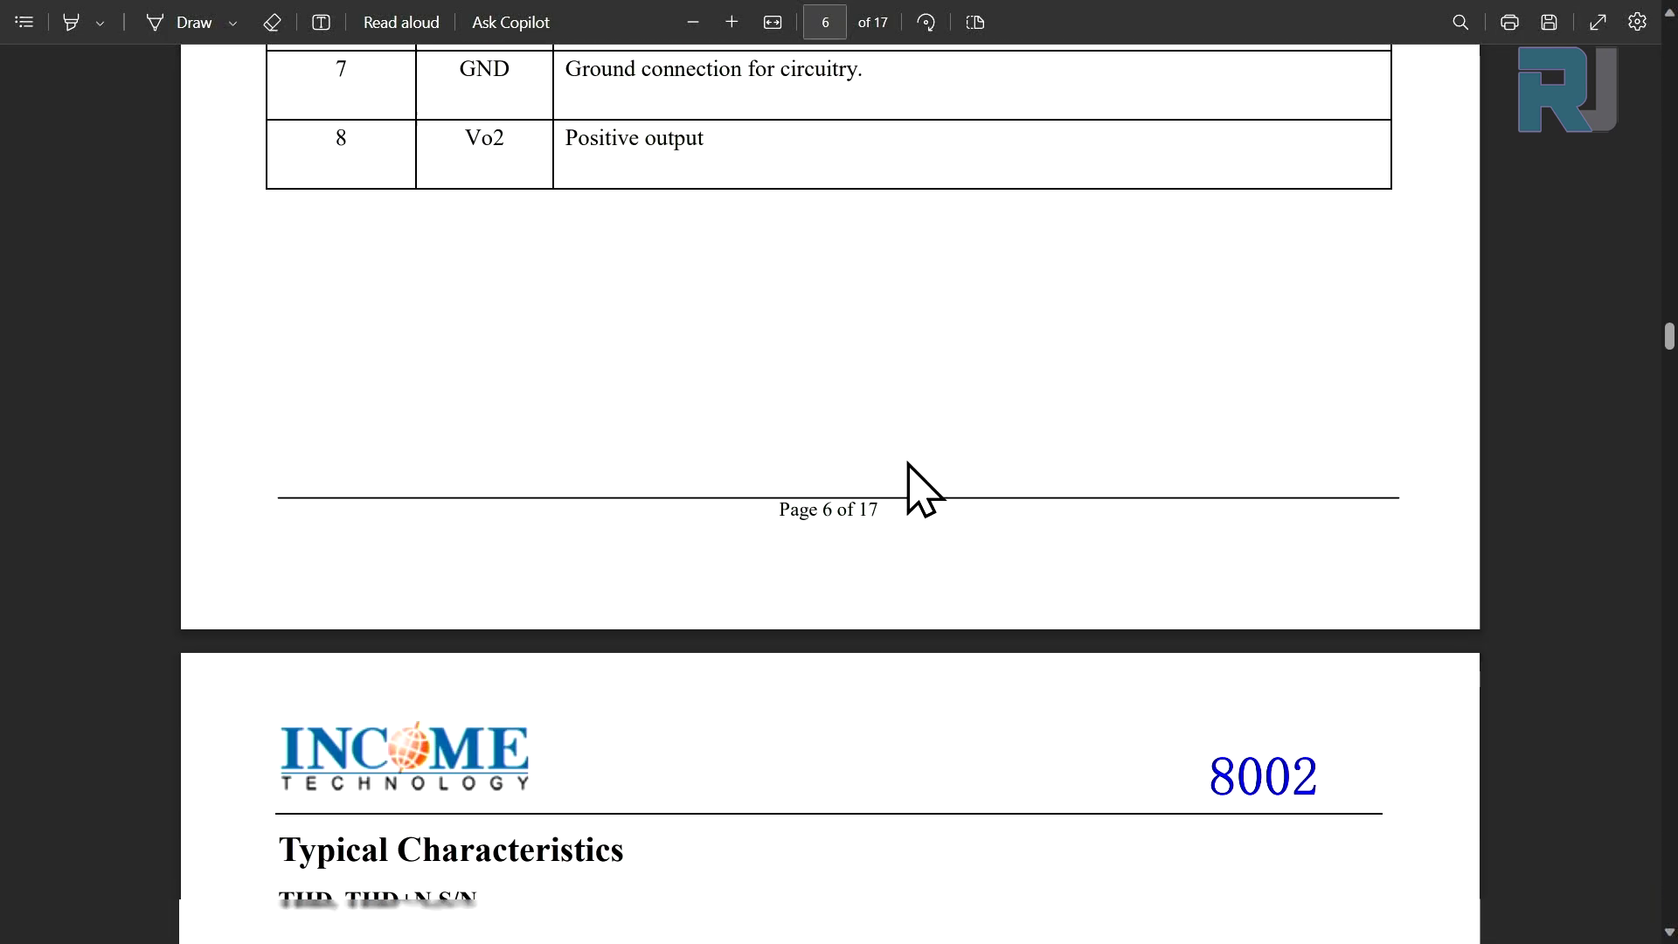
scroll(910, 486, down, 5)
scroll(917, 481, down, 1)
scroll(917, 497, down, 5)
scroll(918, 487, down, 6)
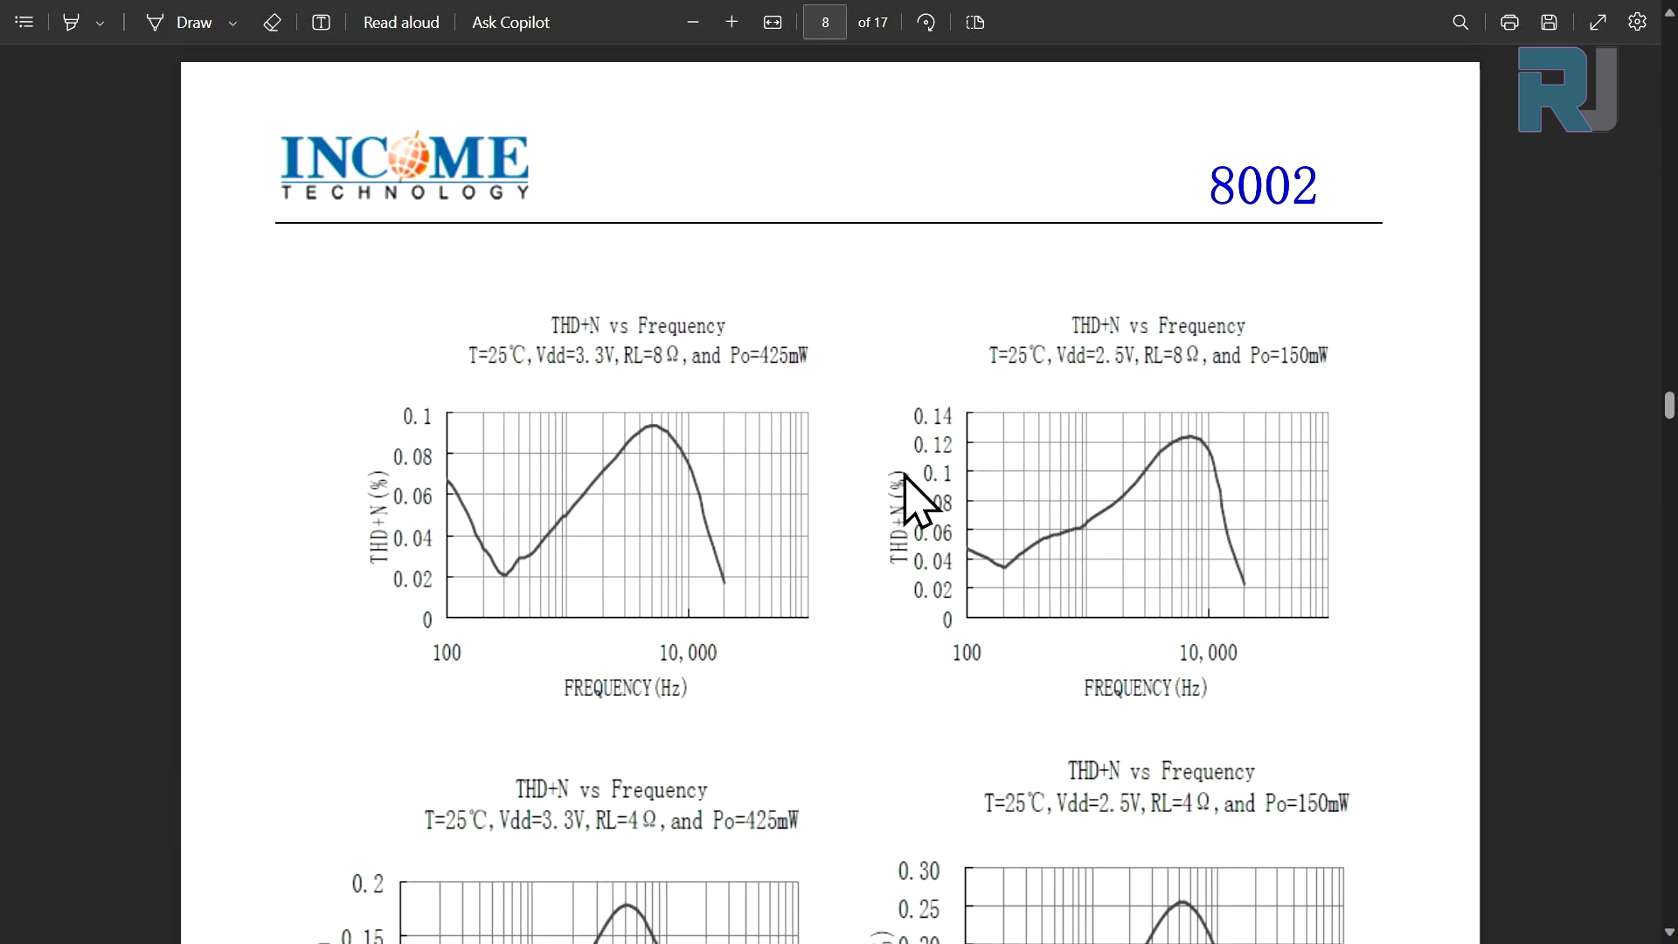
scroll(918, 487, down, 6)
scroll(918, 506, down, 6)
scroll(918, 500, down, 7)
scroll(918, 500, down, 1)
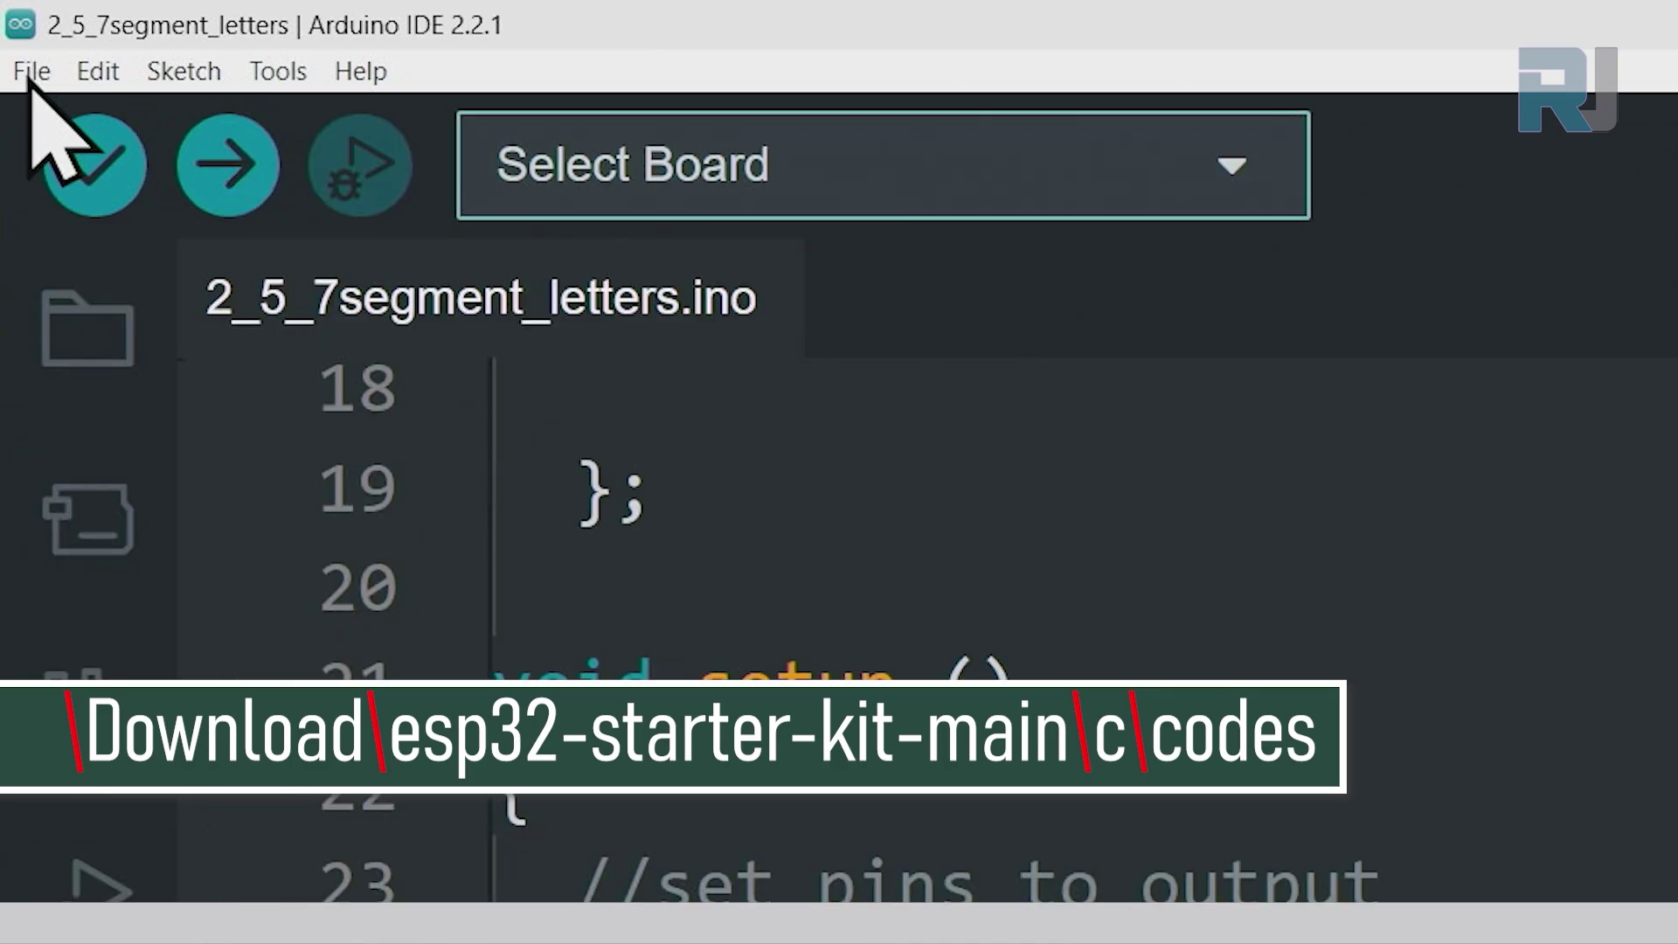
Open 7.3_bluetooth_audio_player.ino from esp32-starter-kit-main/c/codes and maximize its window
click(29, 73)
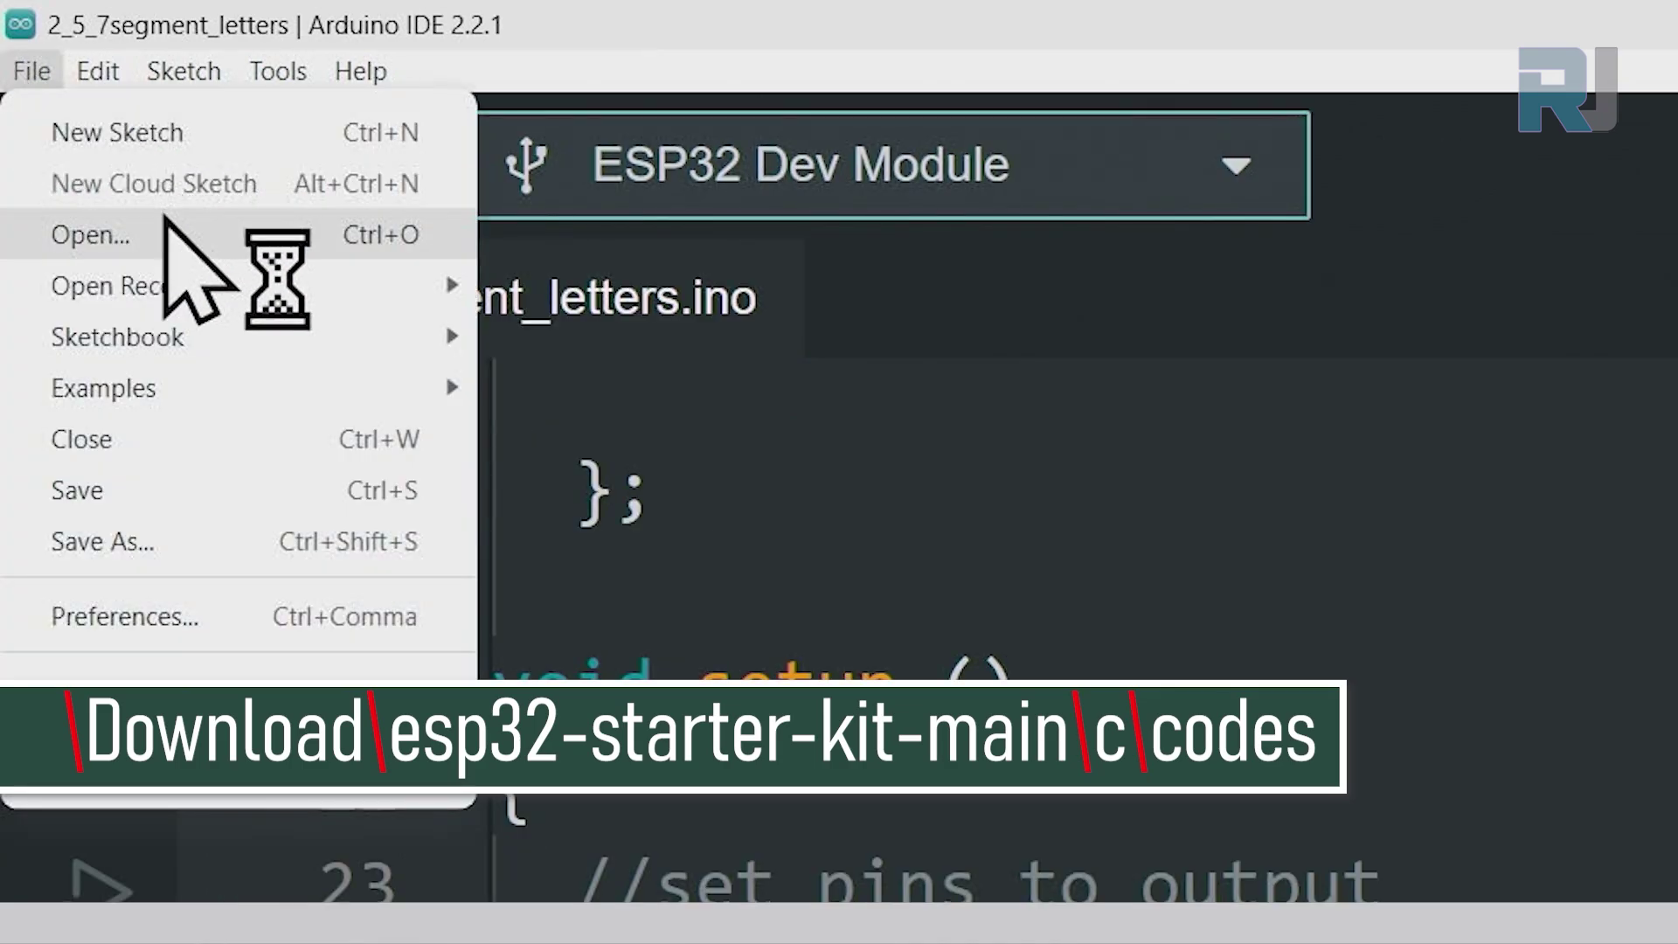
click(131, 238)
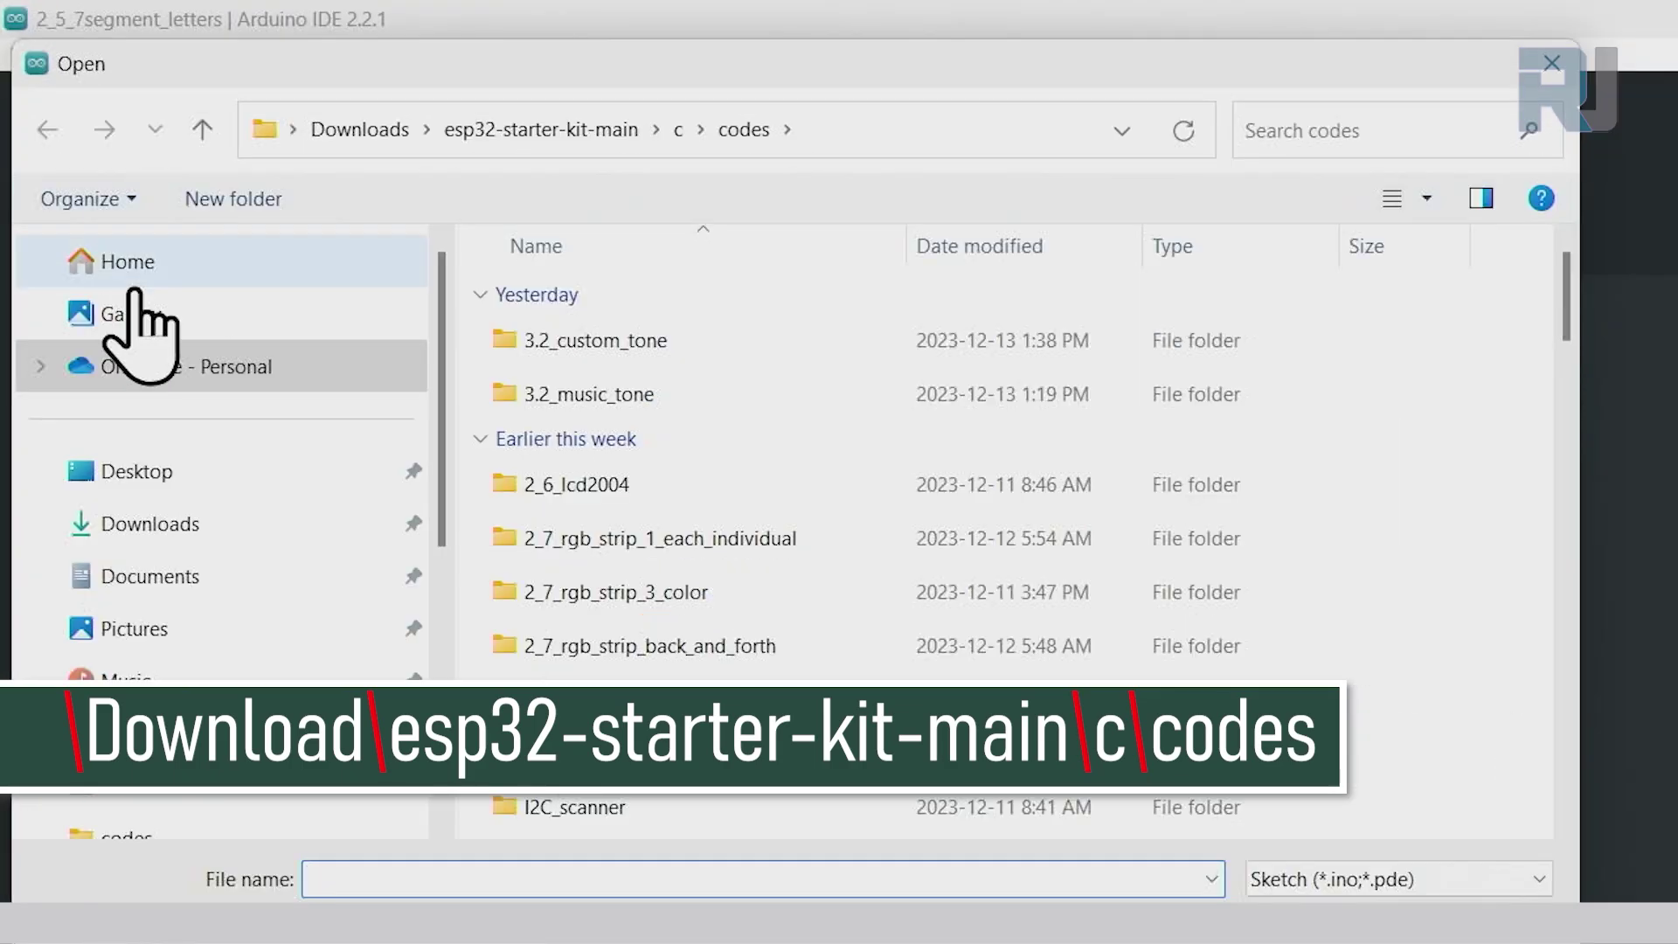
click(175, 531)
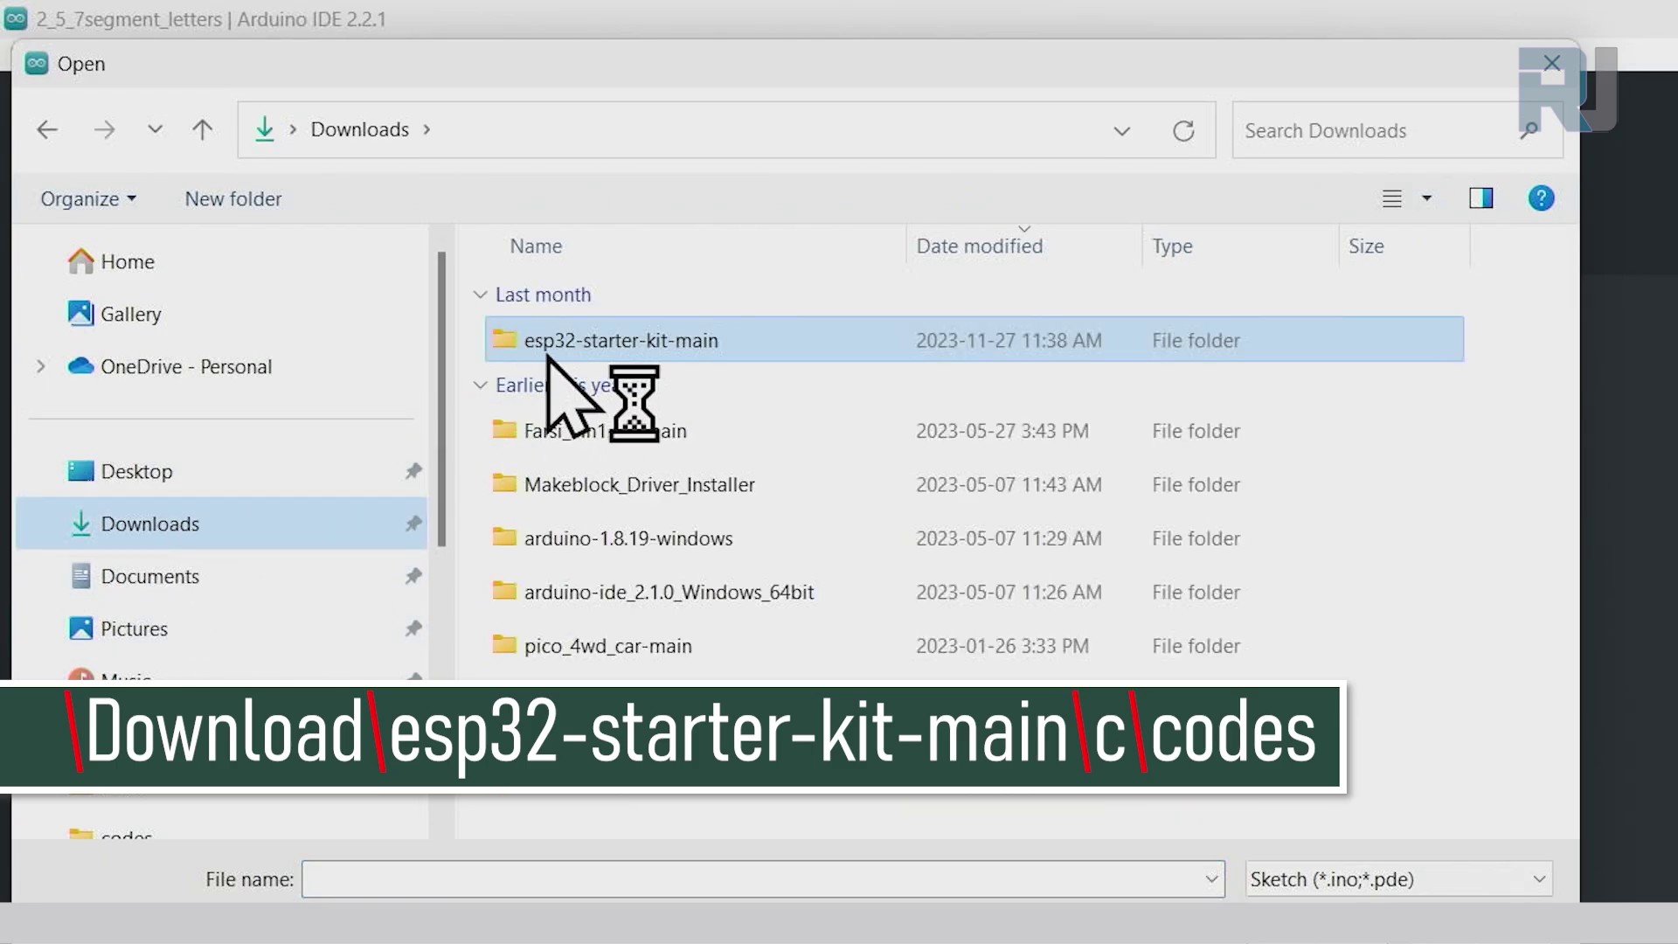
mouse_move(690, 345)
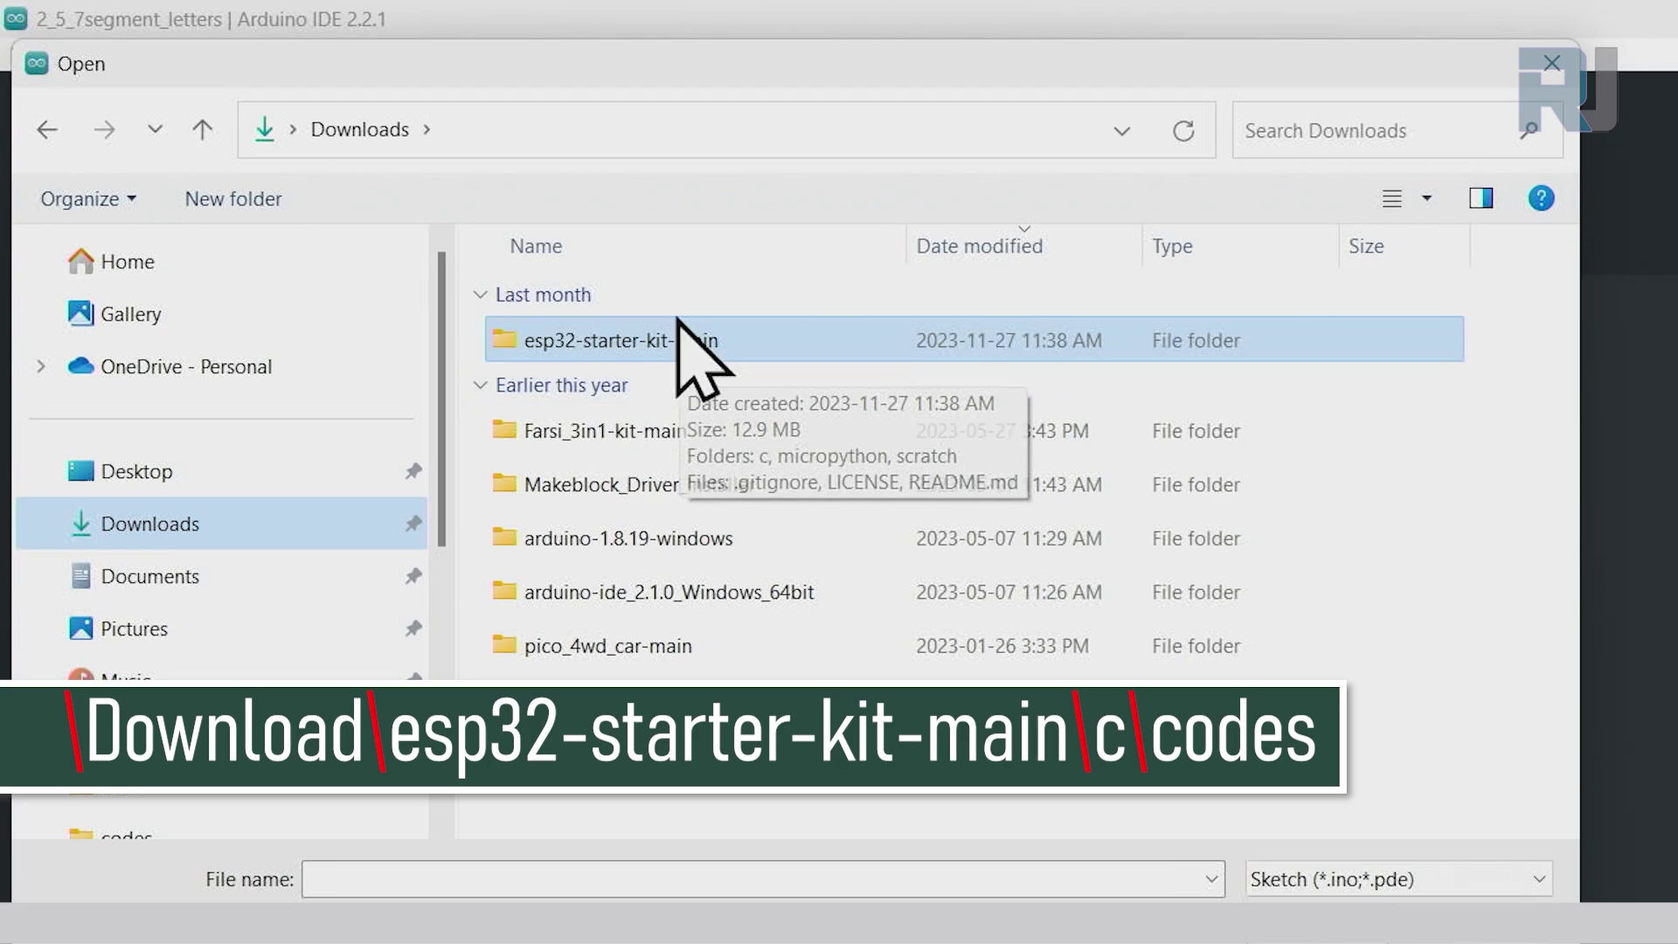
double_click(538, 381)
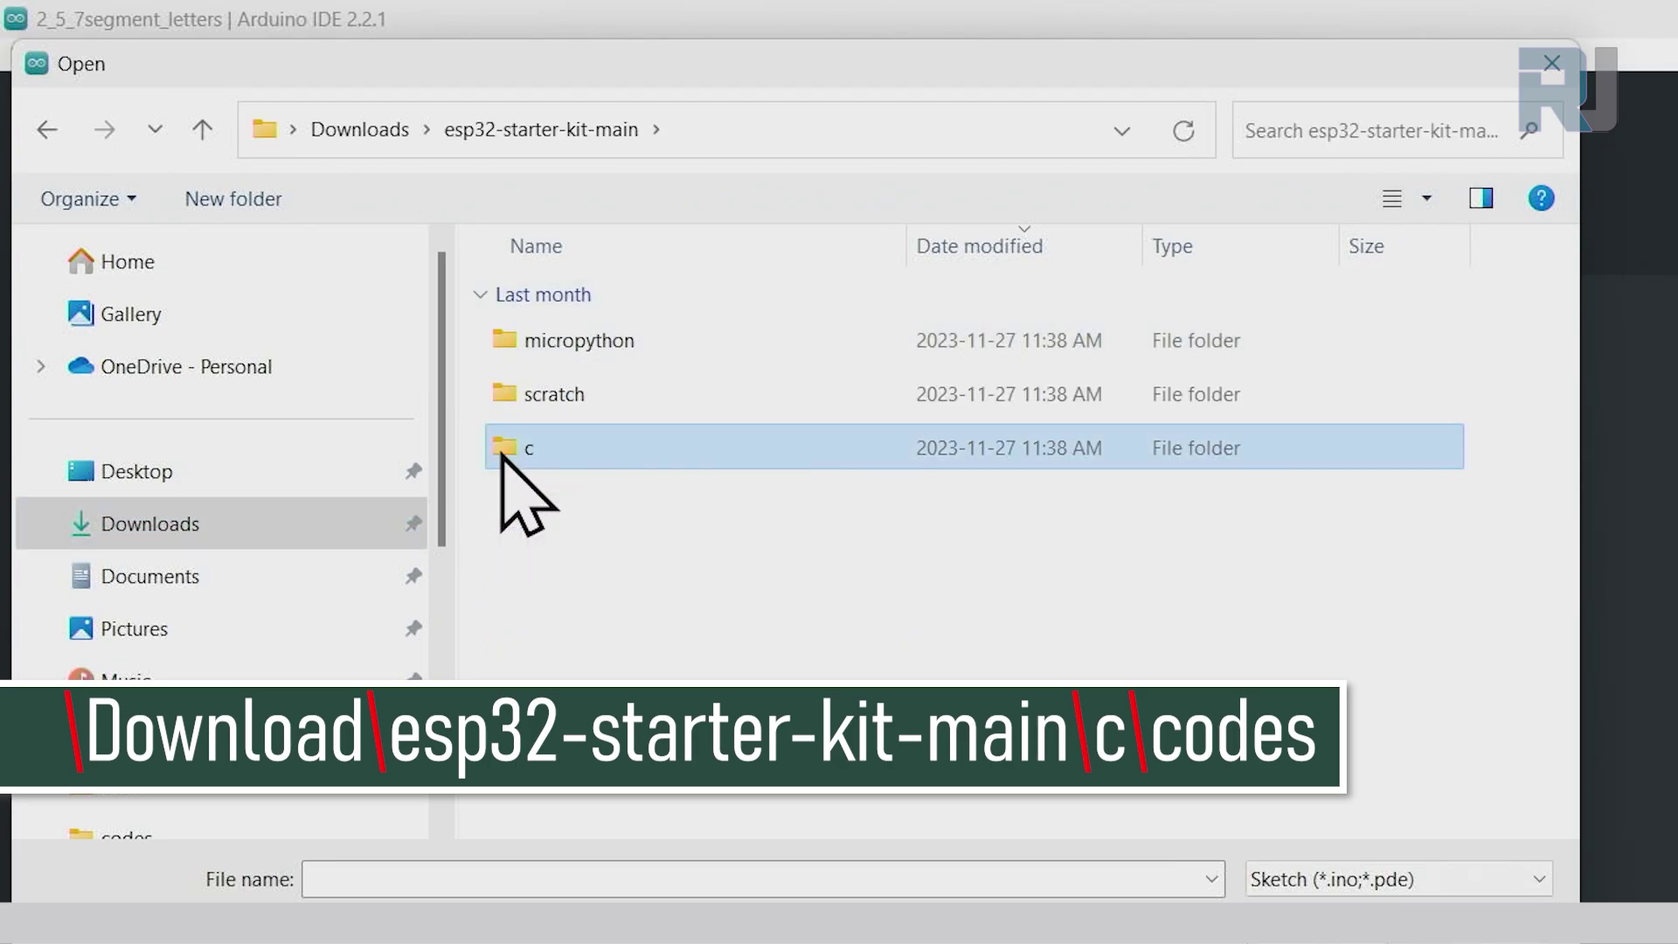
double_click(506, 457)
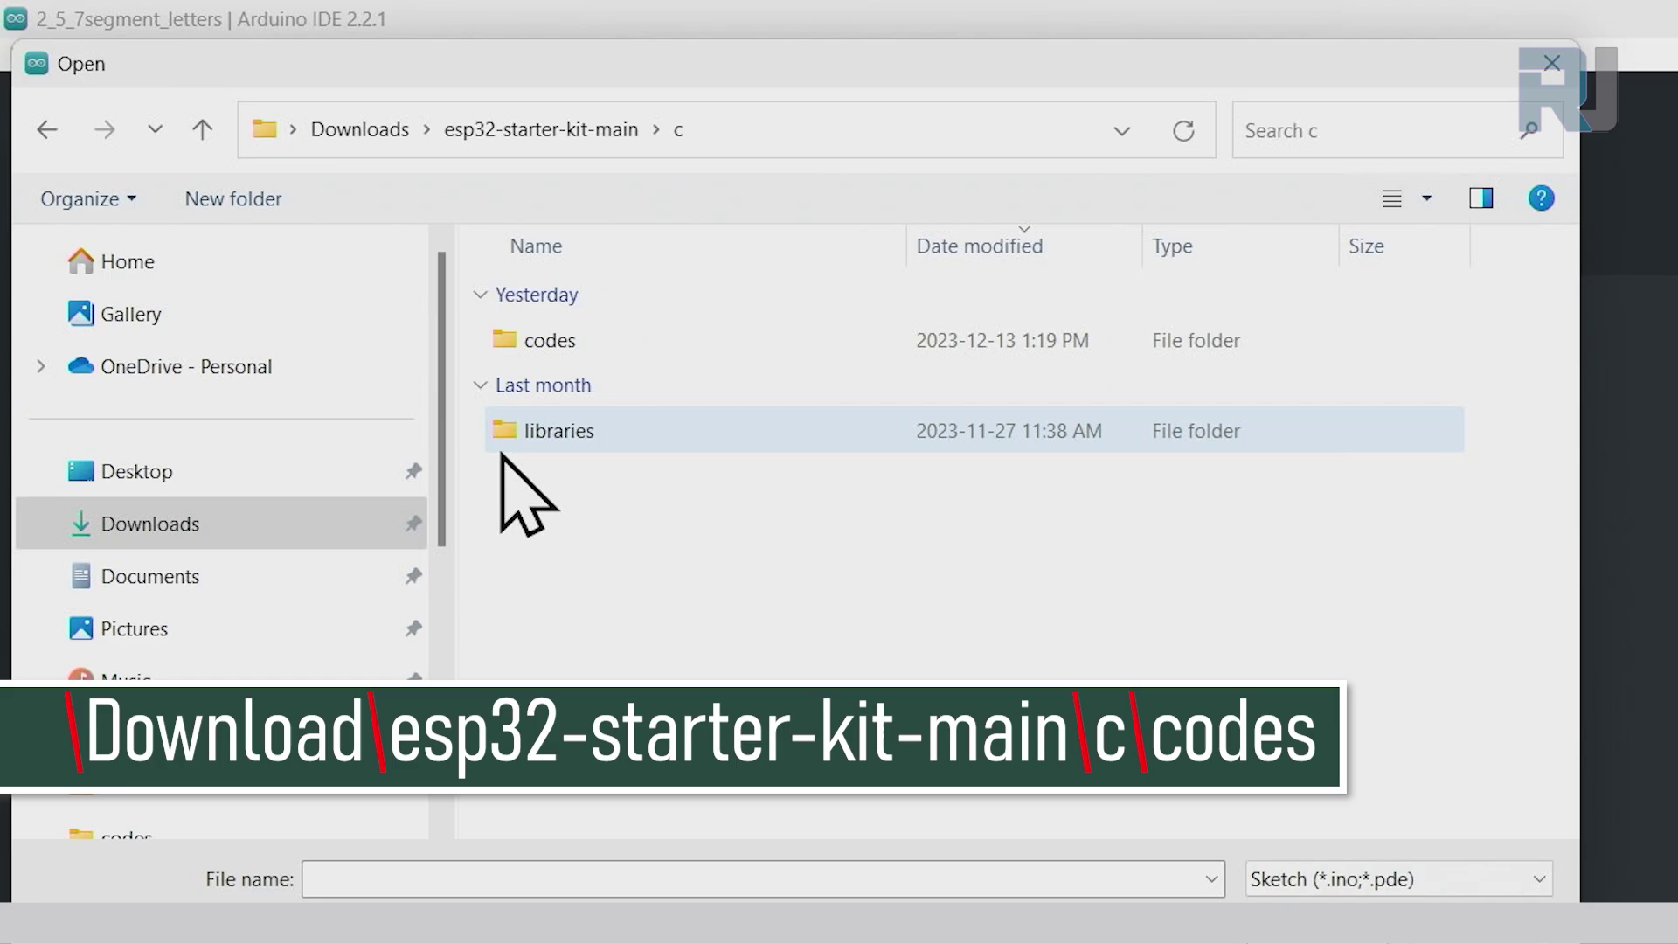
double_click(517, 360)
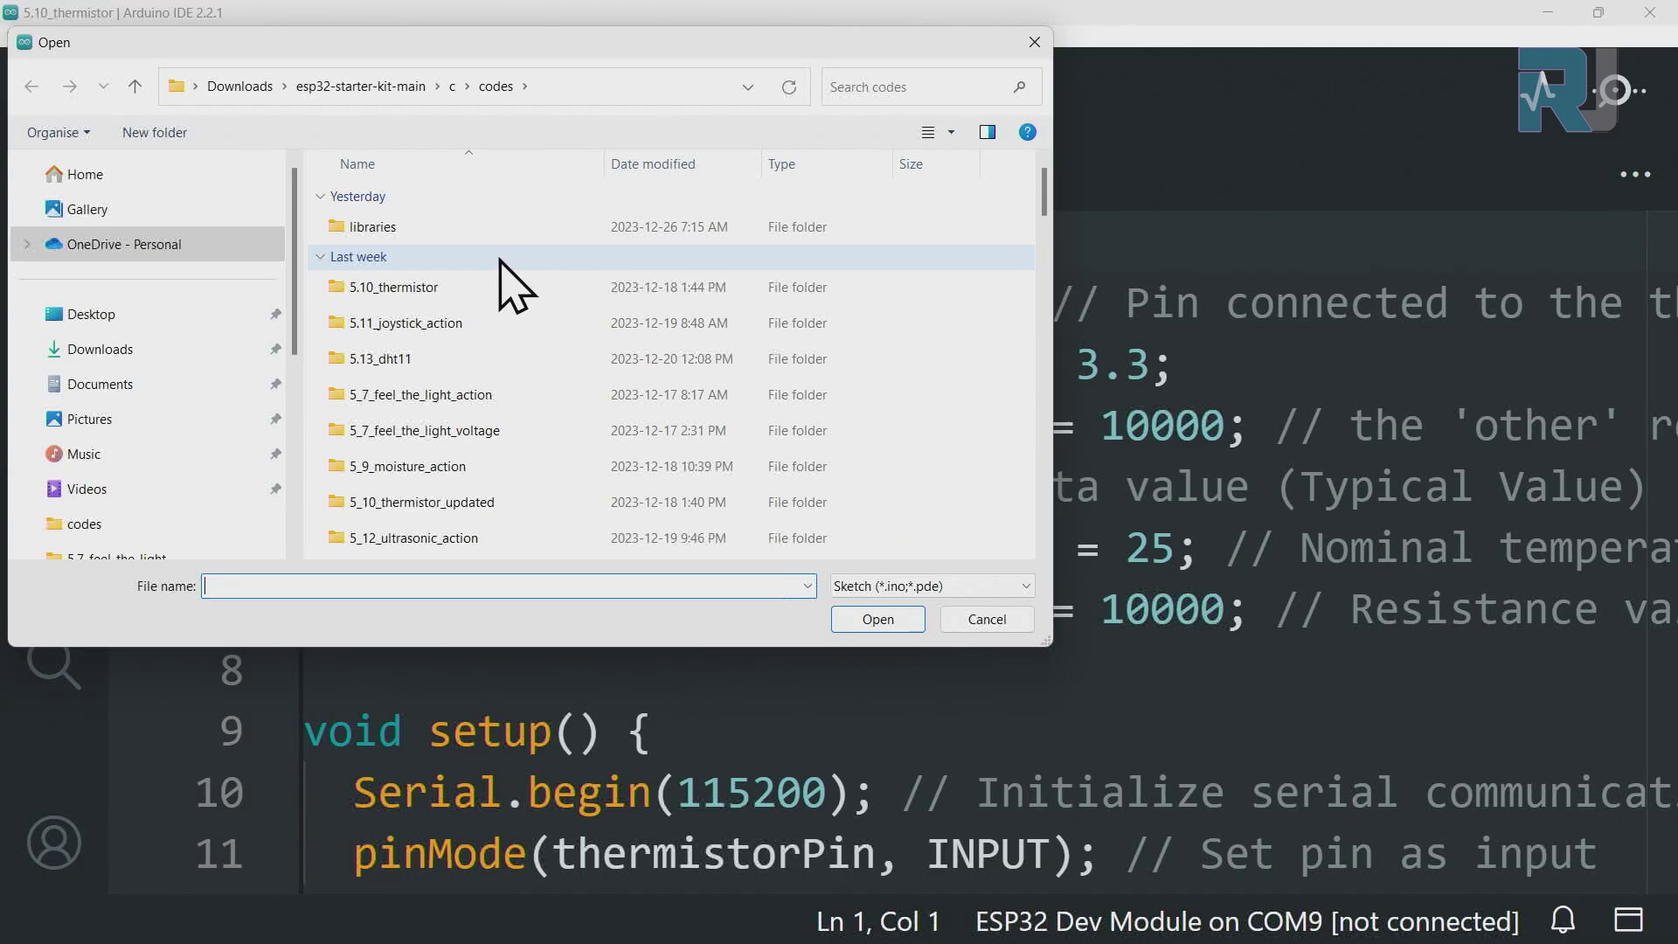
scroll(440, 400, down, 1)
scroll(440, 400, down, 2)
scroll(439, 401, down, 1)
scroll(440, 404, down, 2)
scroll(441, 406, down, 1)
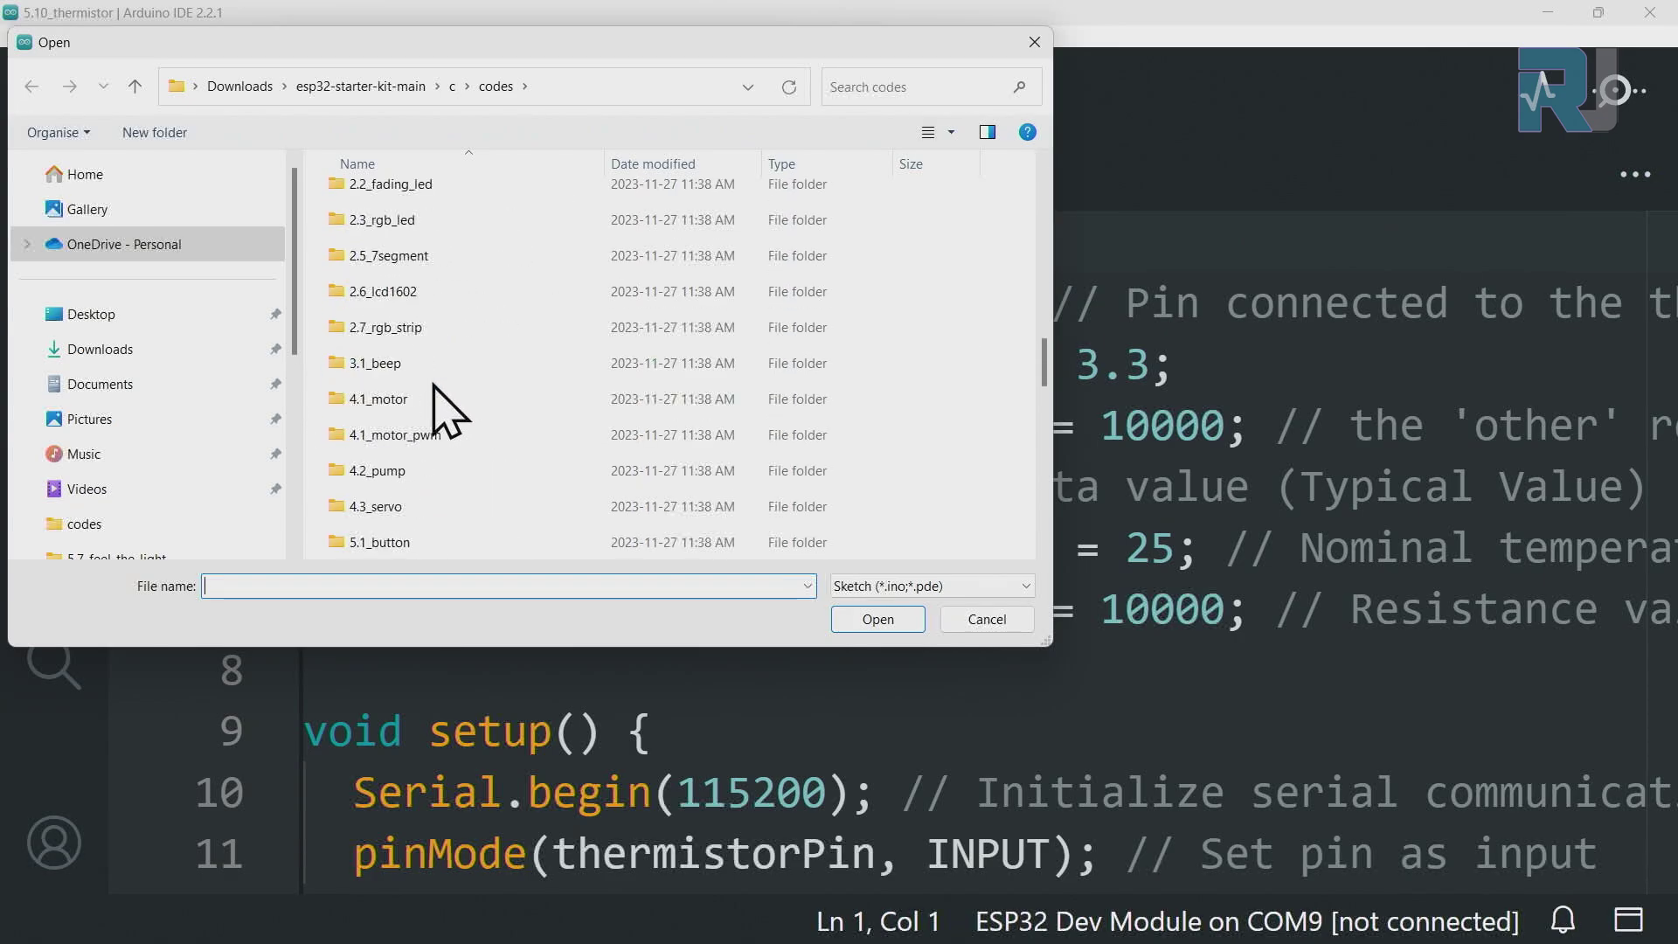
scroll(442, 407, down, 3)
scroll(445, 407, down, 3)
scroll(446, 400, down, 2)
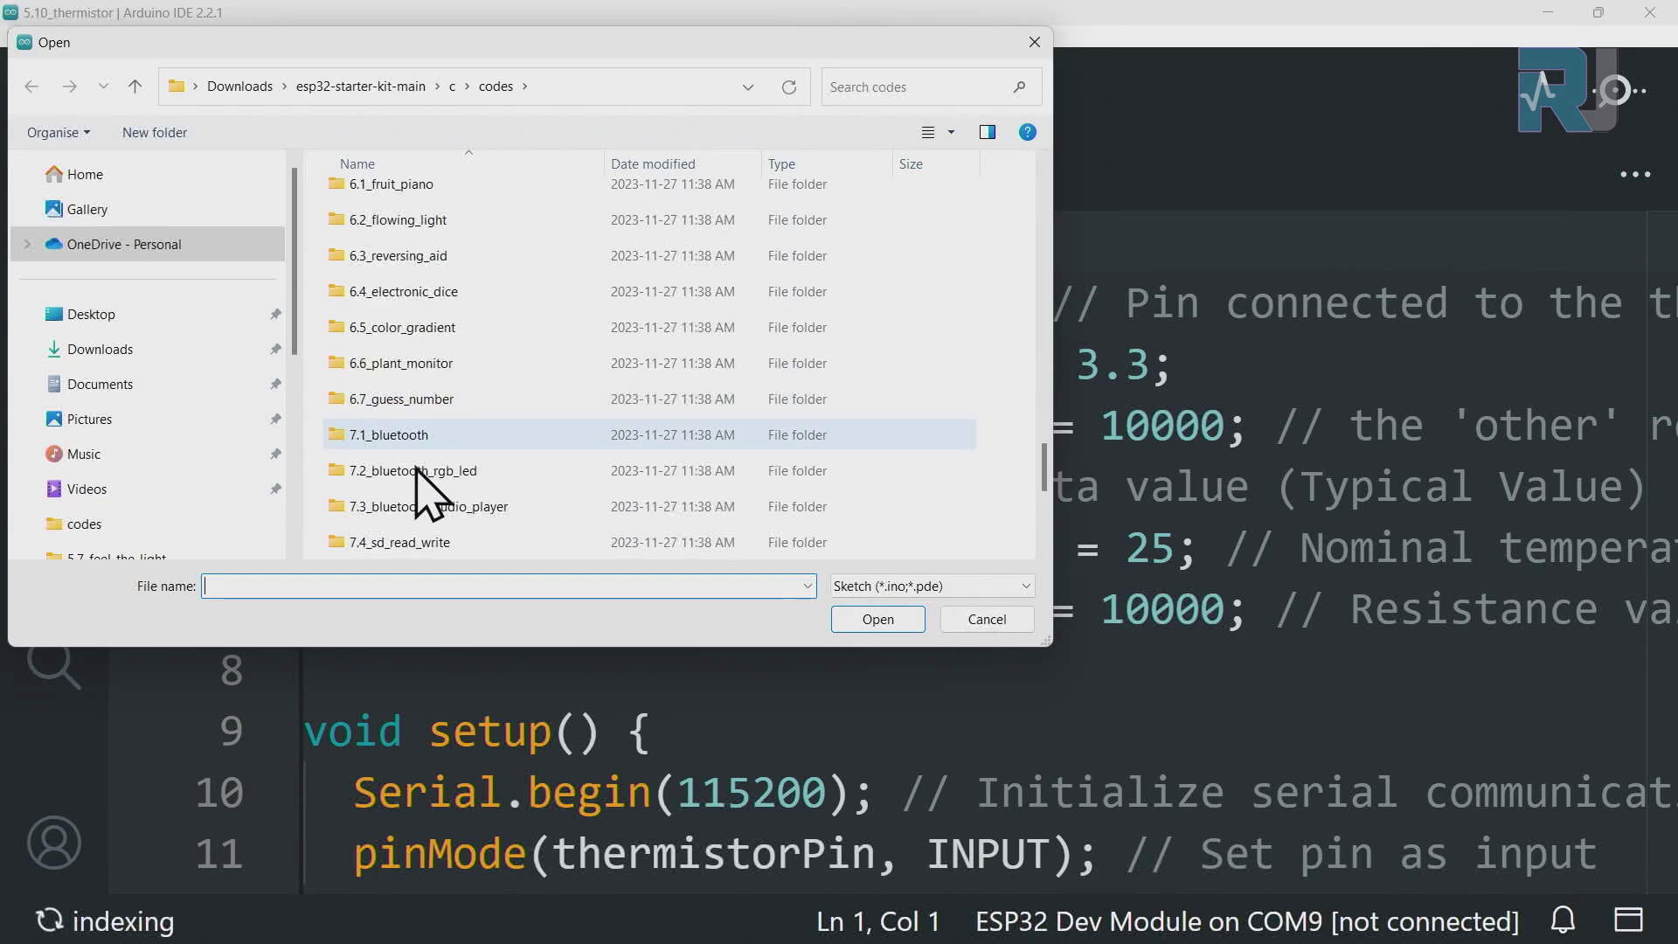
double_click(350, 512)
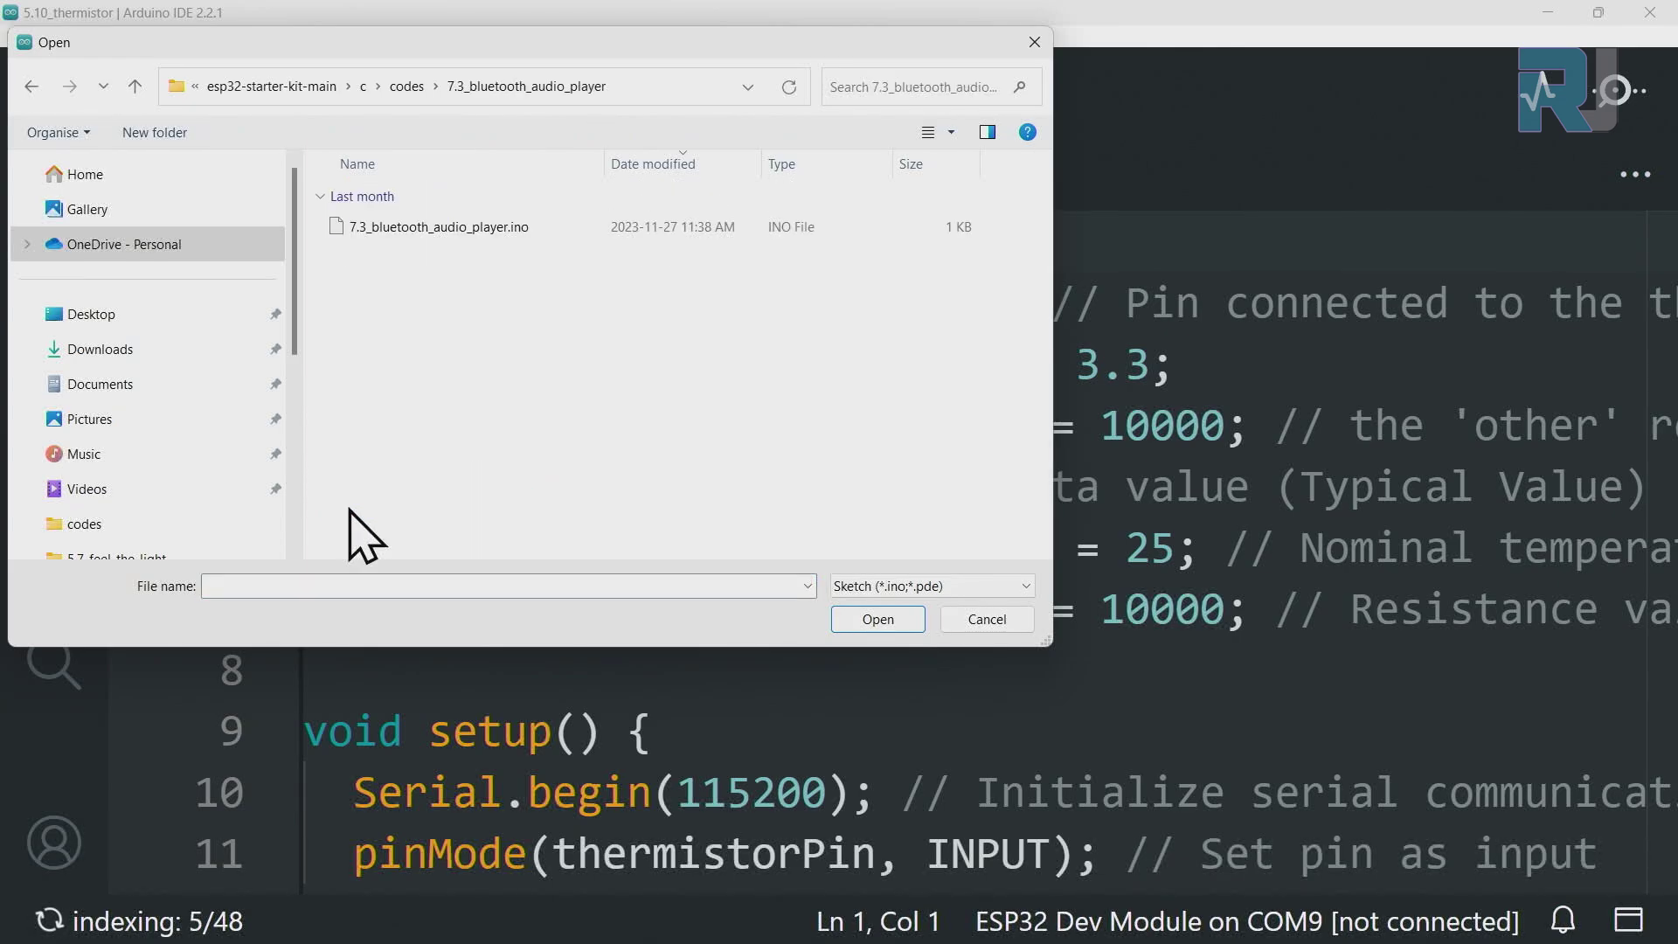
click(350, 229)
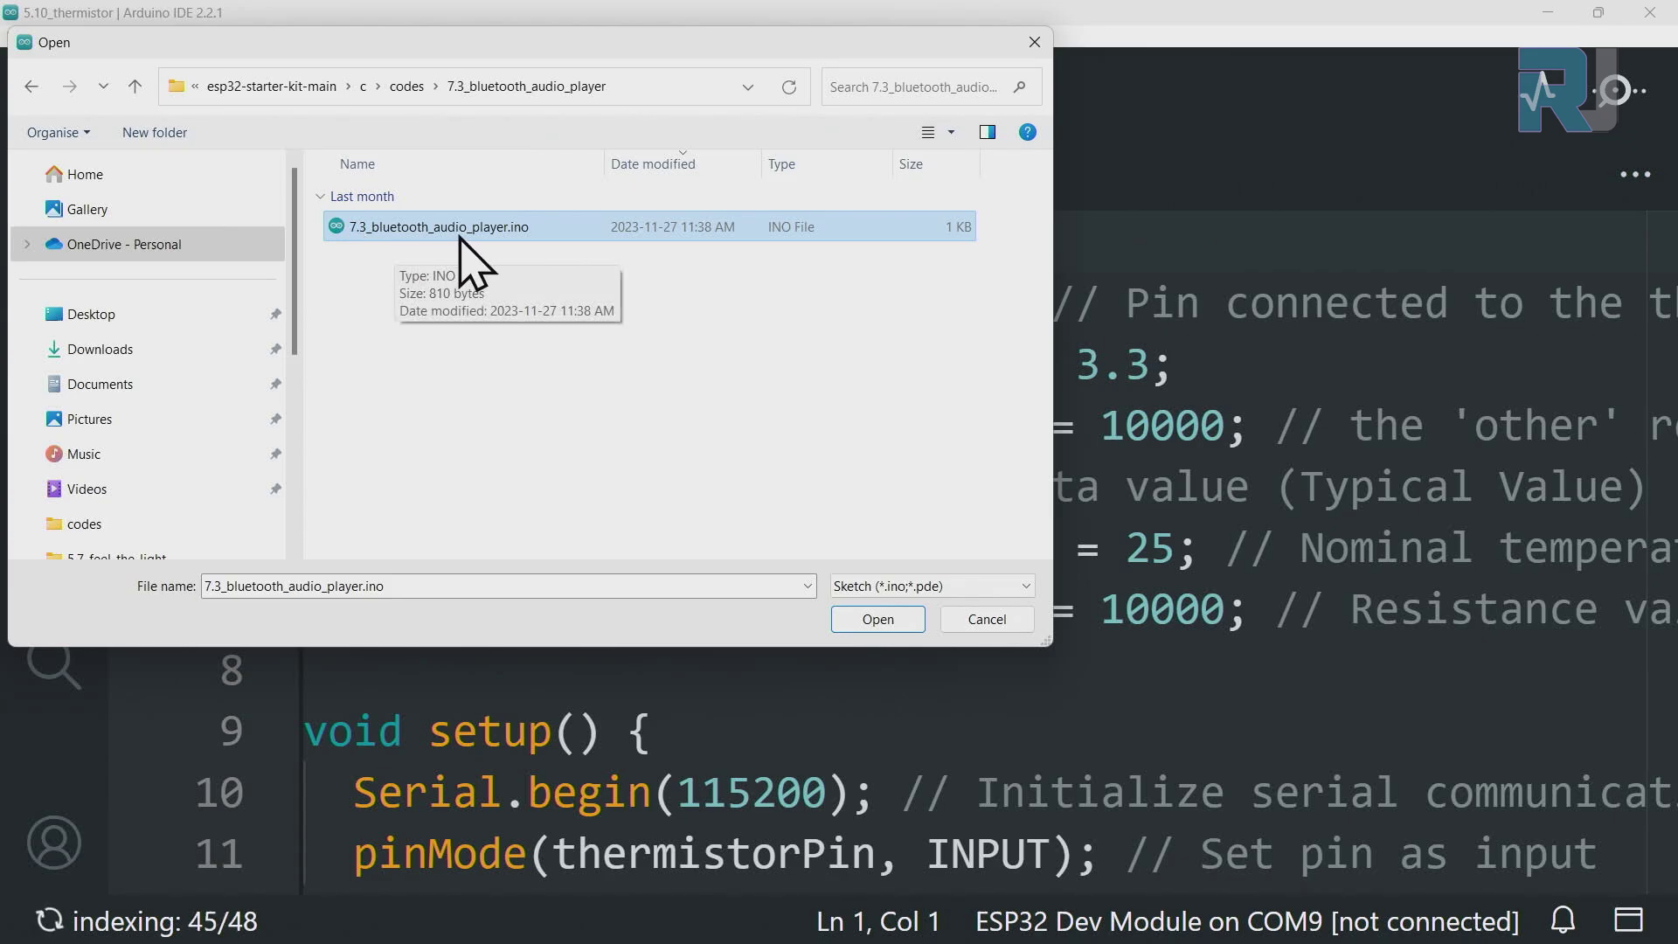
click(877, 619)
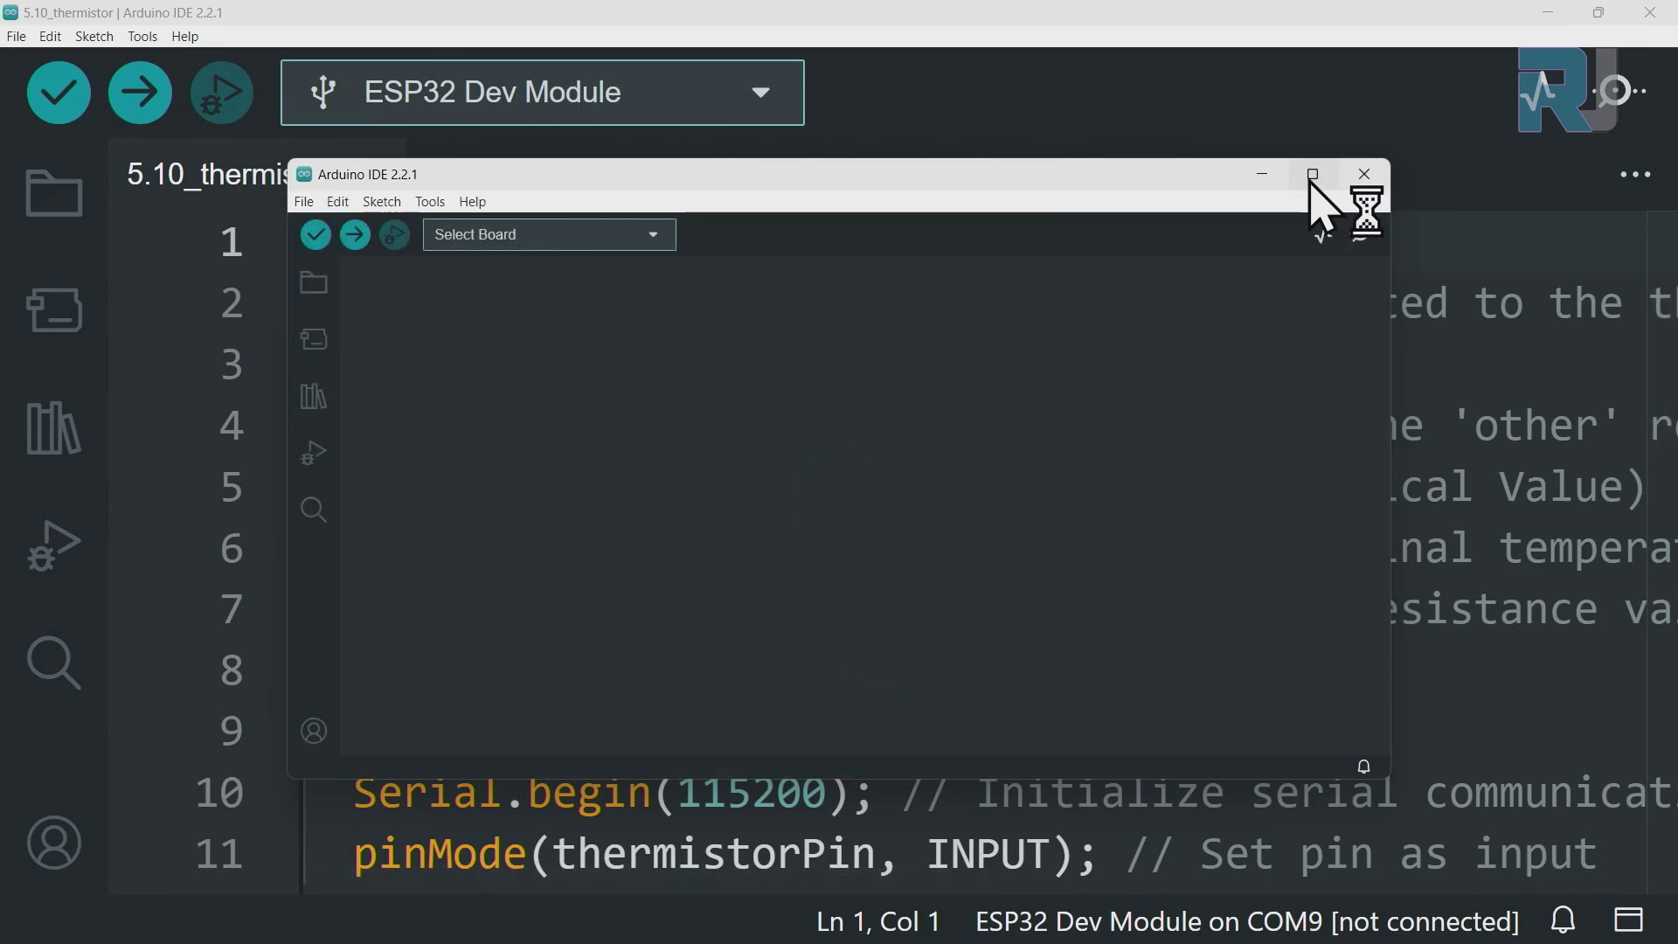
click(1311, 175)
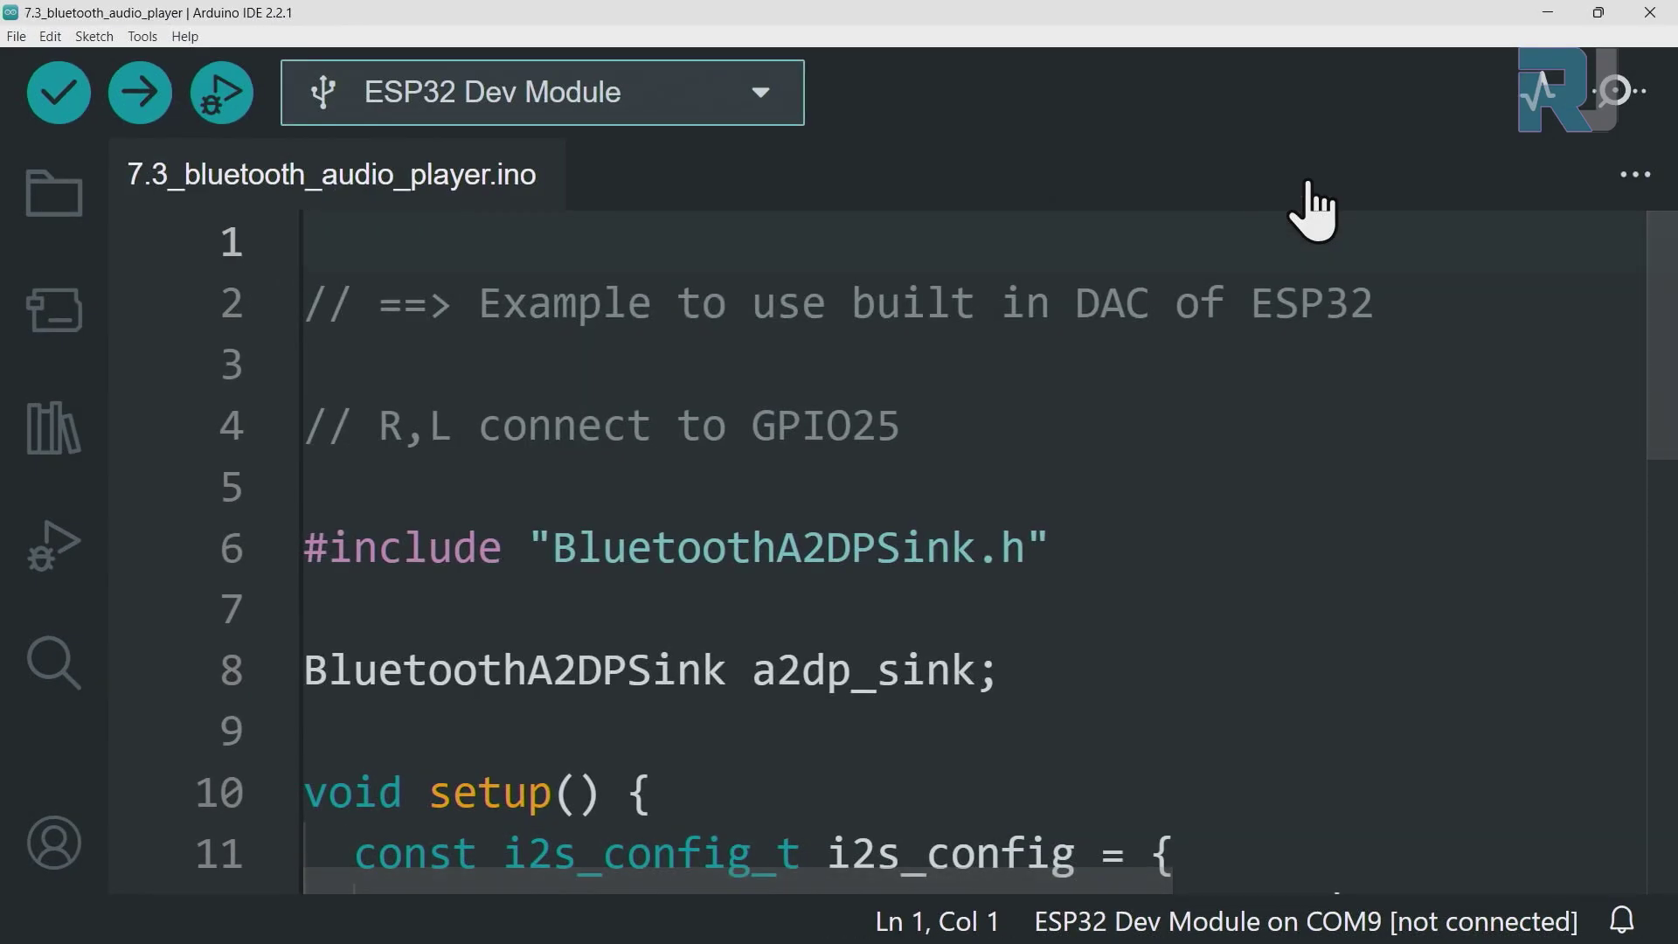
scroll(702, 454, down, 1)
Add ESP32-A2DP.zip from esp32-starter-kit-main/c/libraries as a ZIP library
click(702, 455)
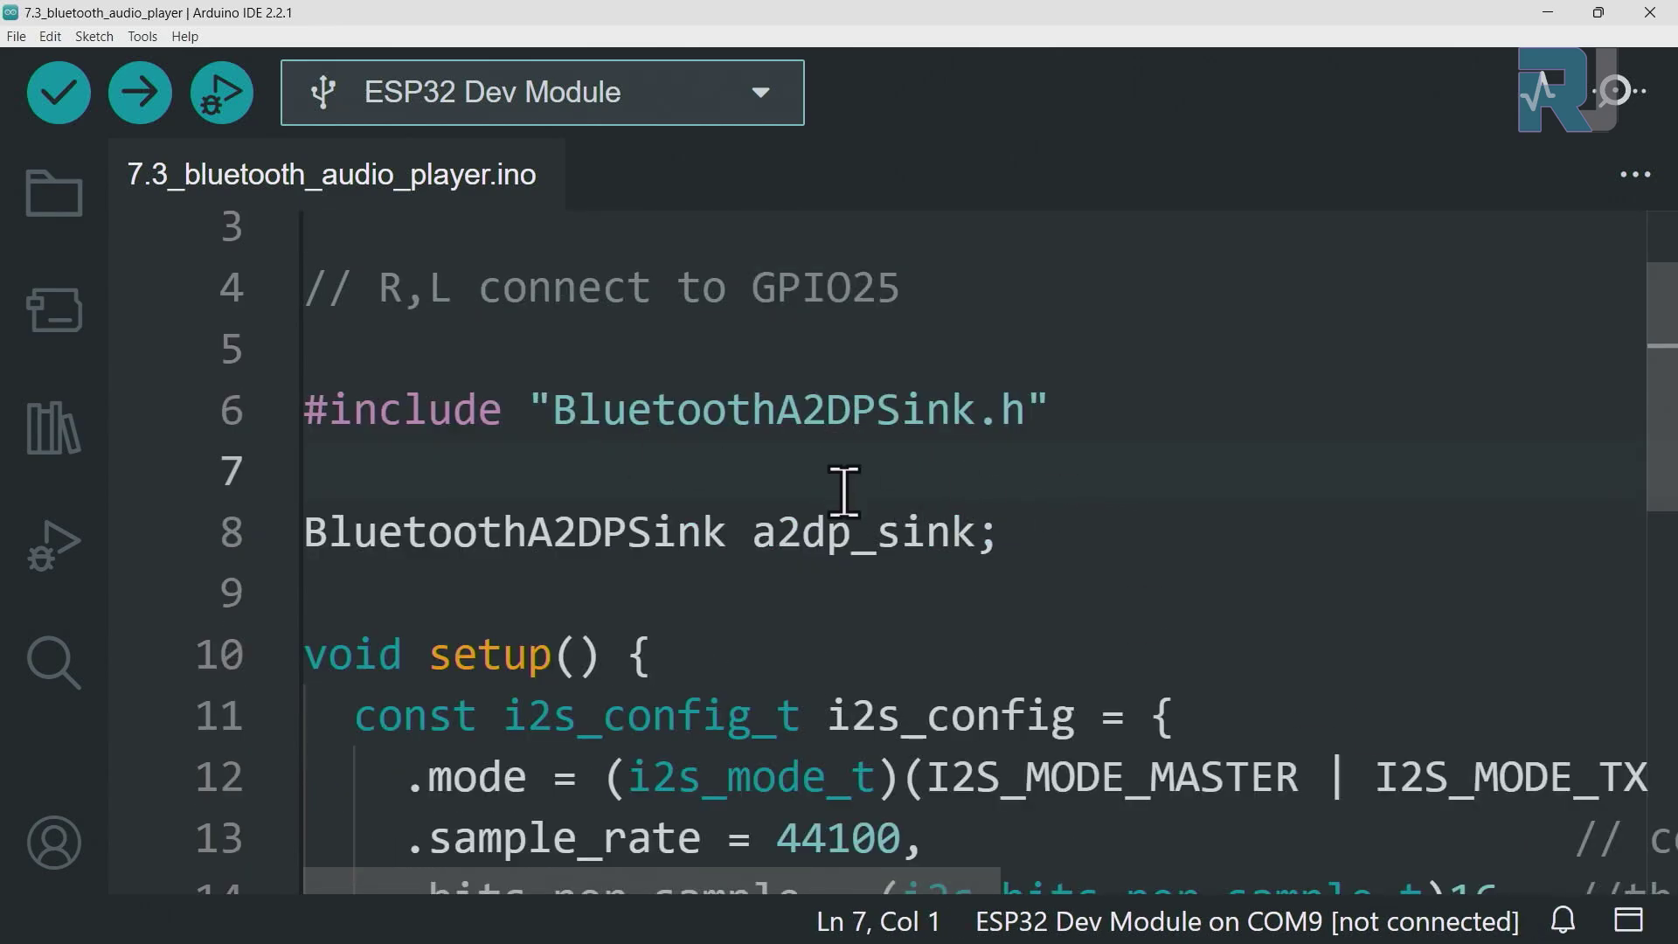
drag(778, 410, 860, 409)
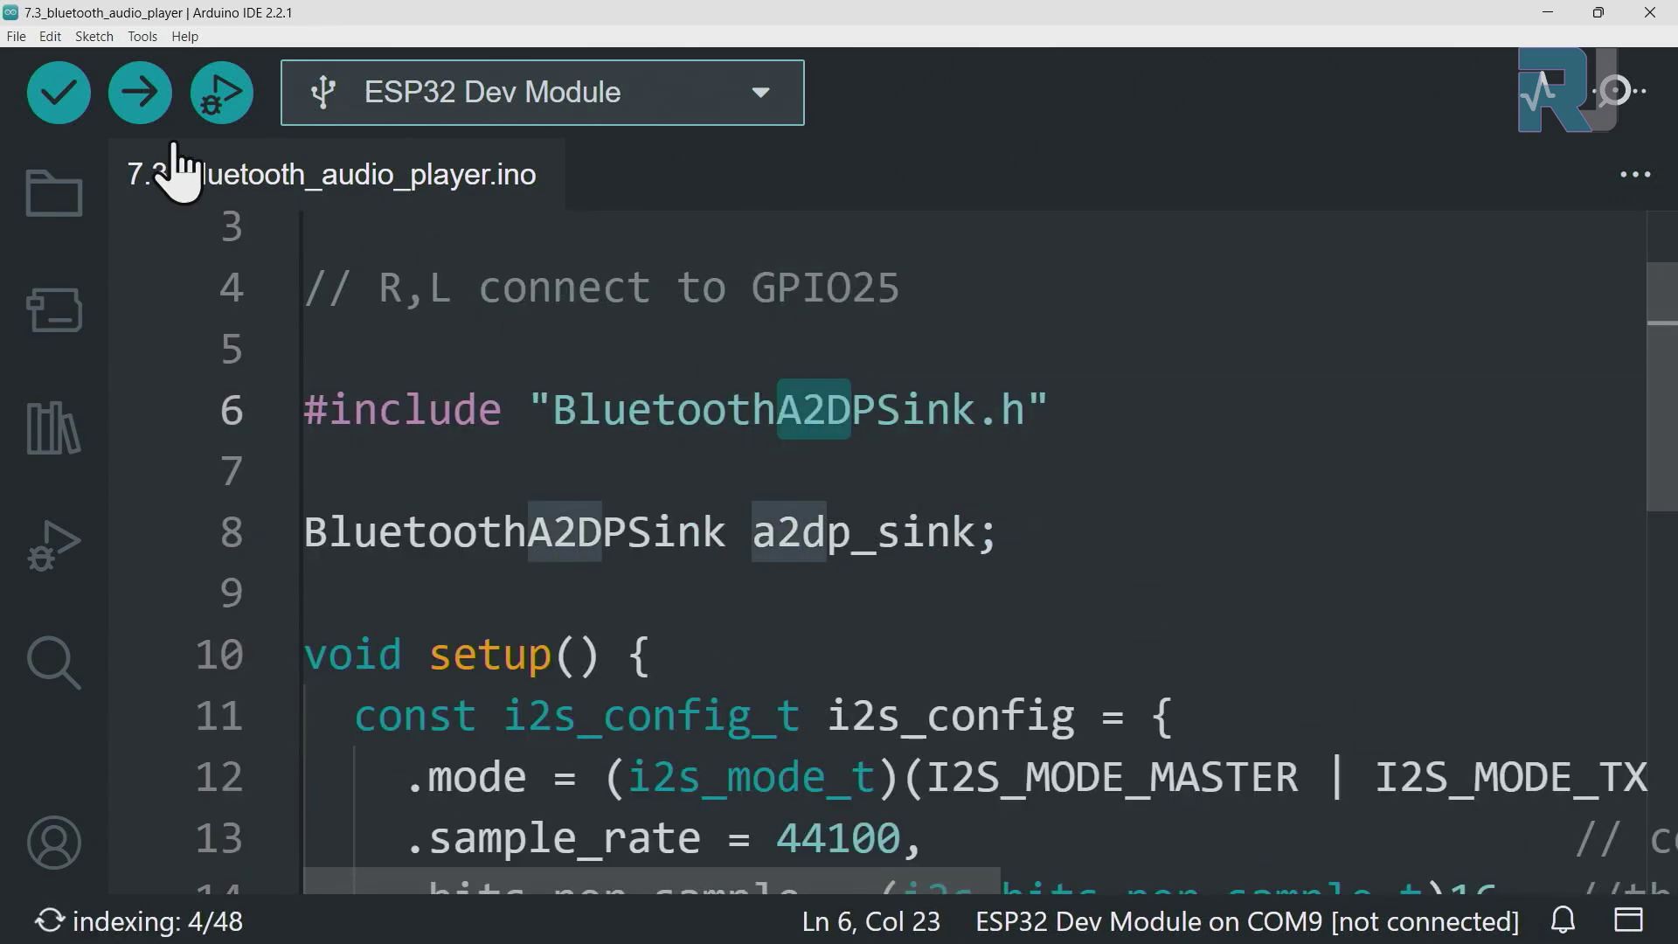
click(93, 37)
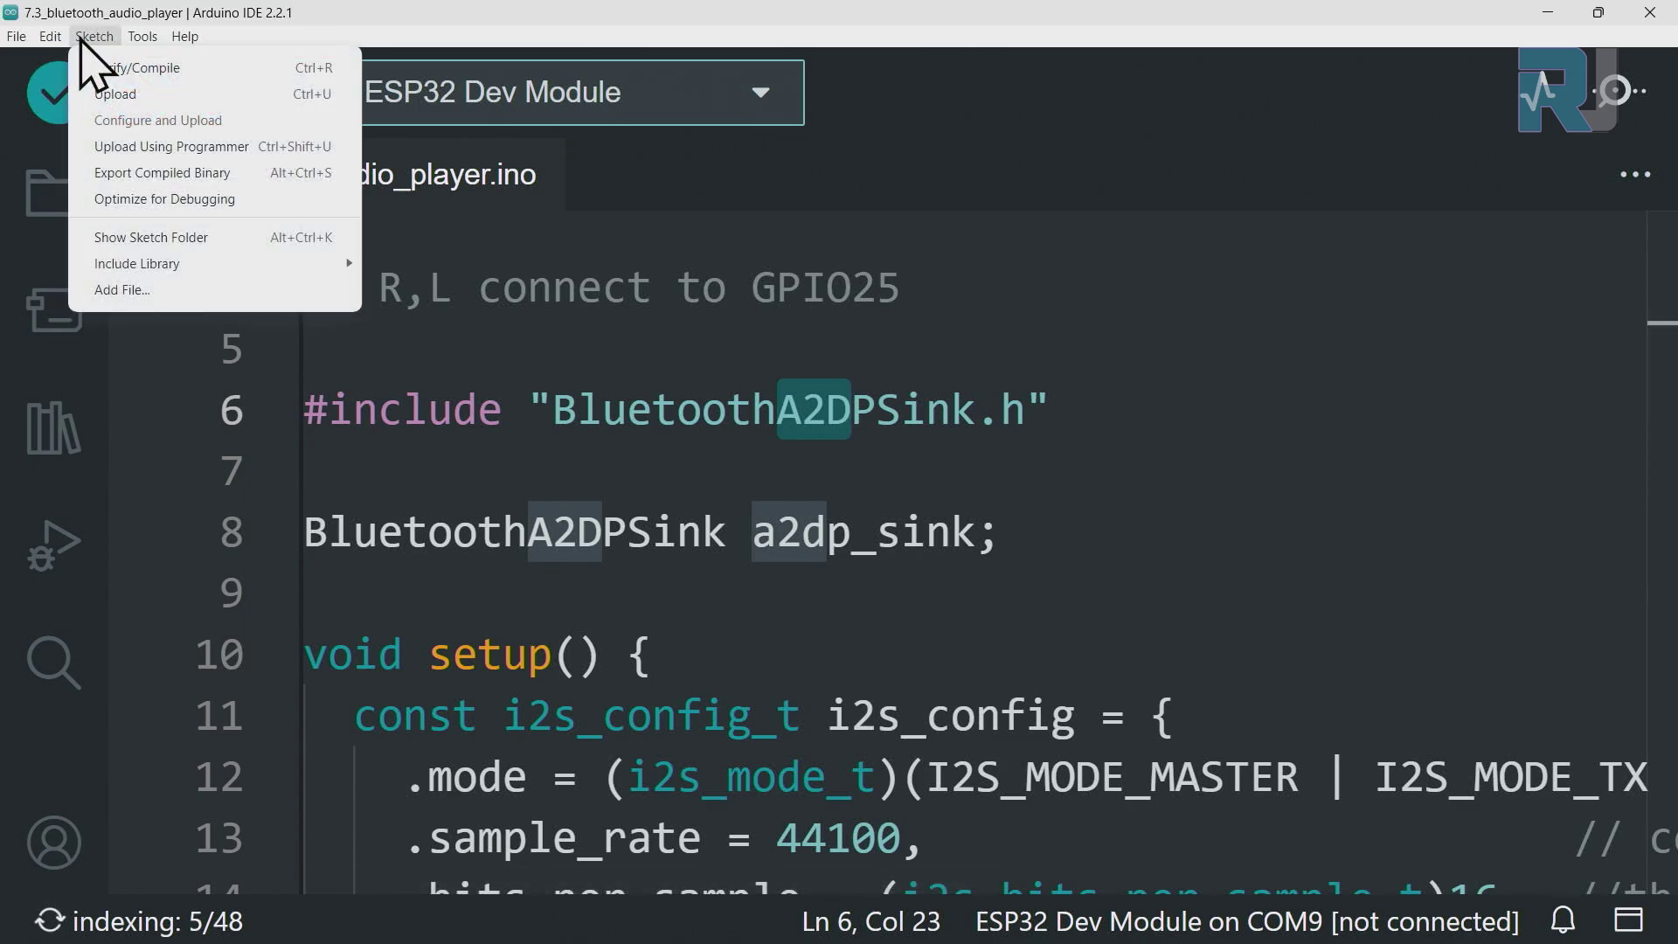
mouse_move(137, 263)
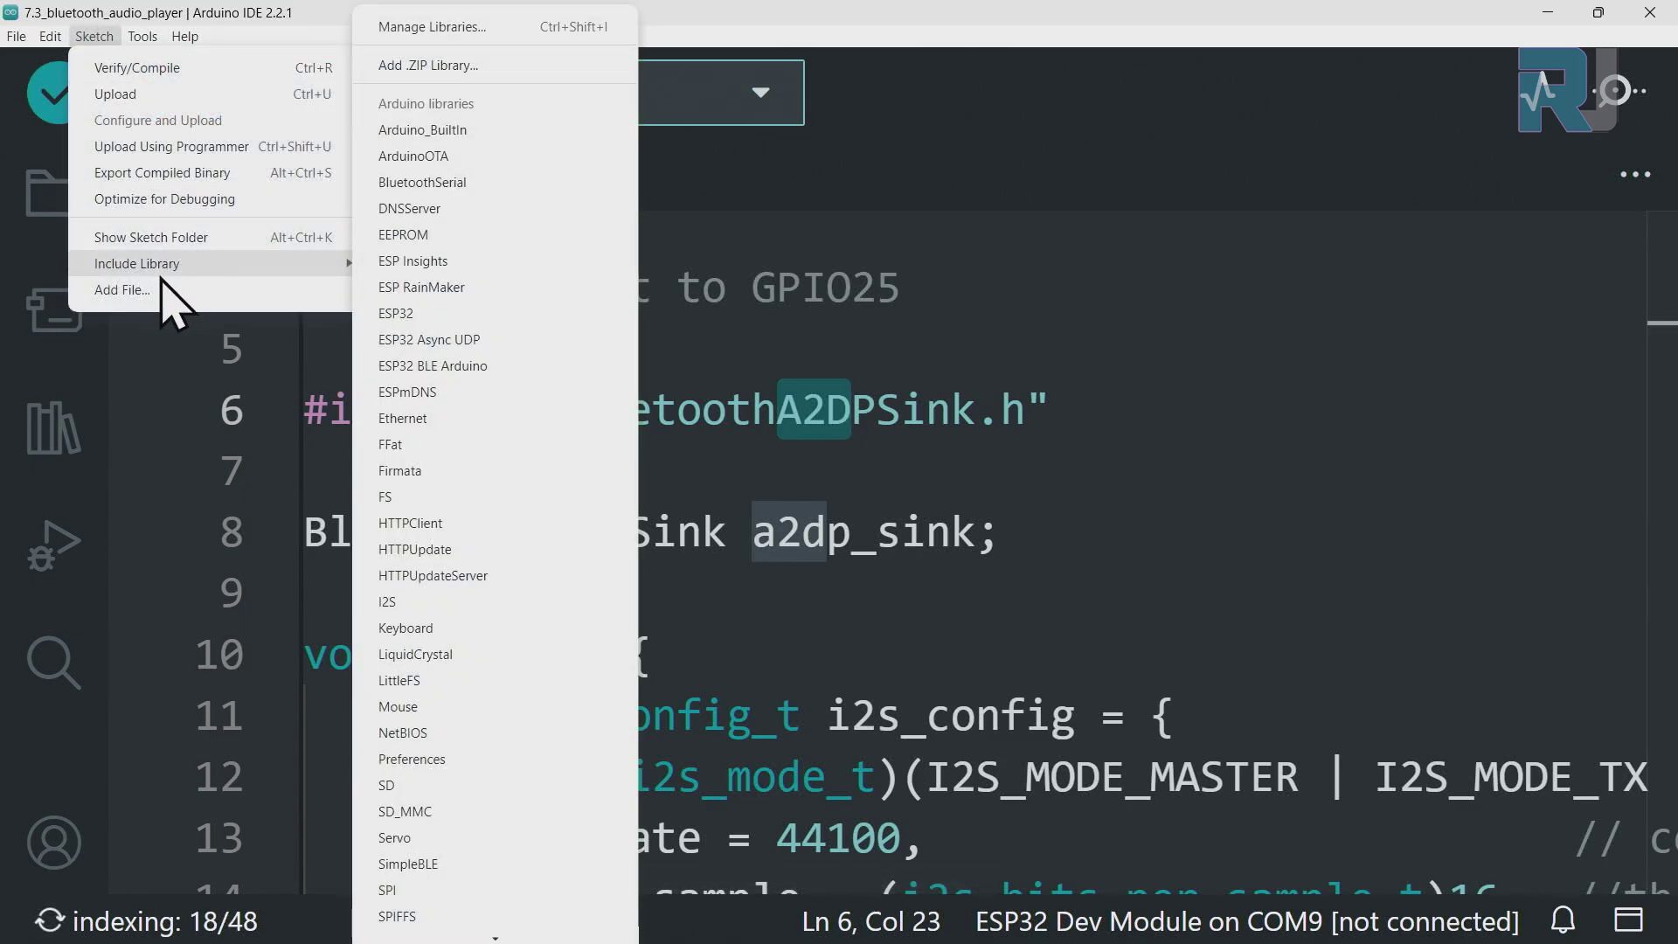
click(431, 72)
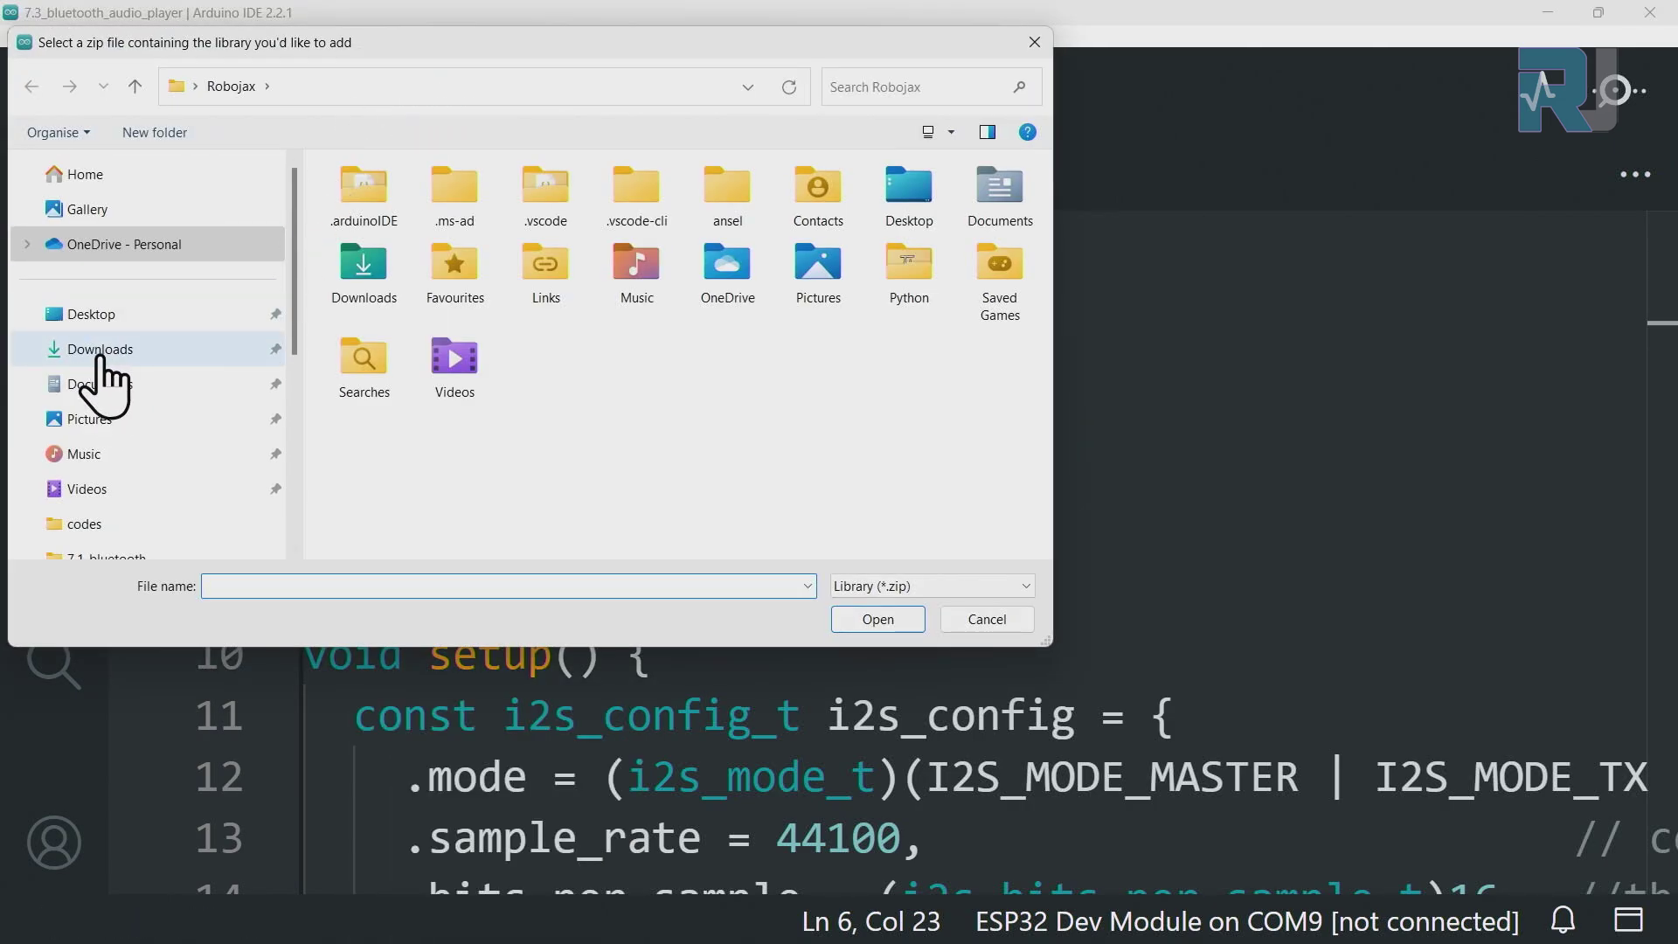
click(102, 385)
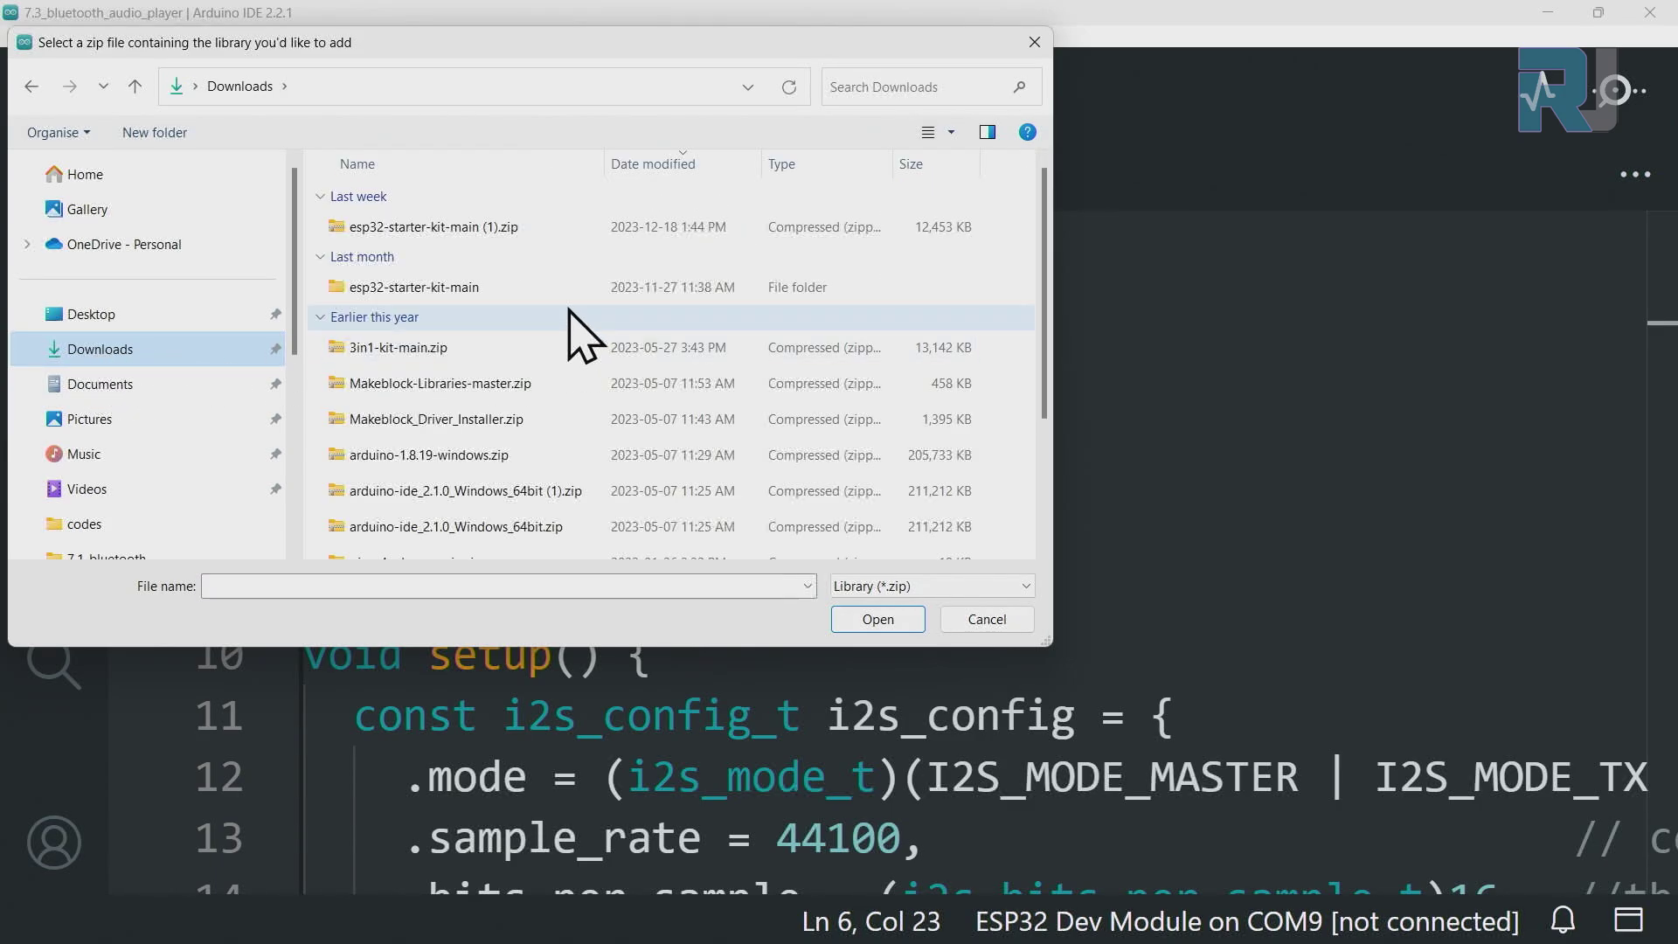
double_click(417, 294)
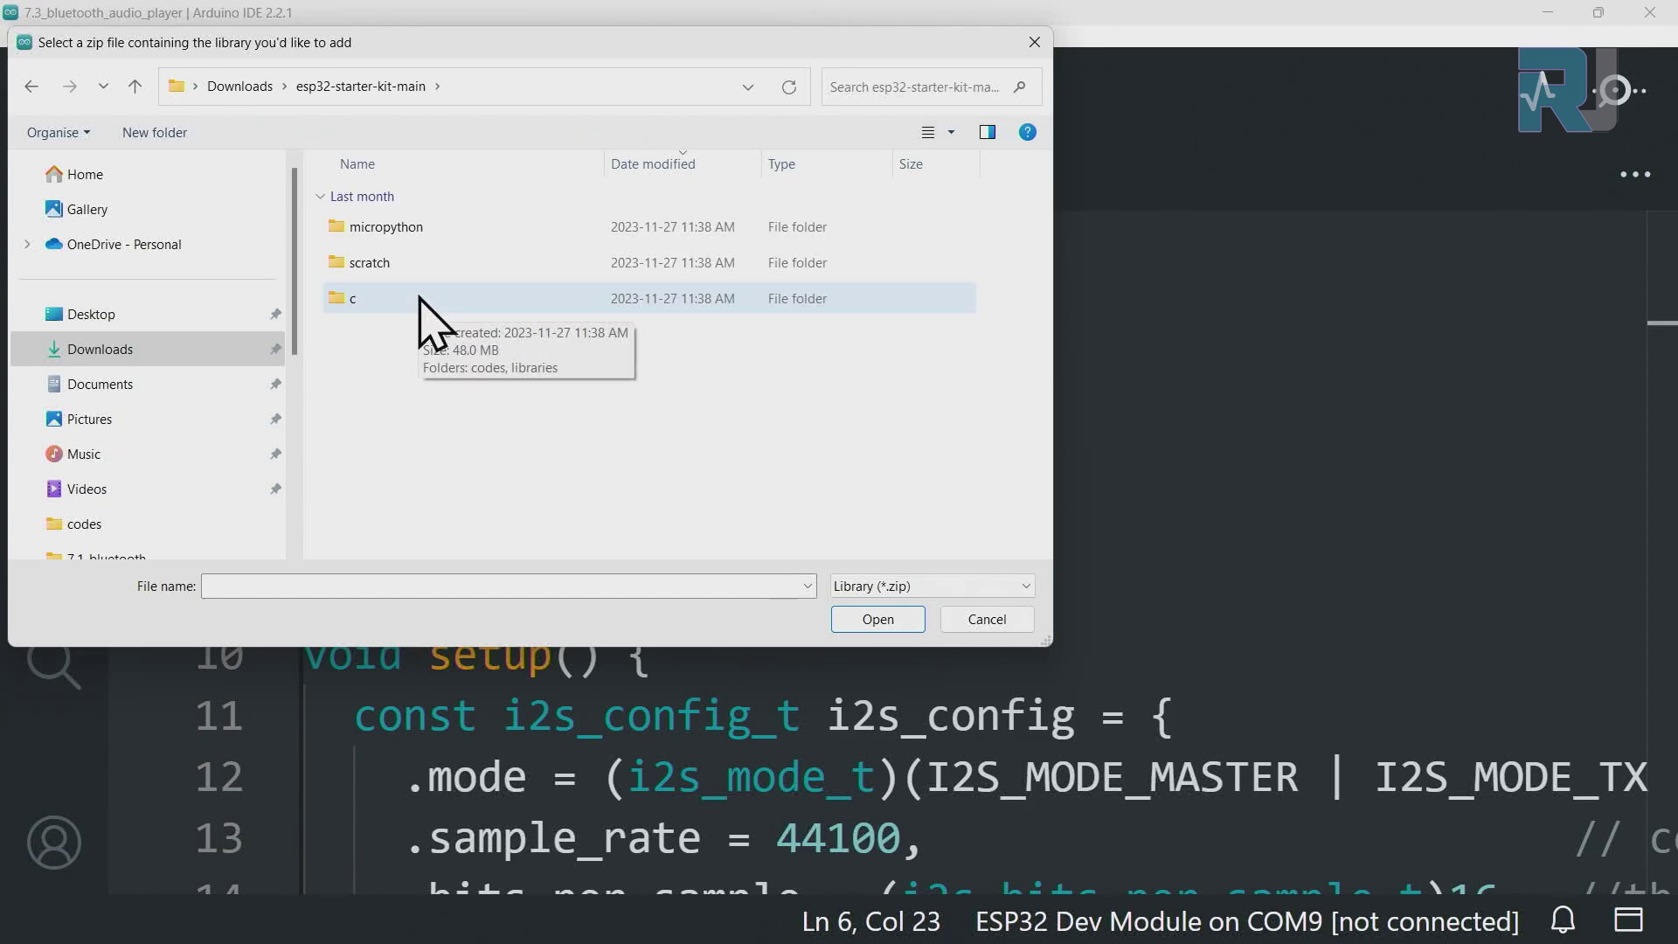
double_click(341, 299)
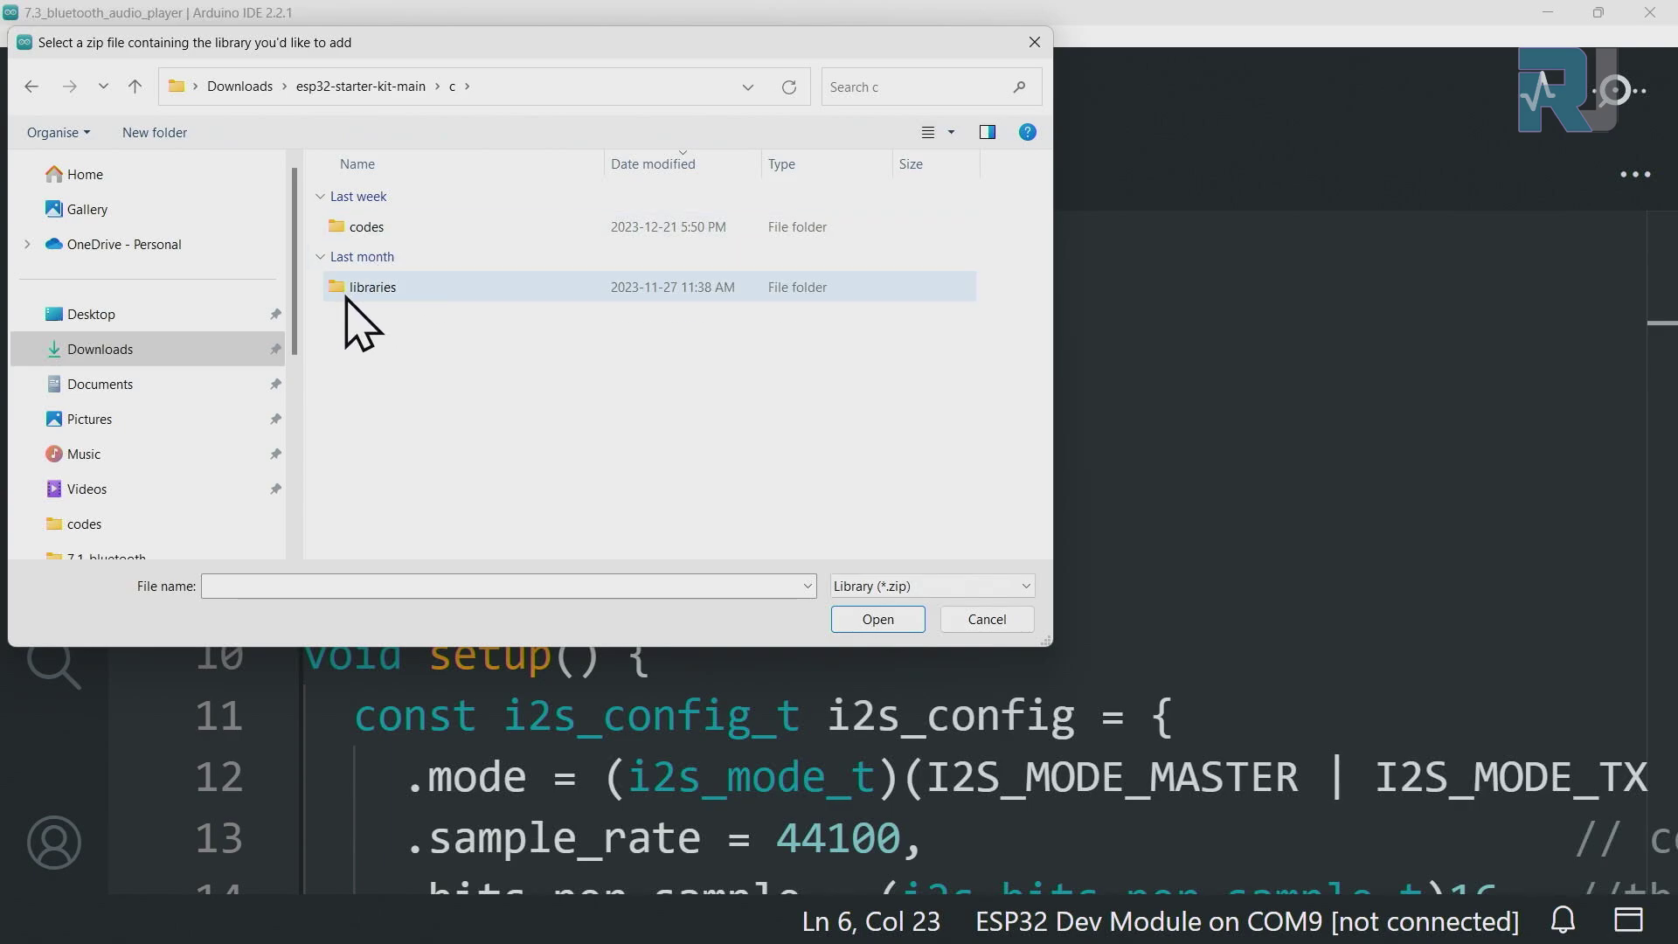
double_click(349, 294)
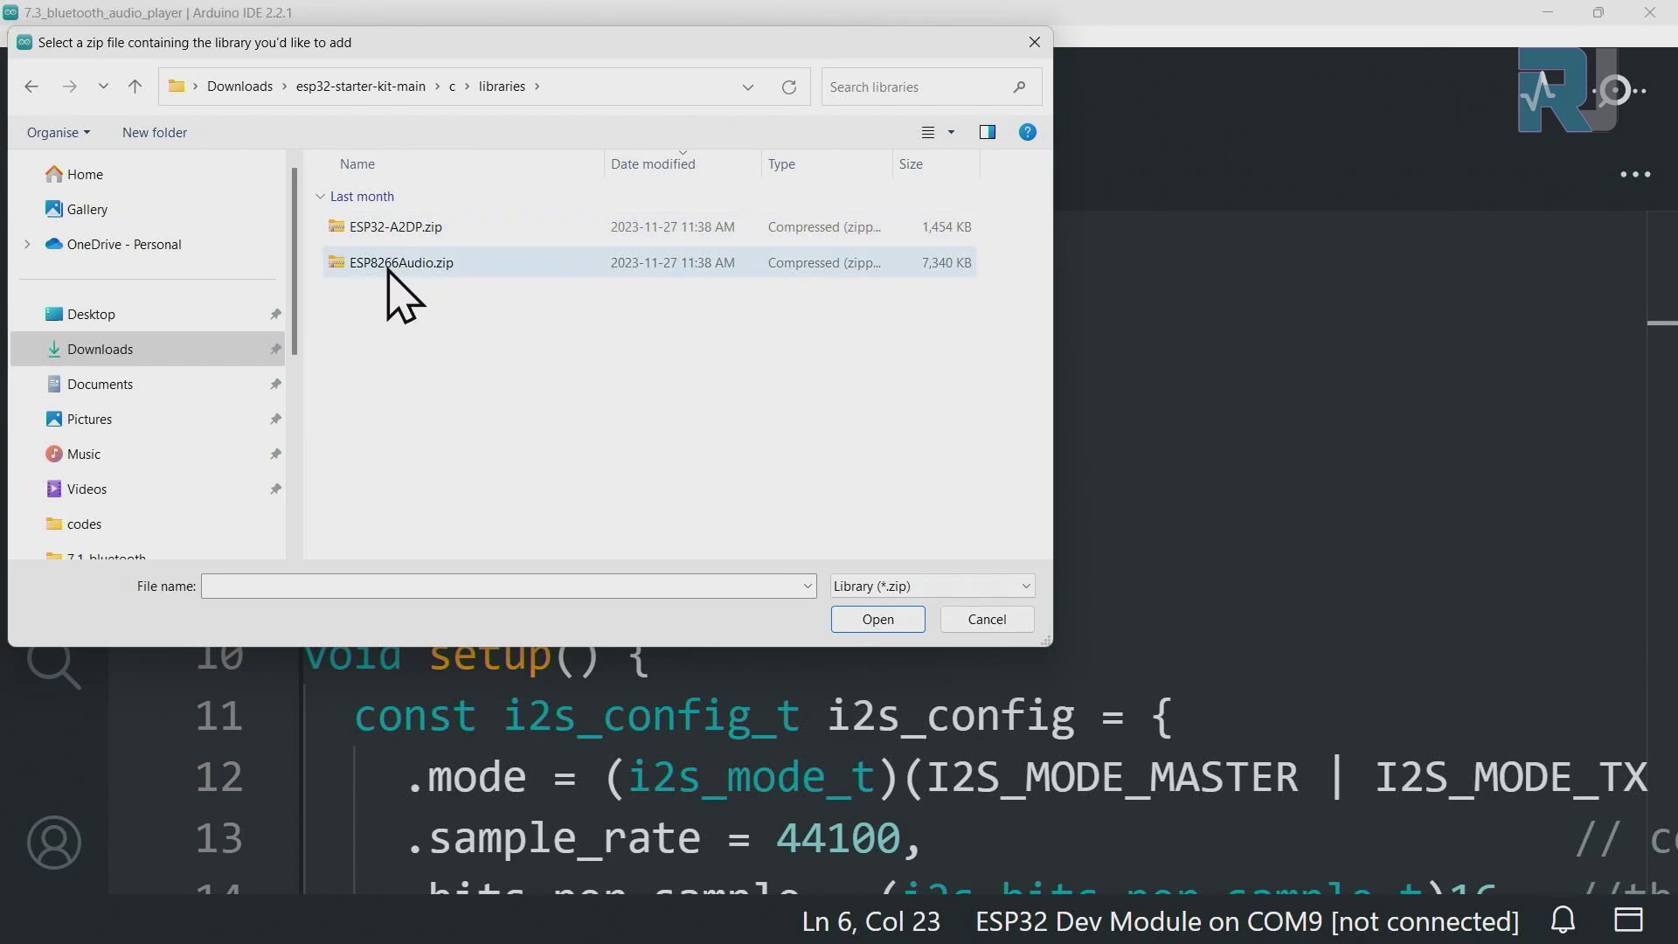
click(416, 236)
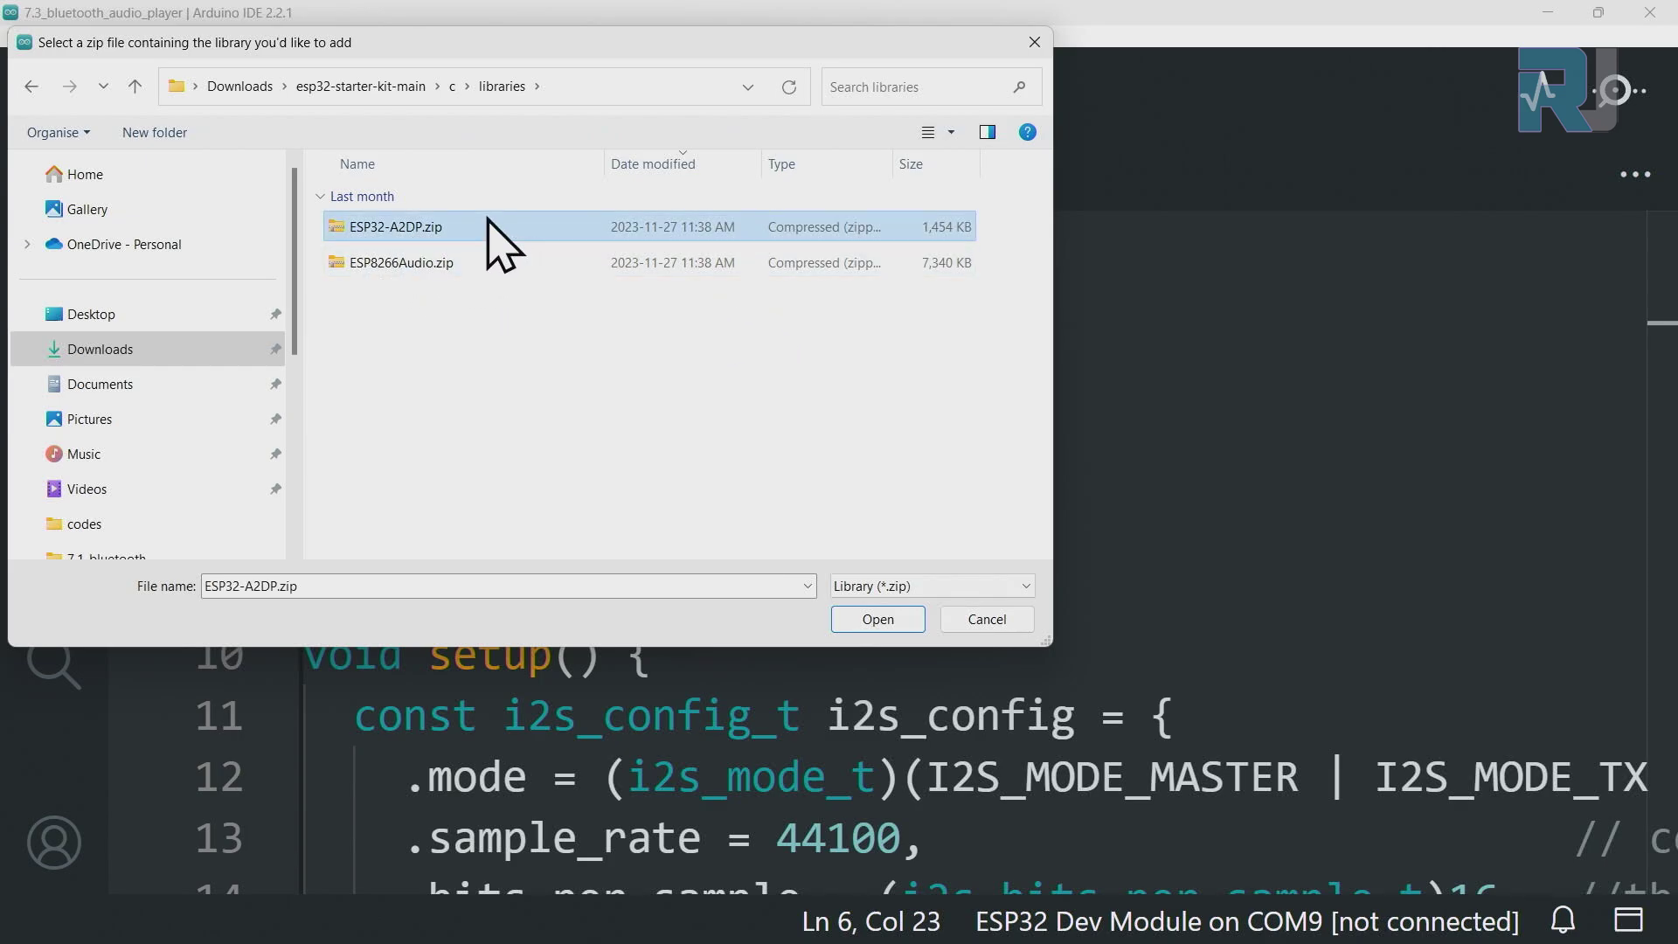
click(873, 620)
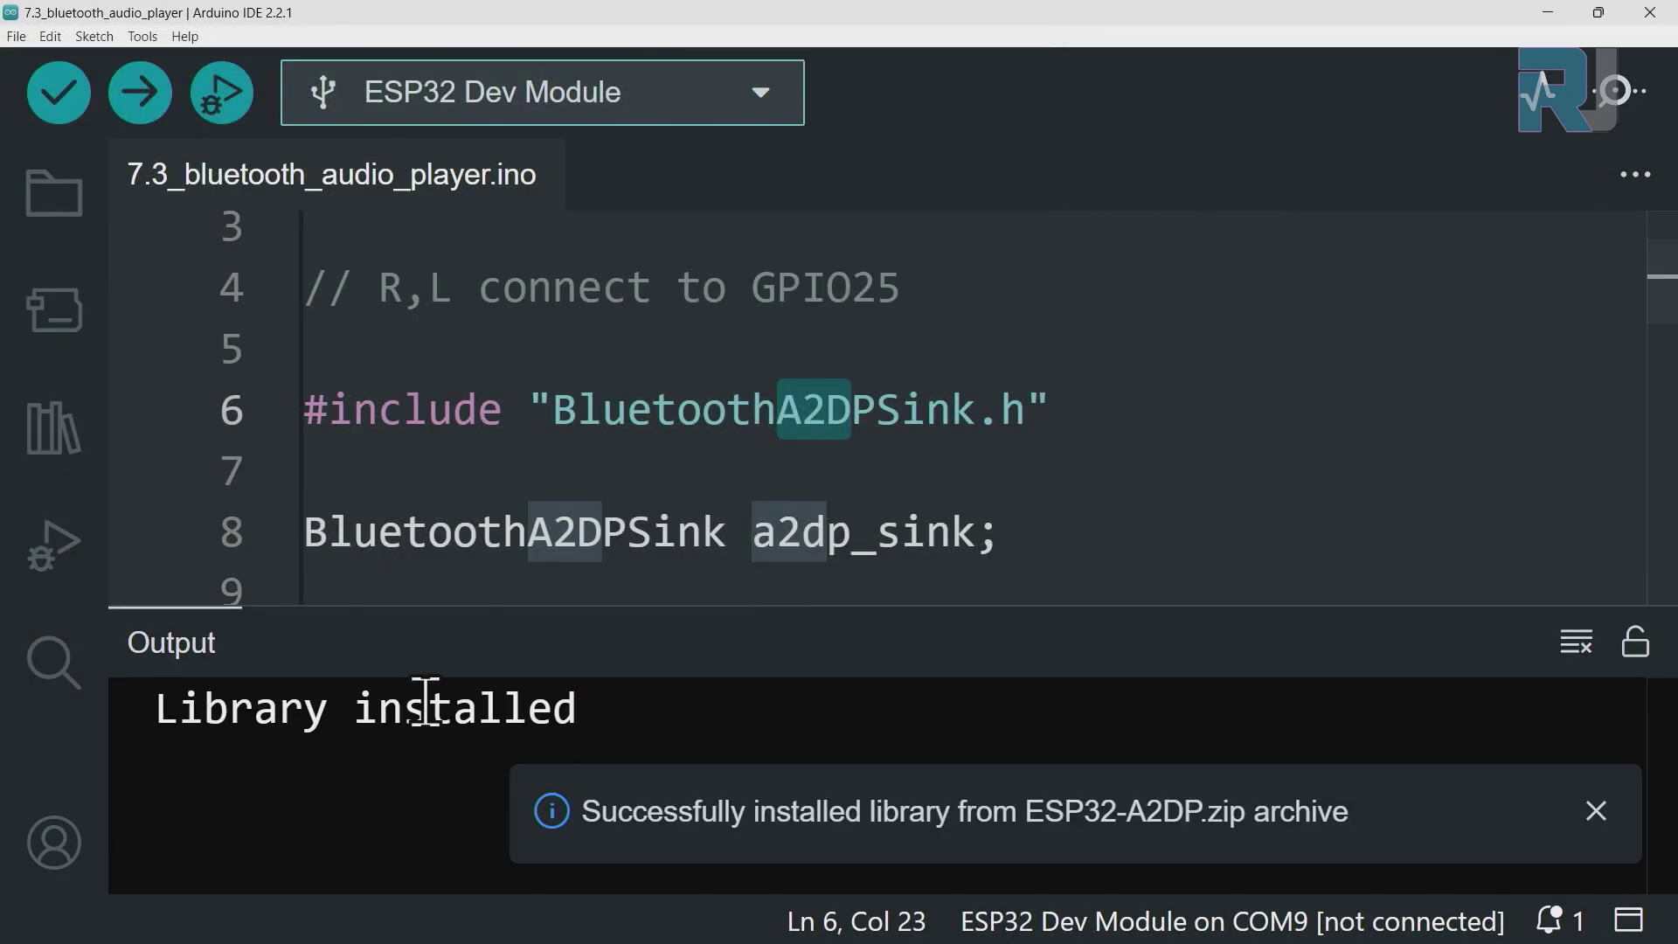
Dismiss the library-installed notice and select the a2dp_sink object name
click(1596, 812)
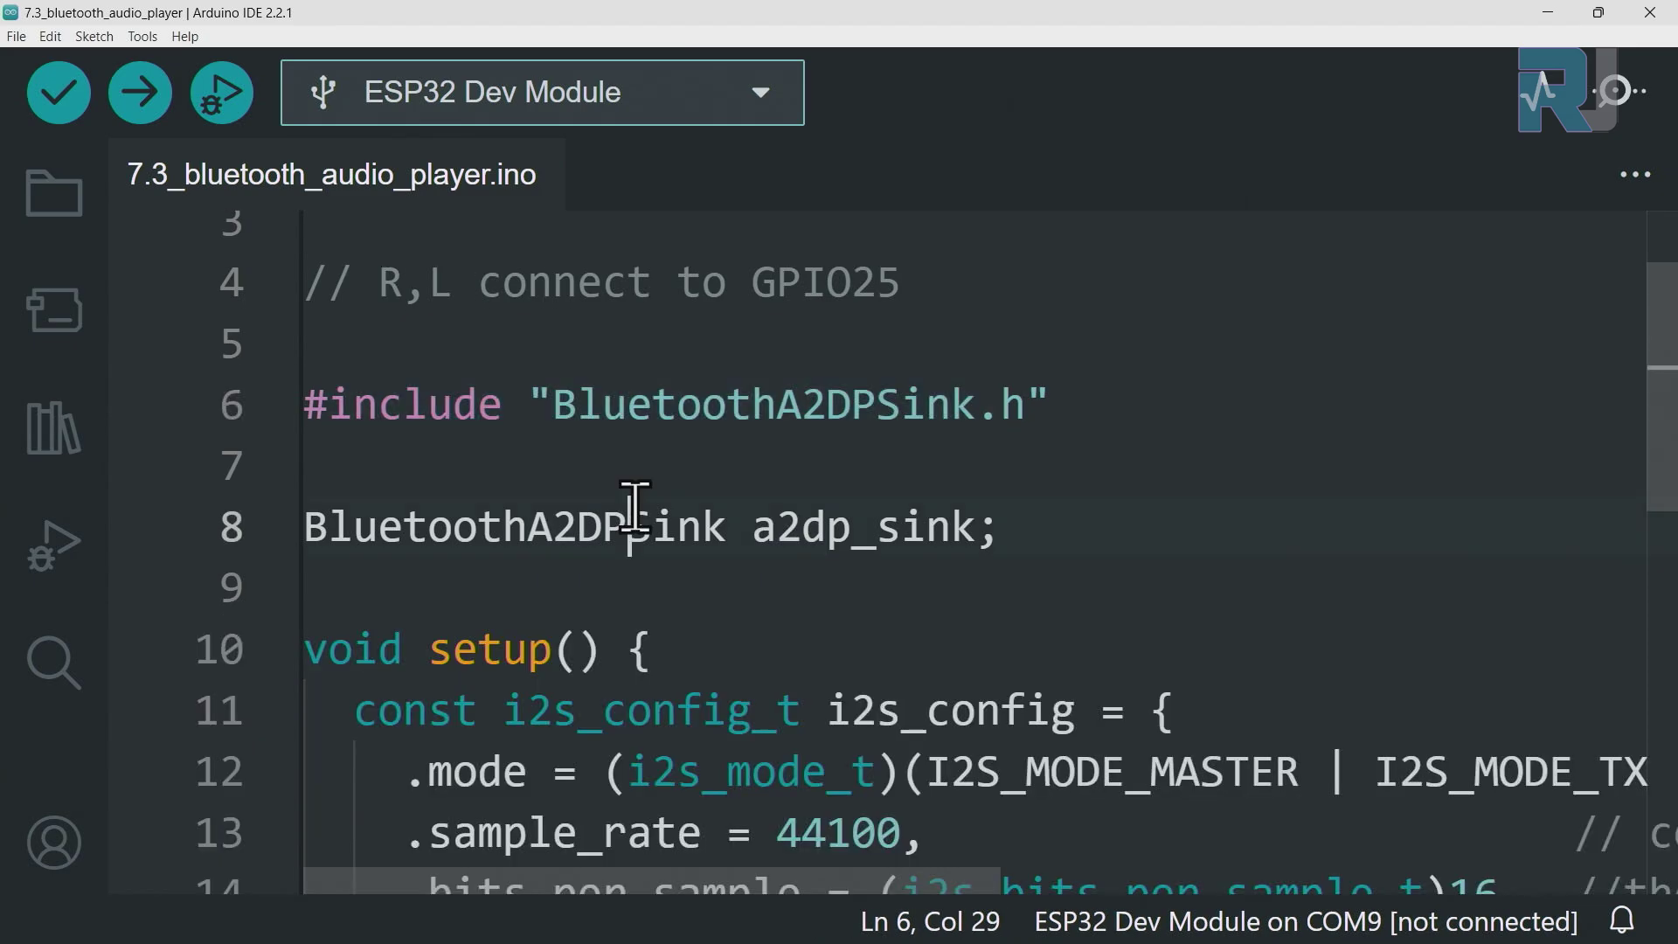
click(637, 507)
drag(743, 525, 806, 525)
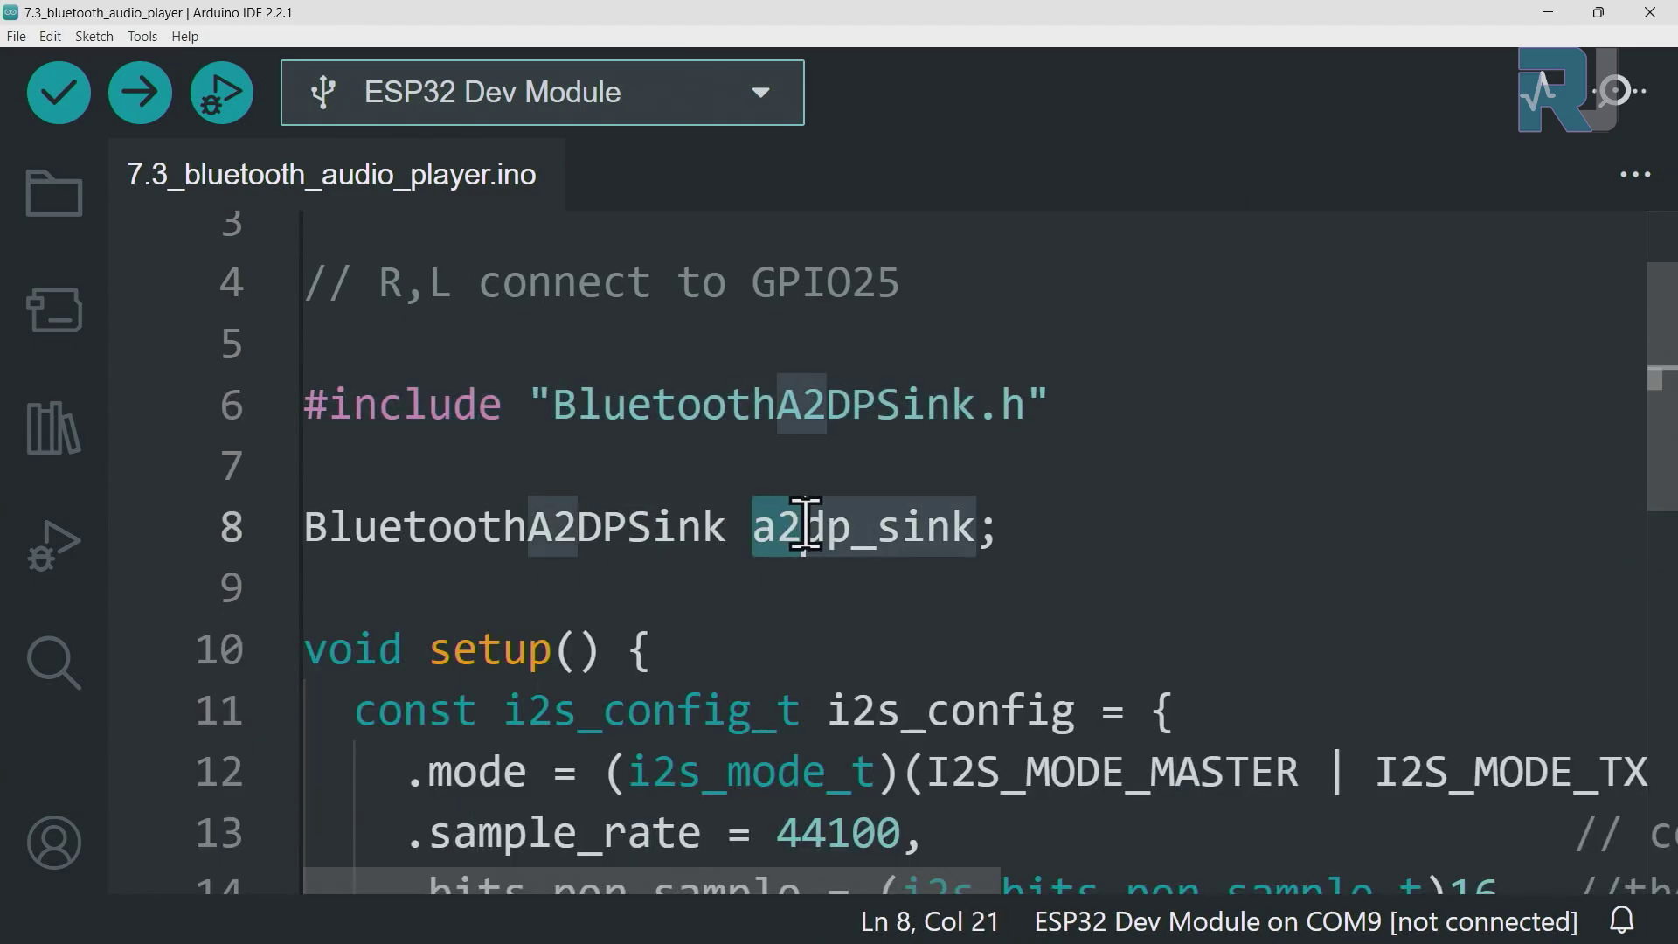
click(923, 525)
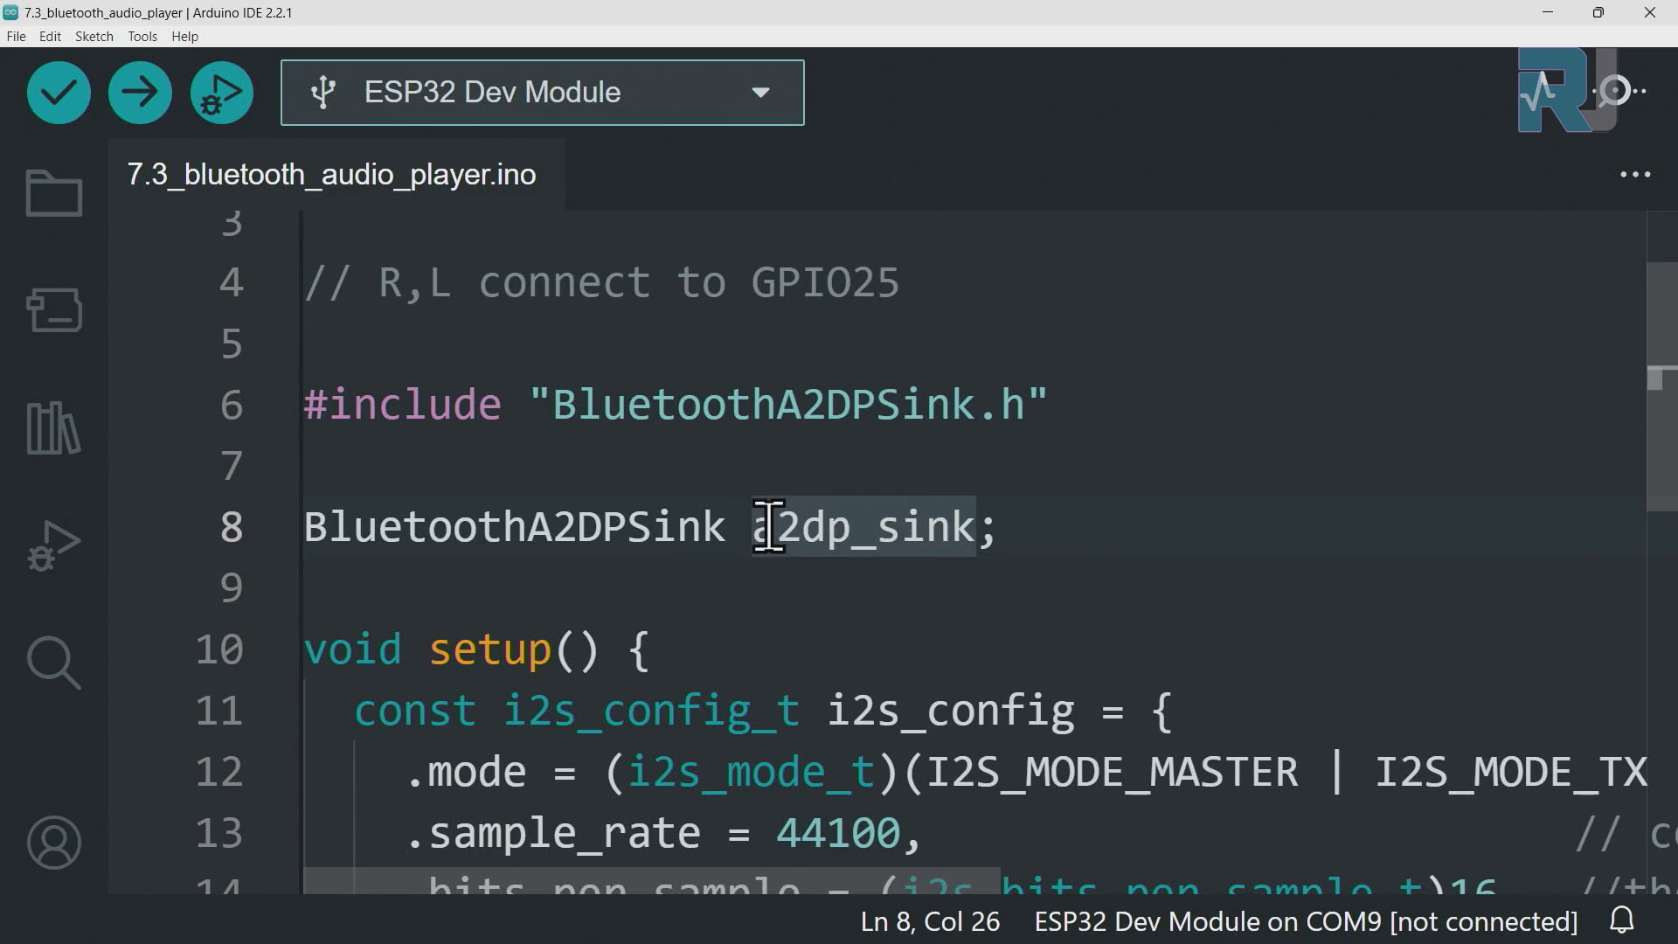
drag(759, 526, 973, 526)
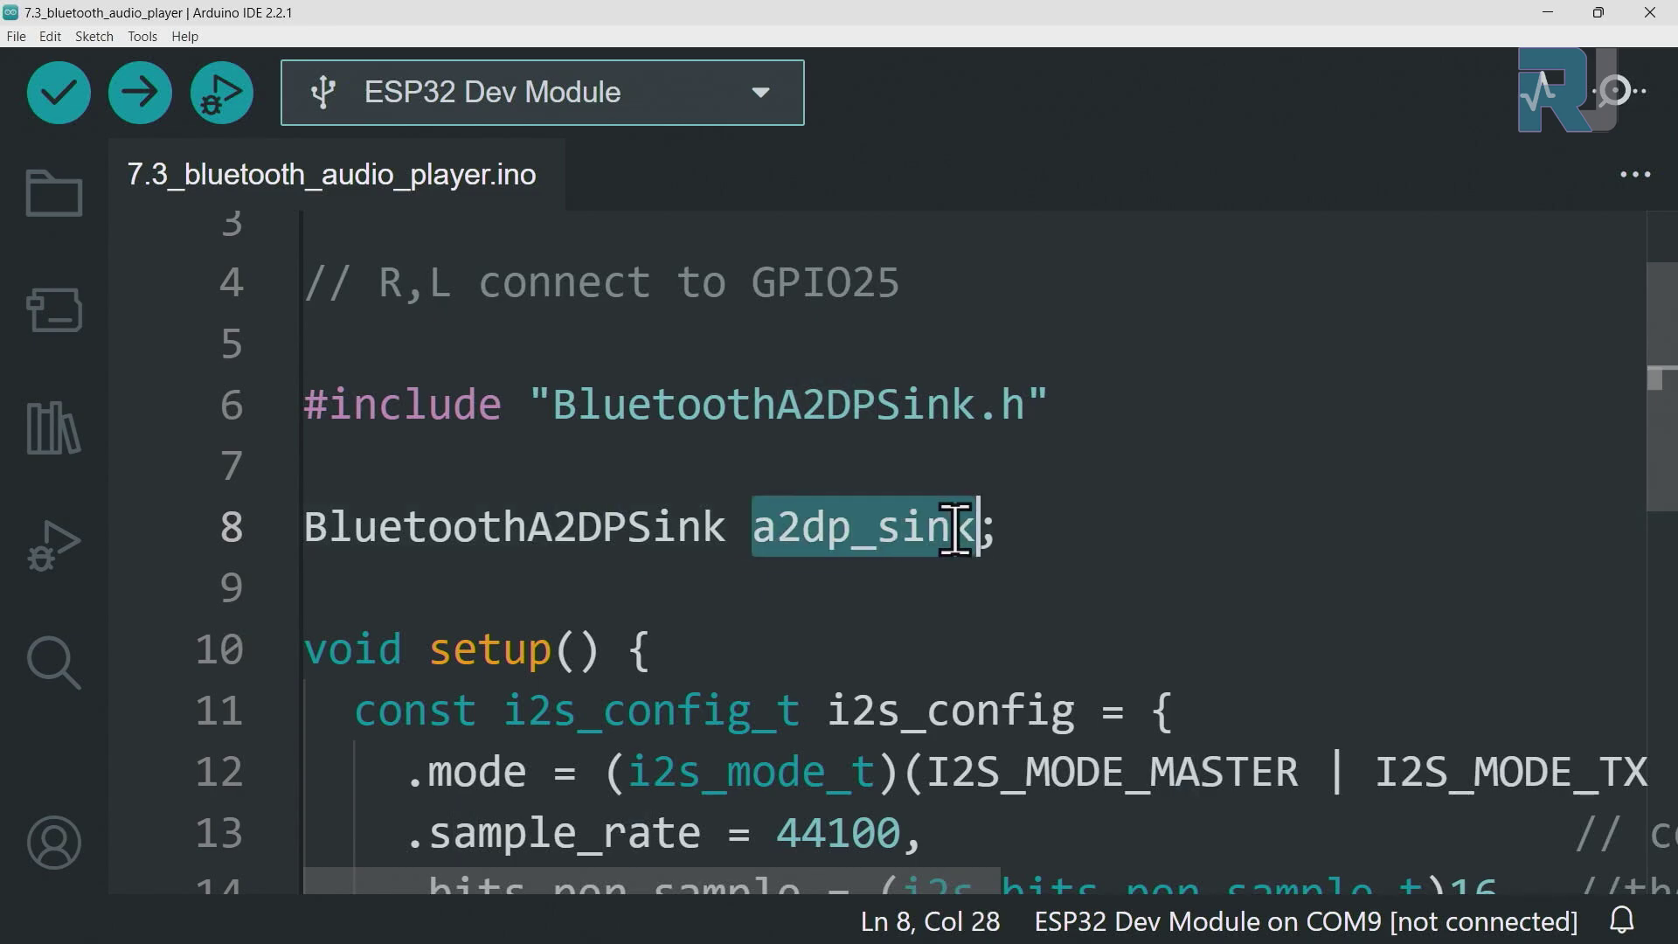
scroll(954, 528, down, 2)
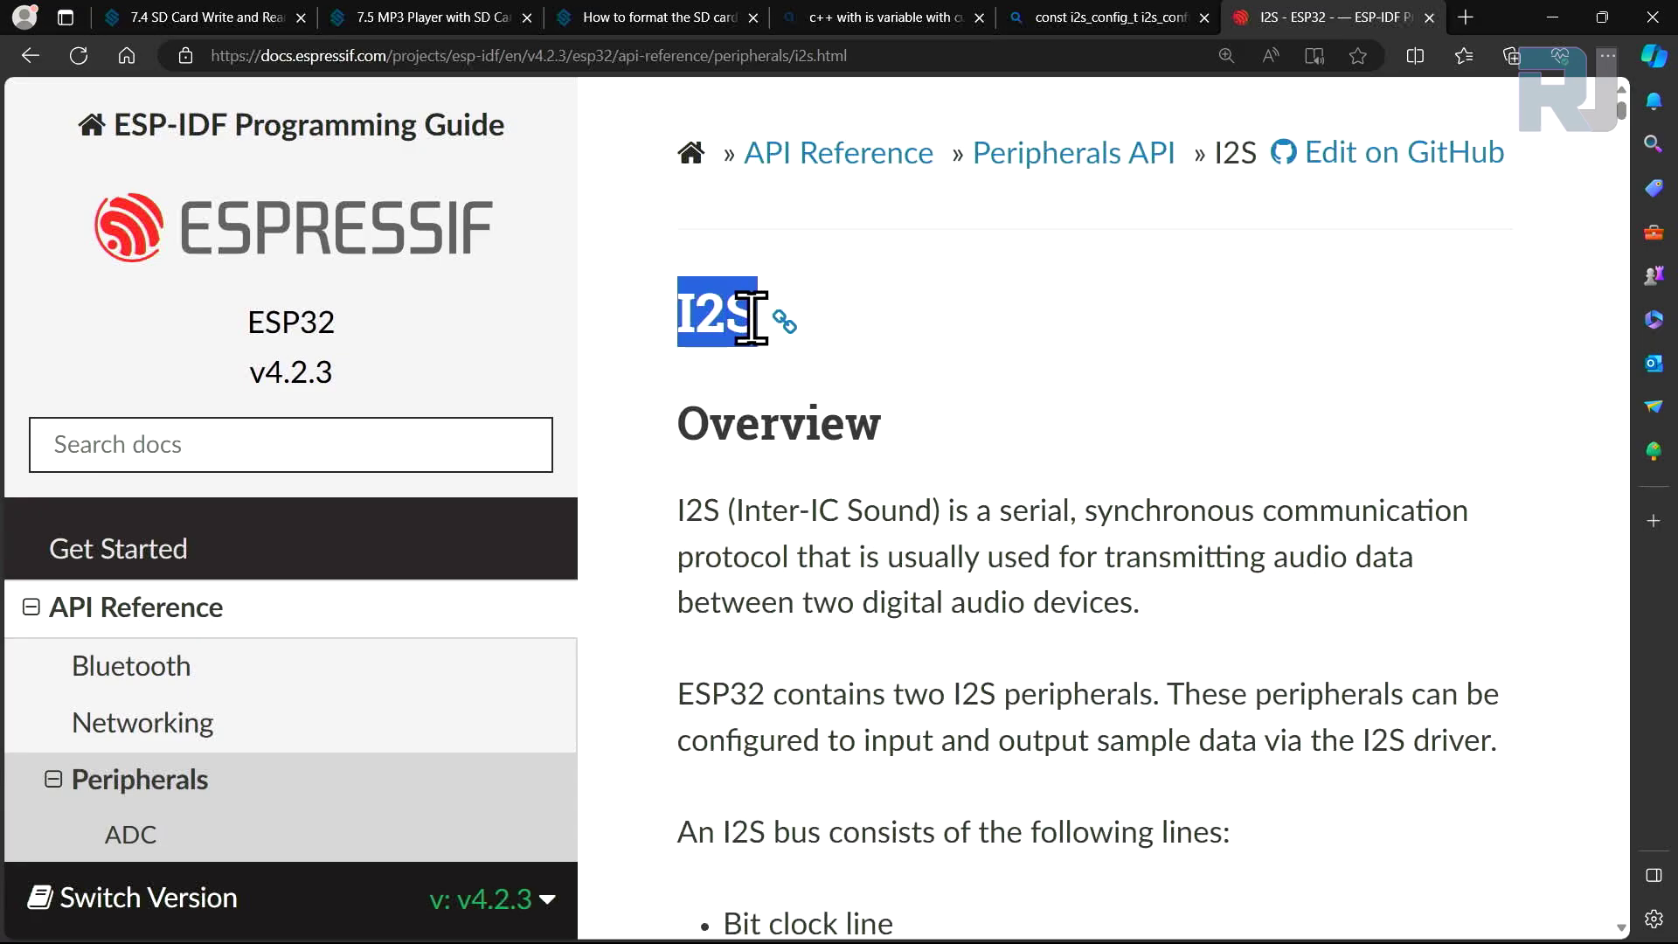
Highlight the ESP32, Inter-IC Sound and digital-to-analog phrases in the I2S overview
drag(244, 322, 344, 328)
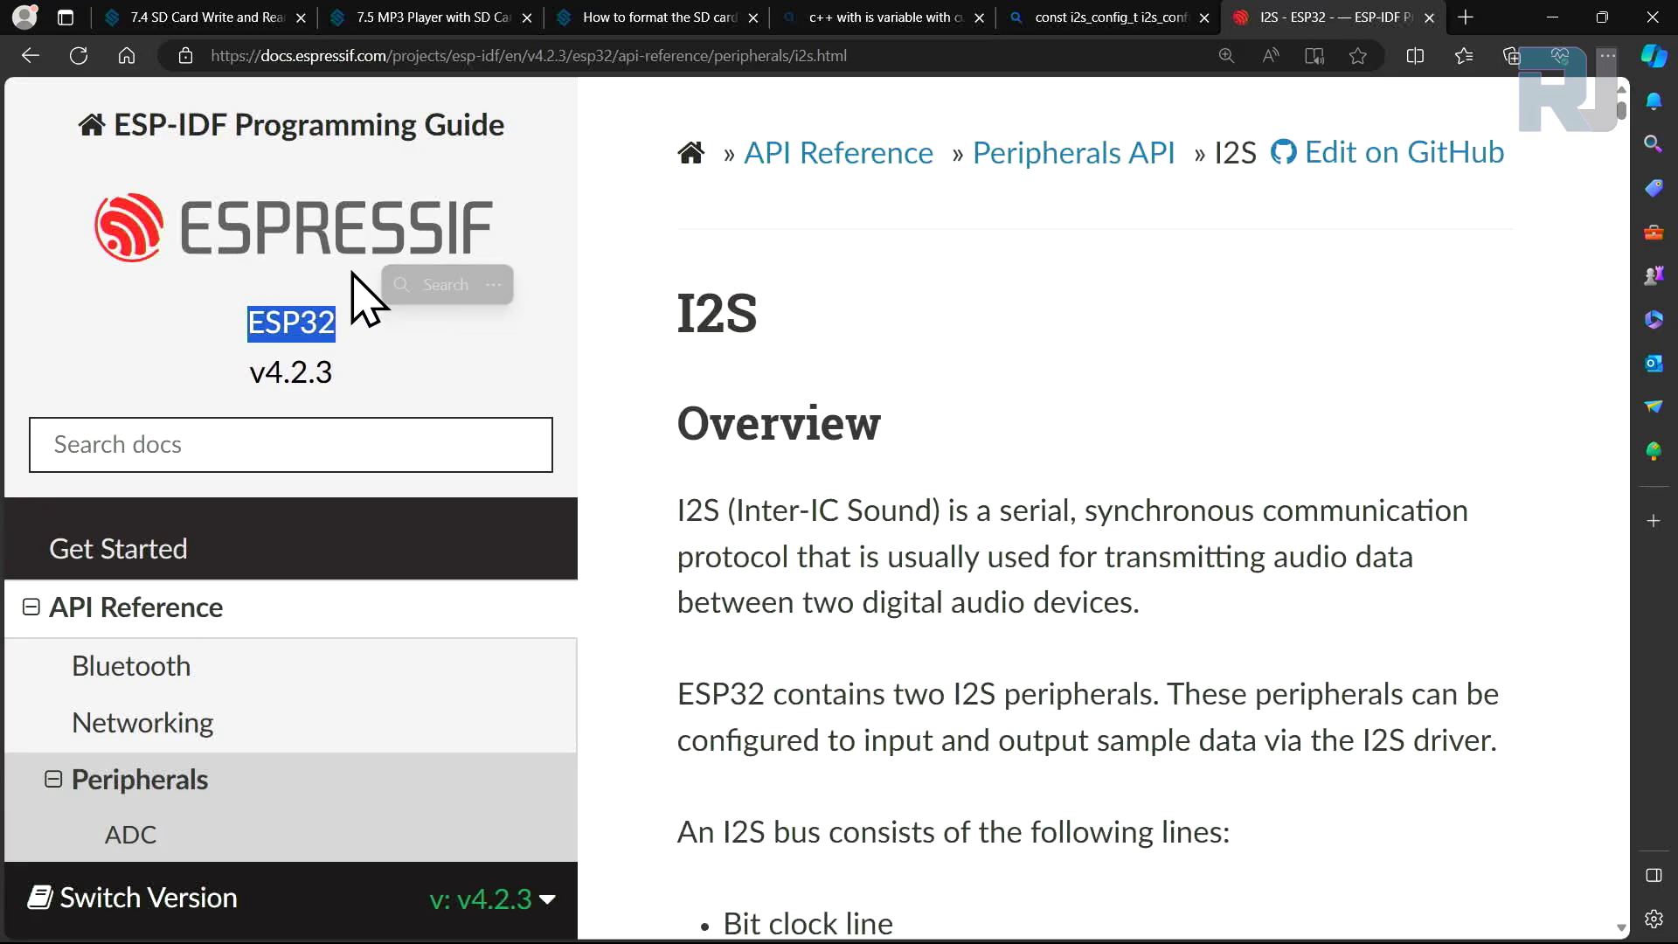
scroll(788, 430, down, 1)
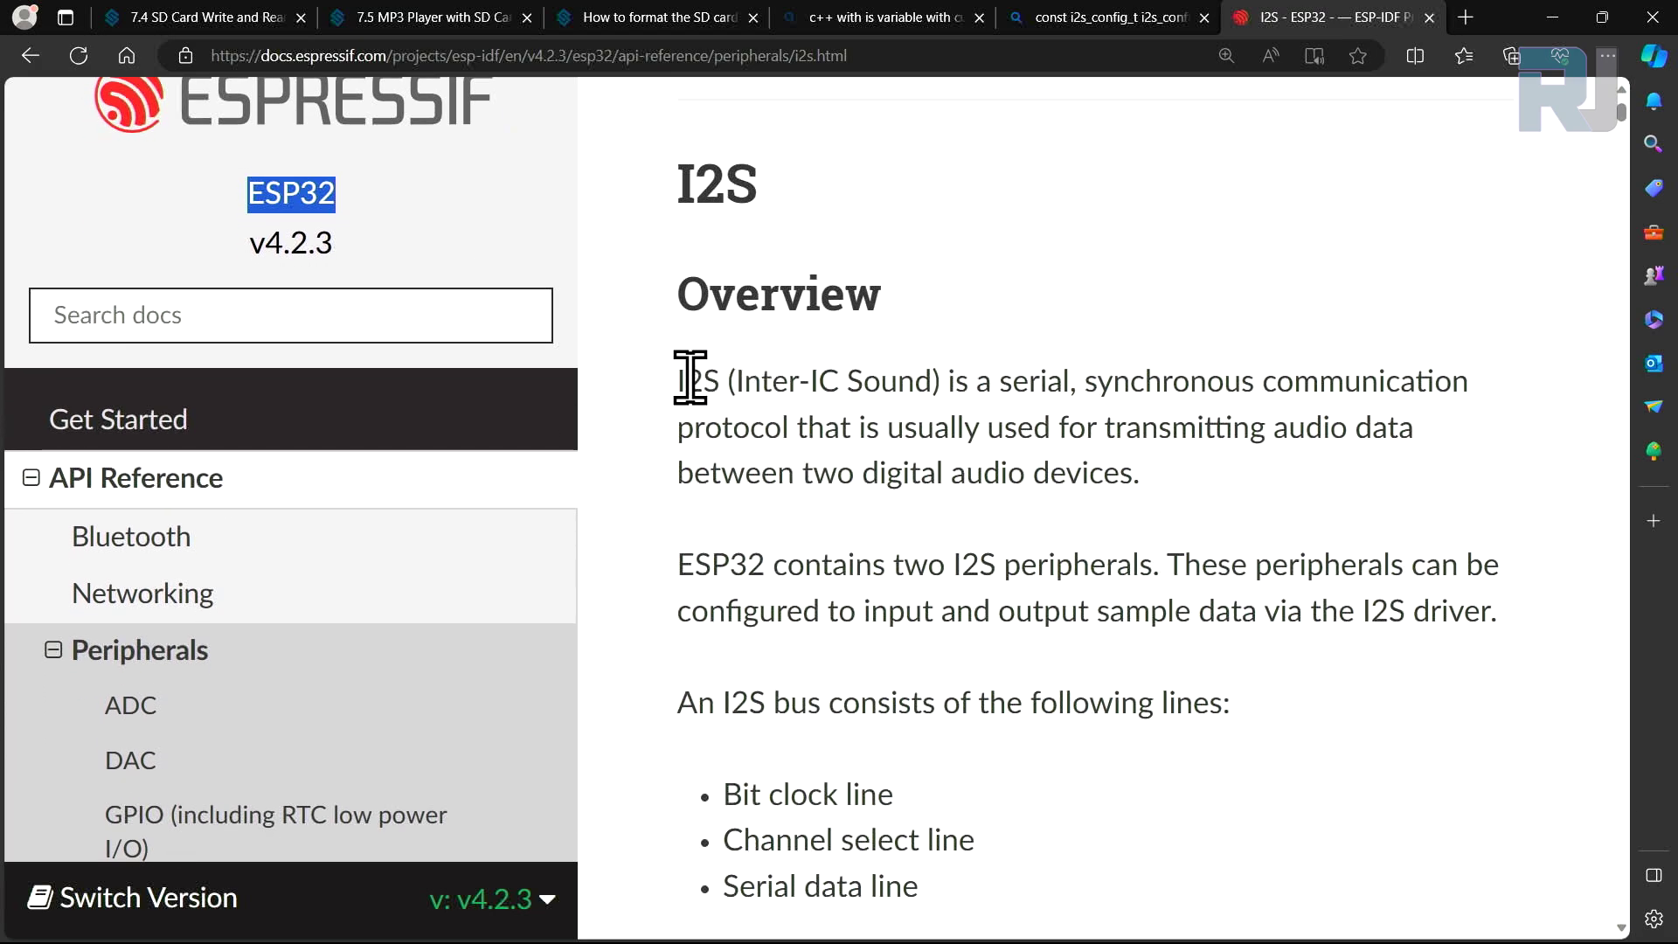
drag(736, 381, 897, 380)
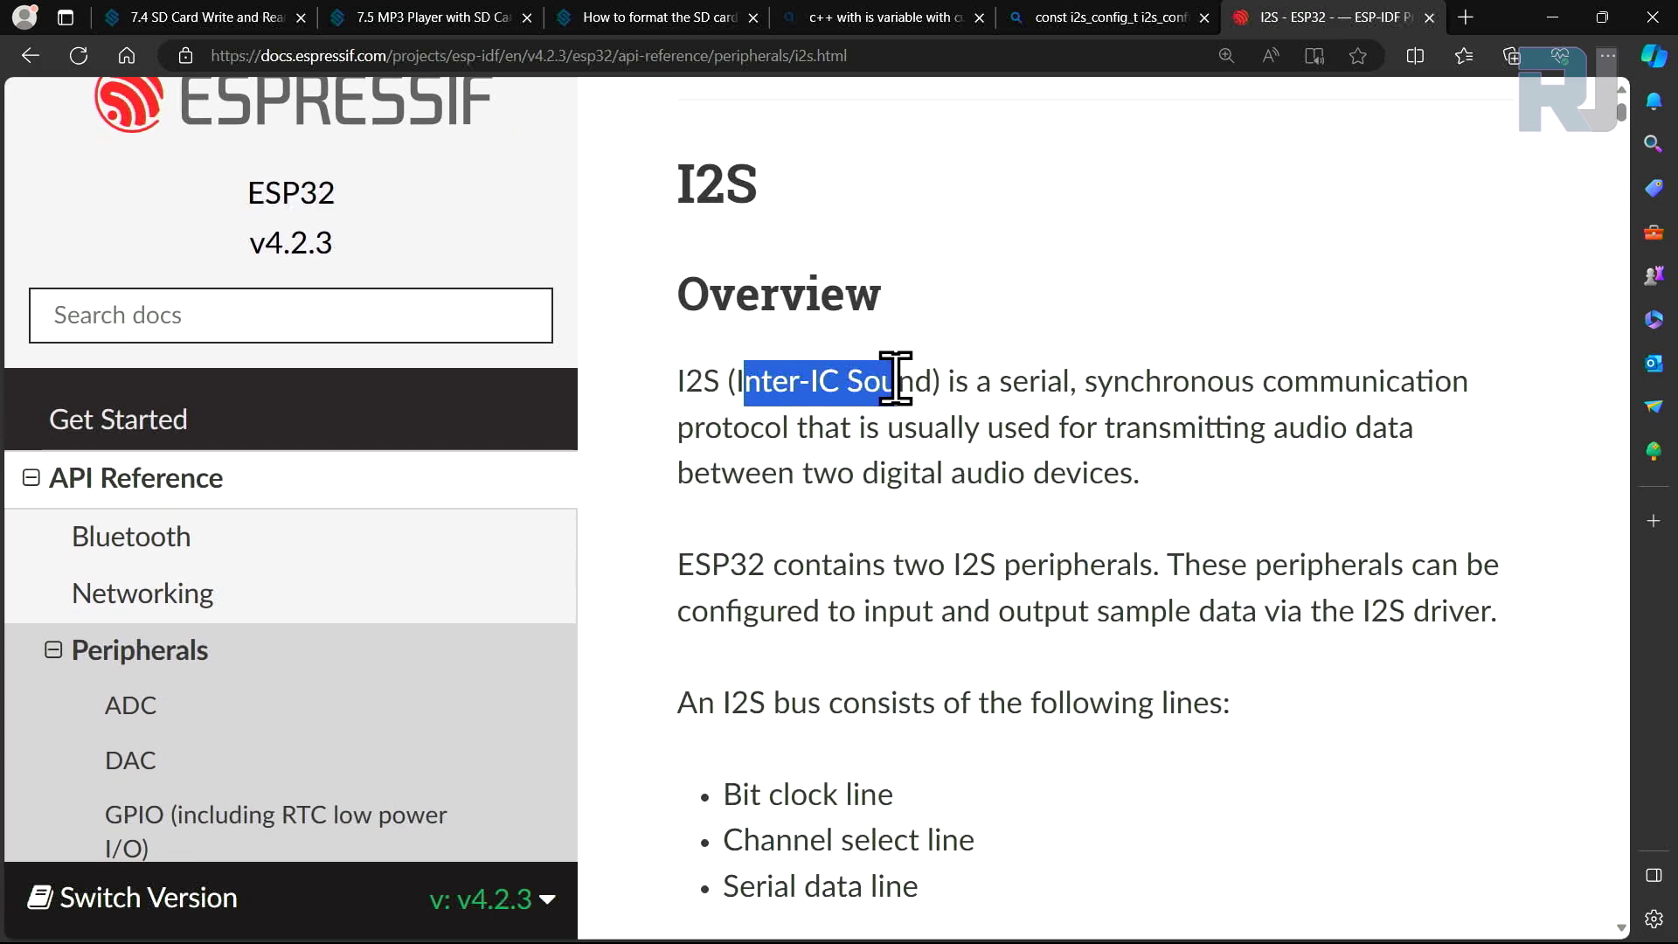
scroll(1112, 505, down, 2)
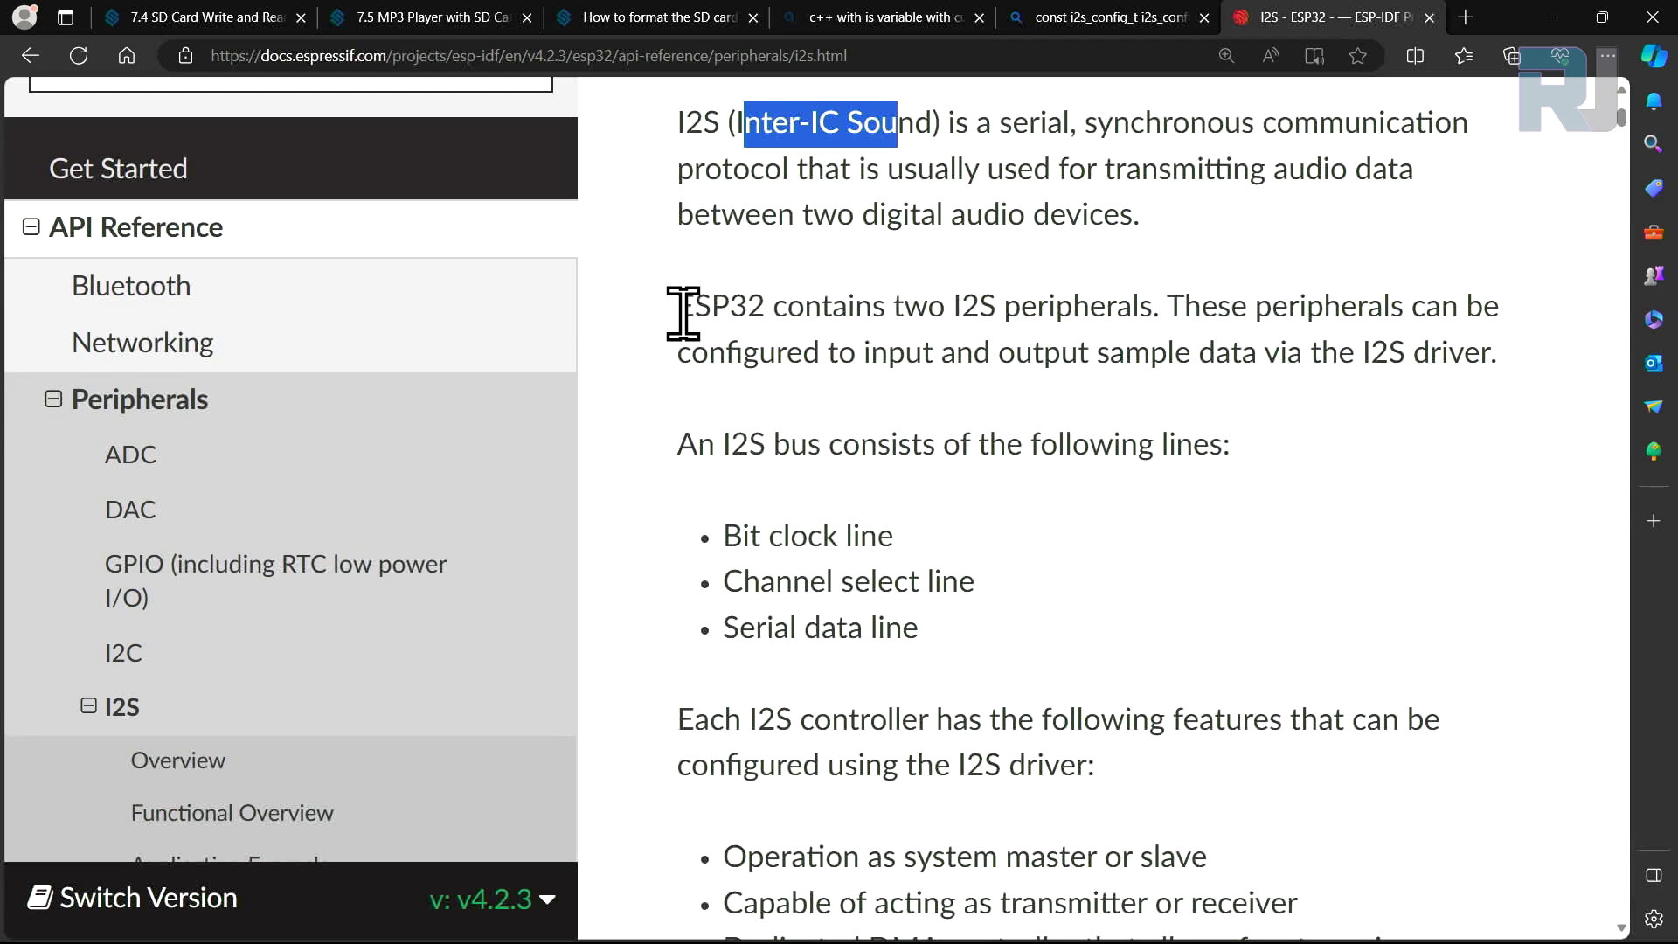
click(905, 312)
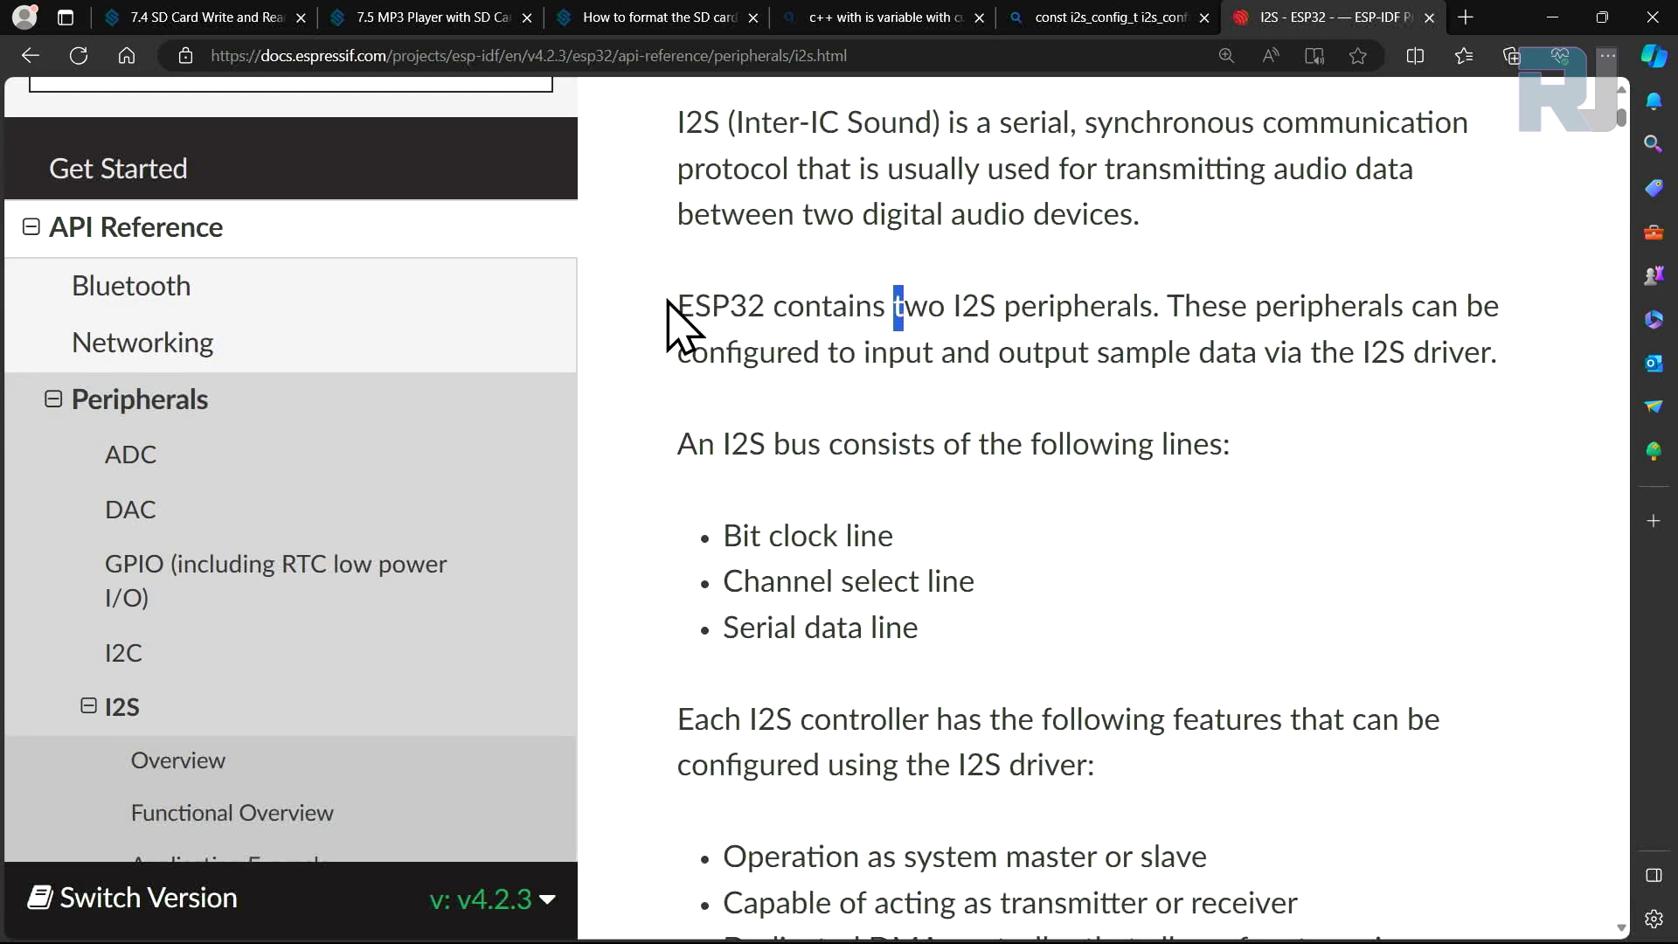
drag(677, 315, 914, 315)
click(964, 309)
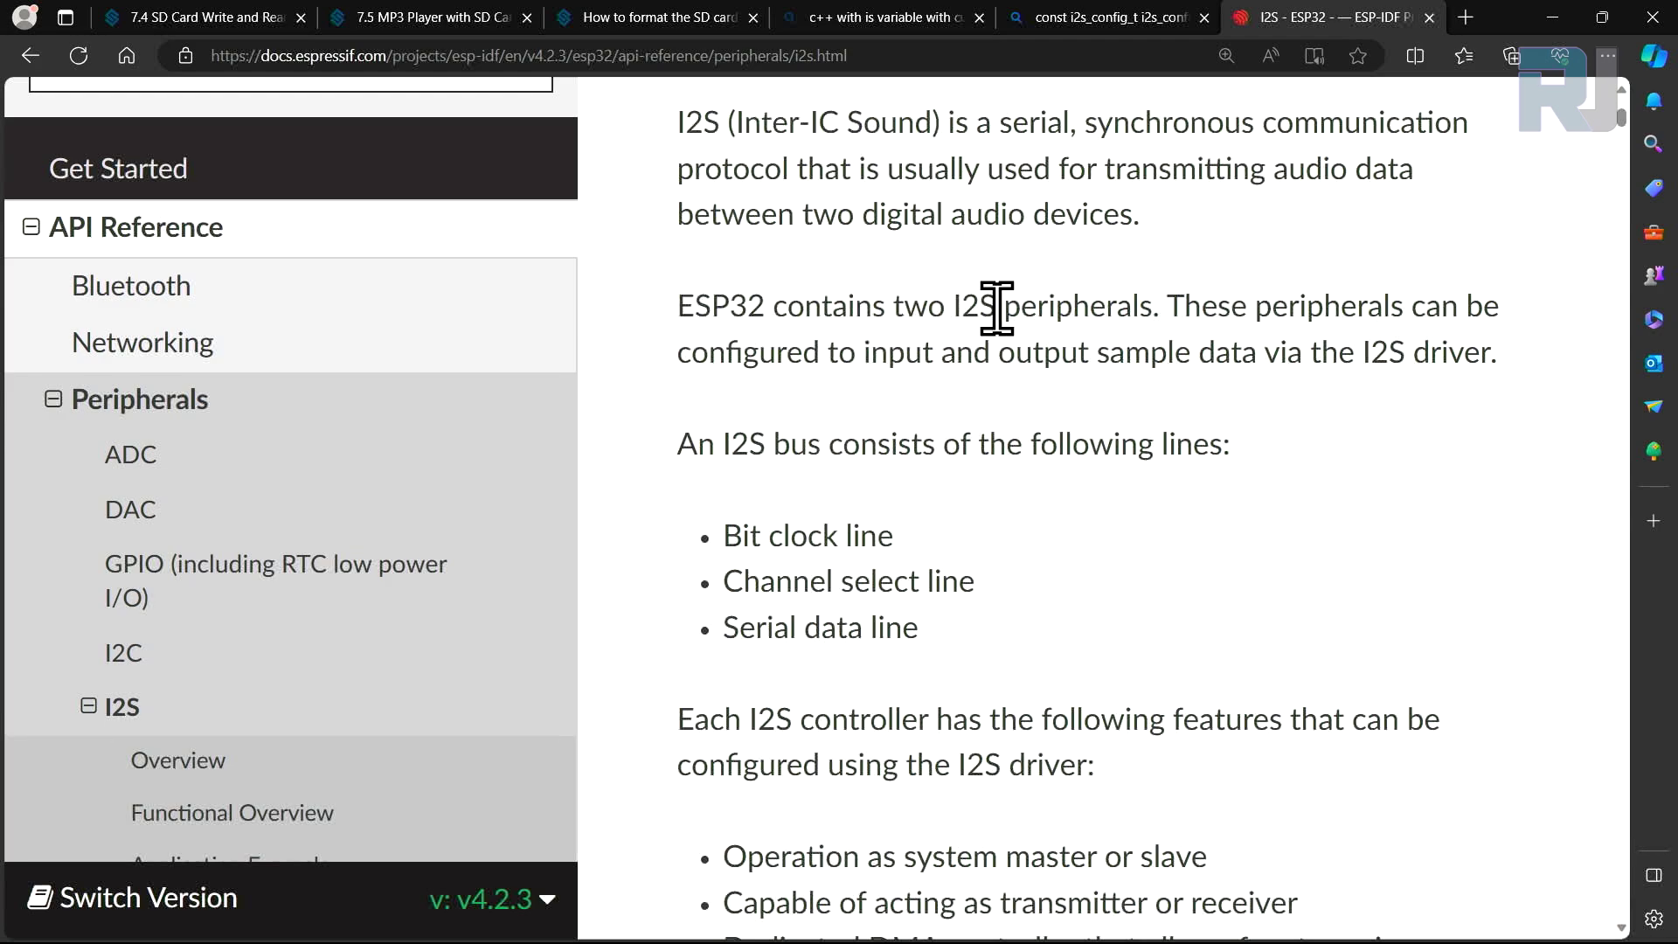
drag(1050, 311, 1053, 309)
scroll(1123, 487, down, 7)
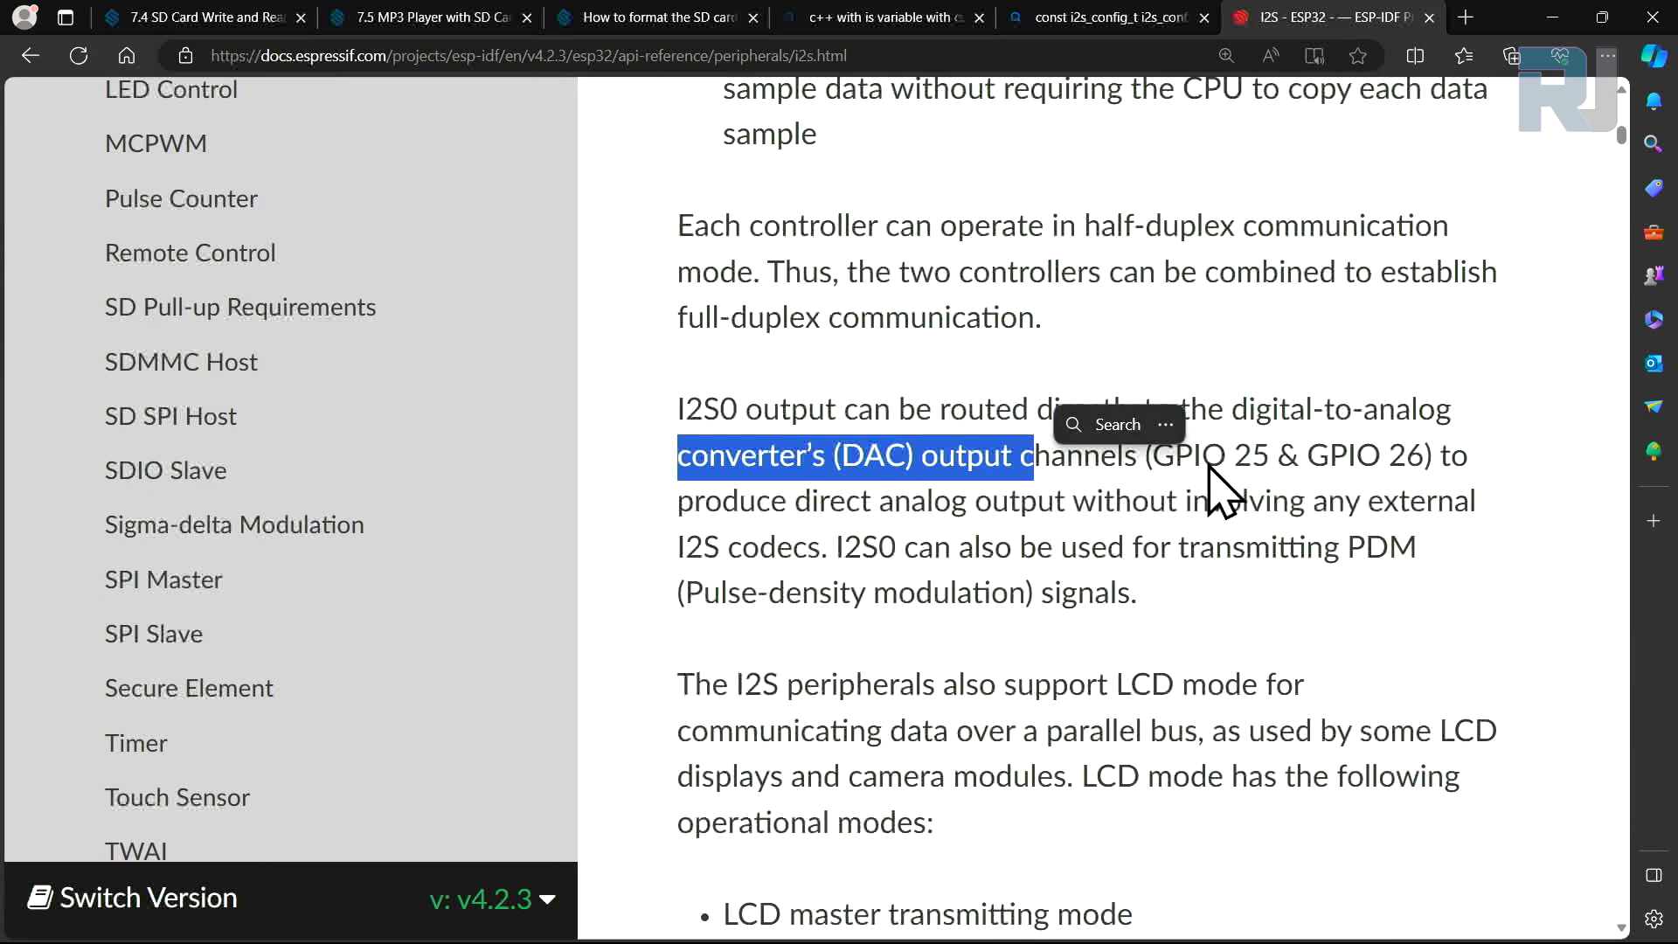
drag(1268, 399, 1393, 409)
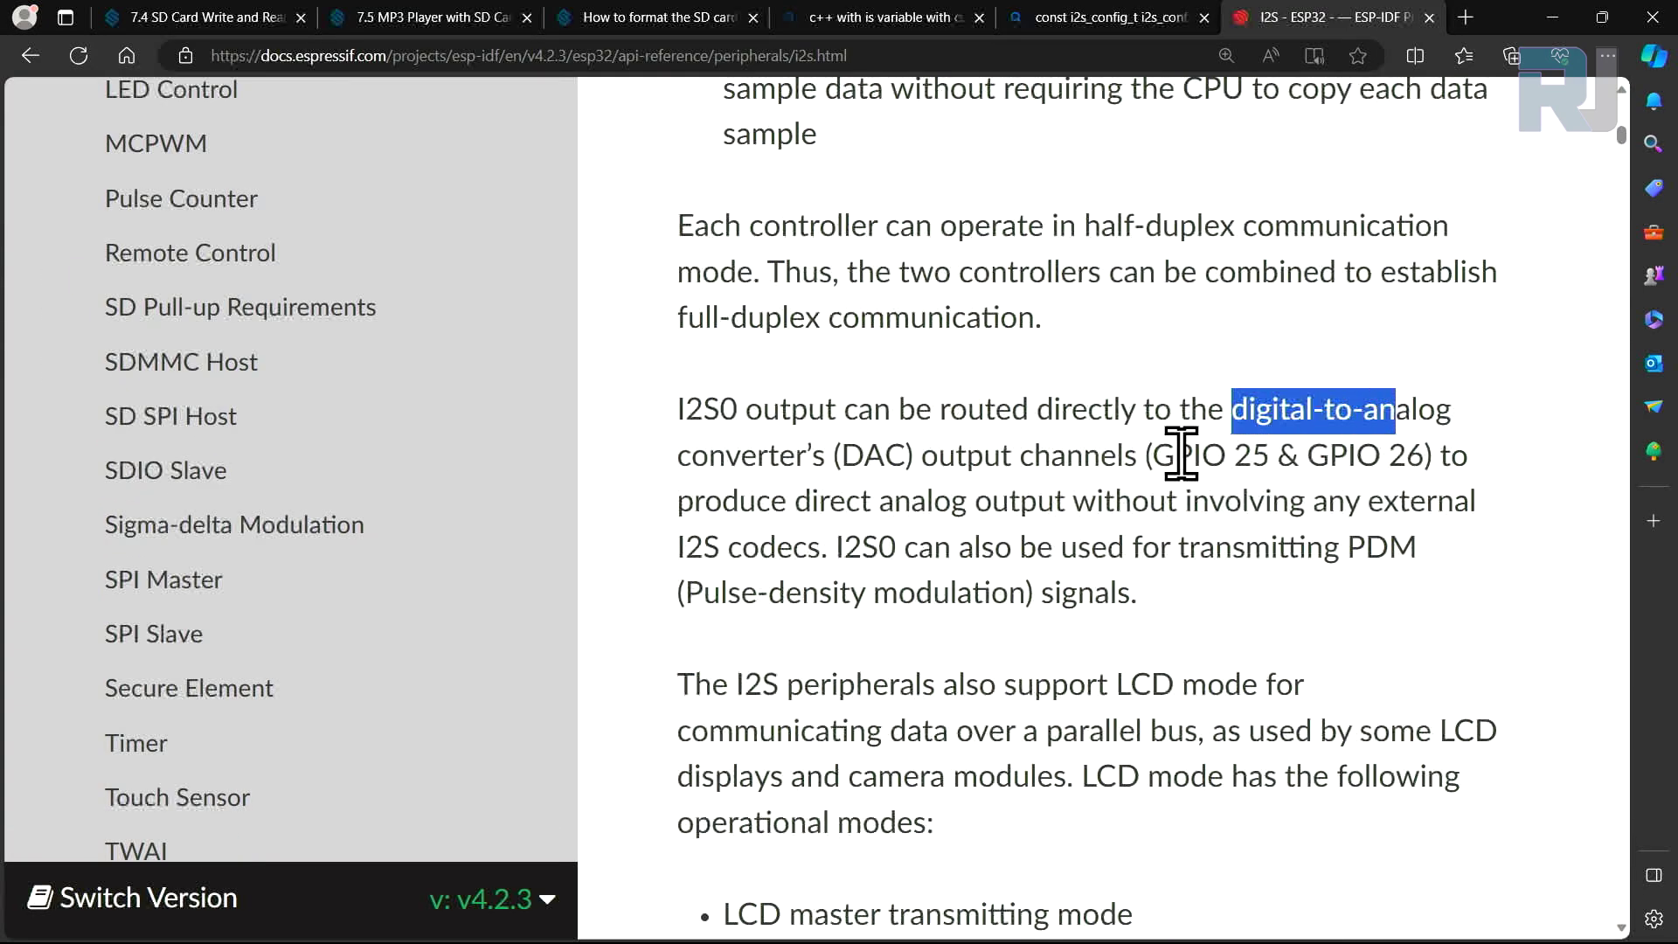
click(1231, 455)
click(1385, 463)
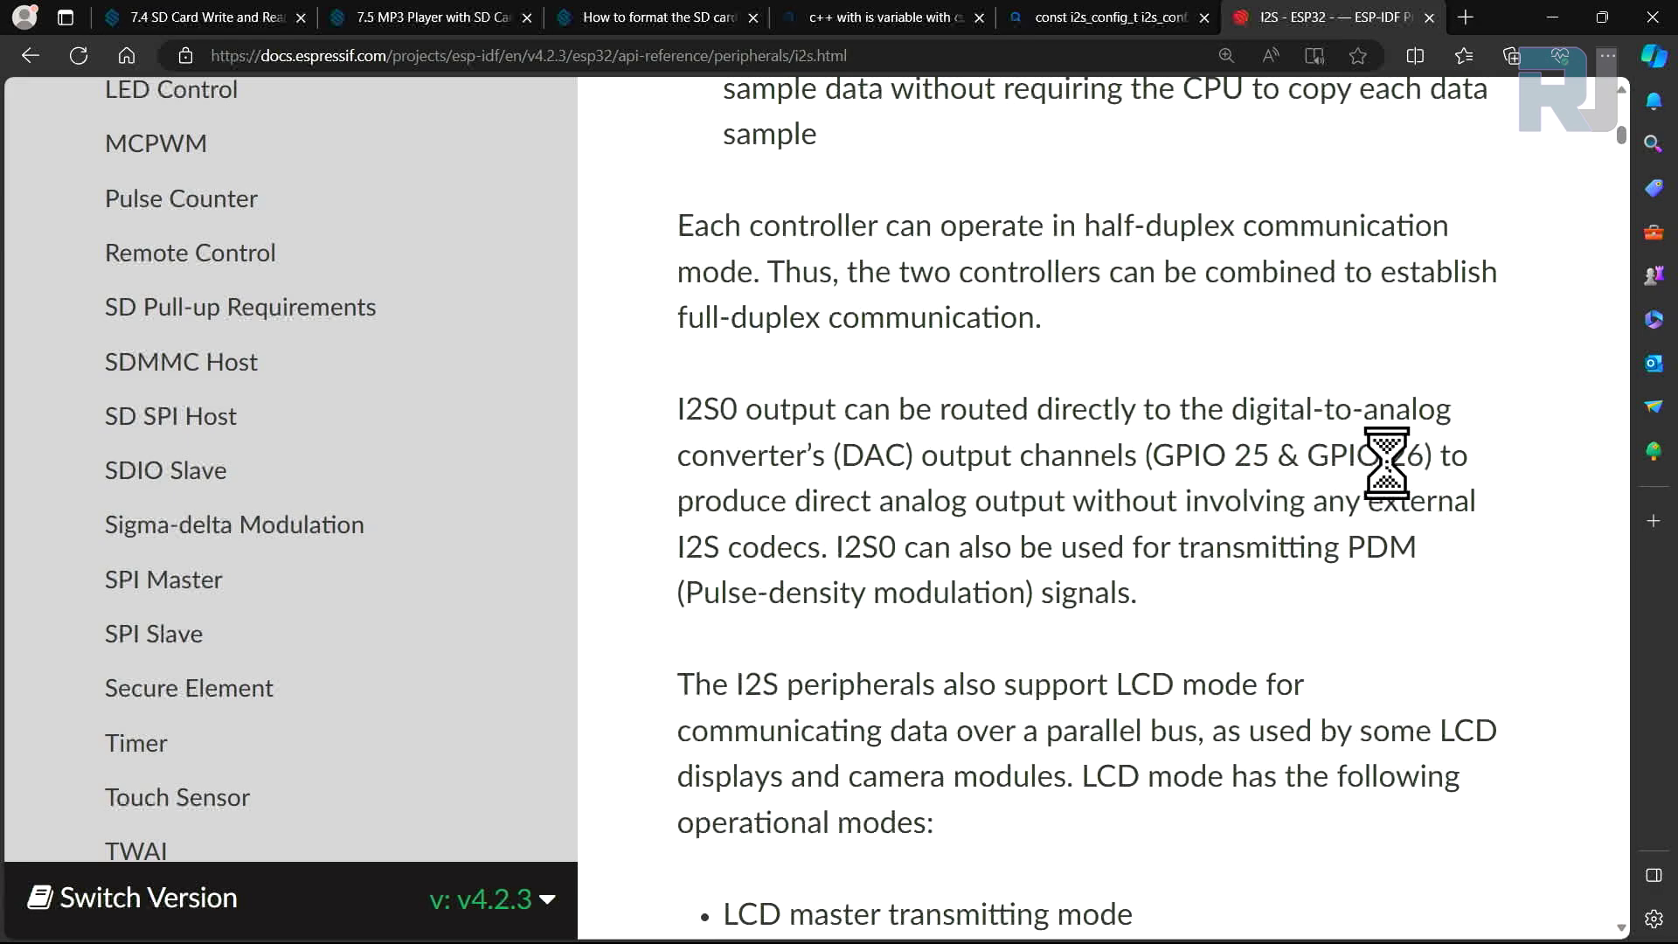
drag(1421, 459, 1425, 462)
scroll(1252, 528, down, 2)
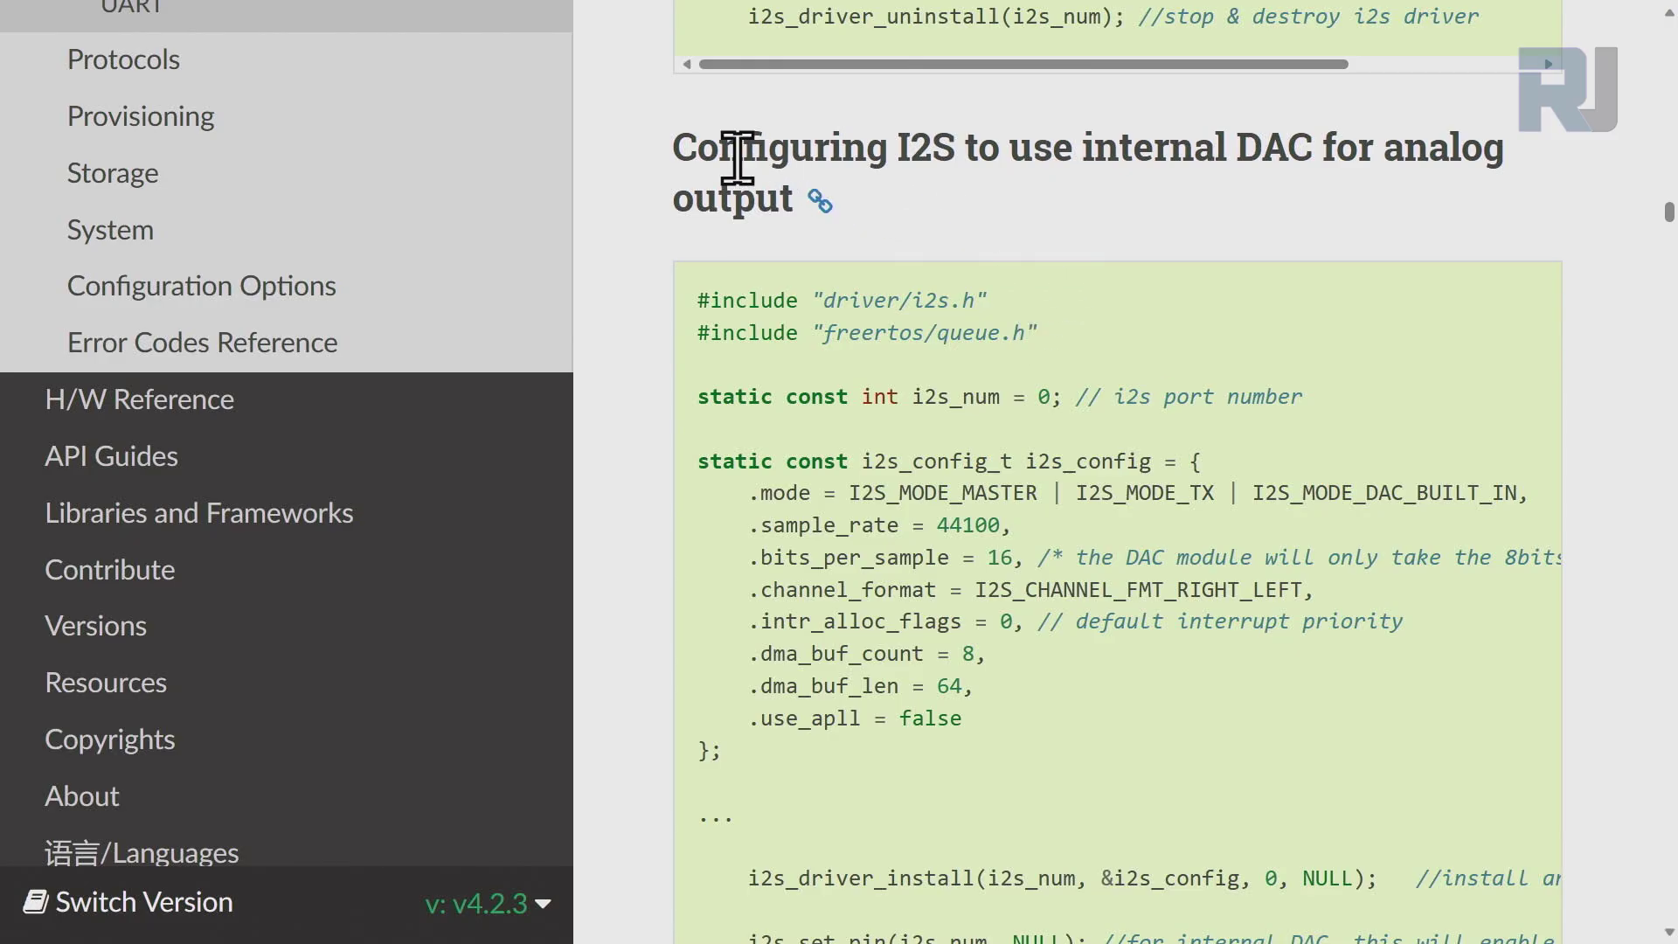
Highlight the internal DAC configuration heading and its i2s_config example code
drag(696, 155, 1052, 155)
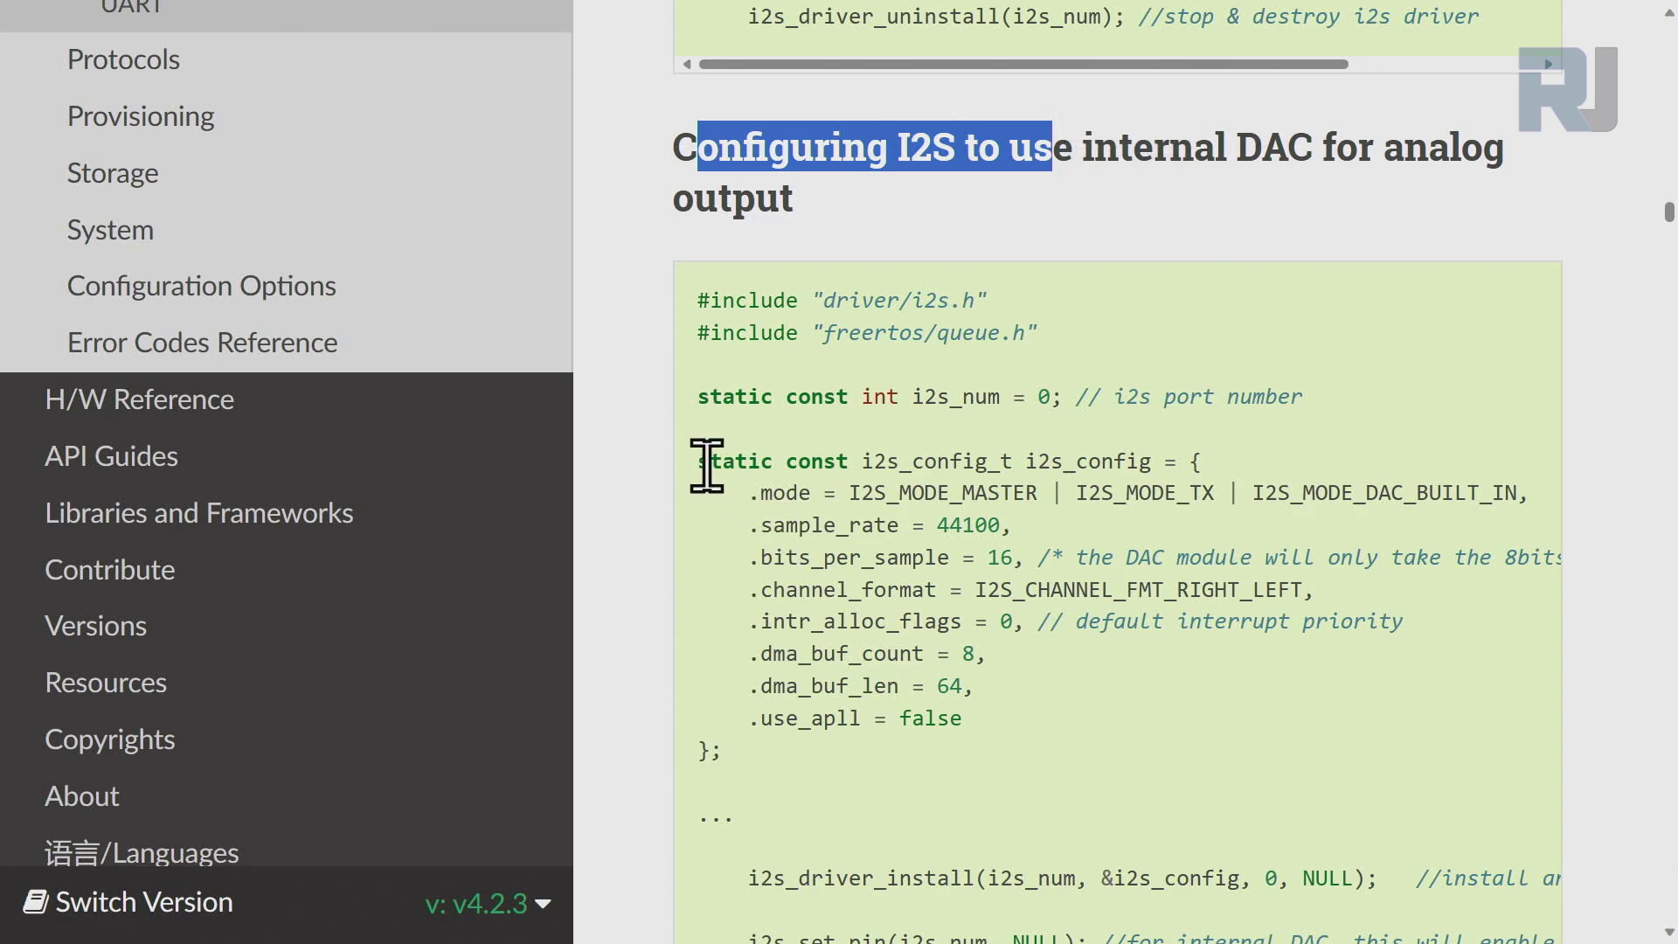
drag(707, 463, 770, 771)
click(1256, 784)
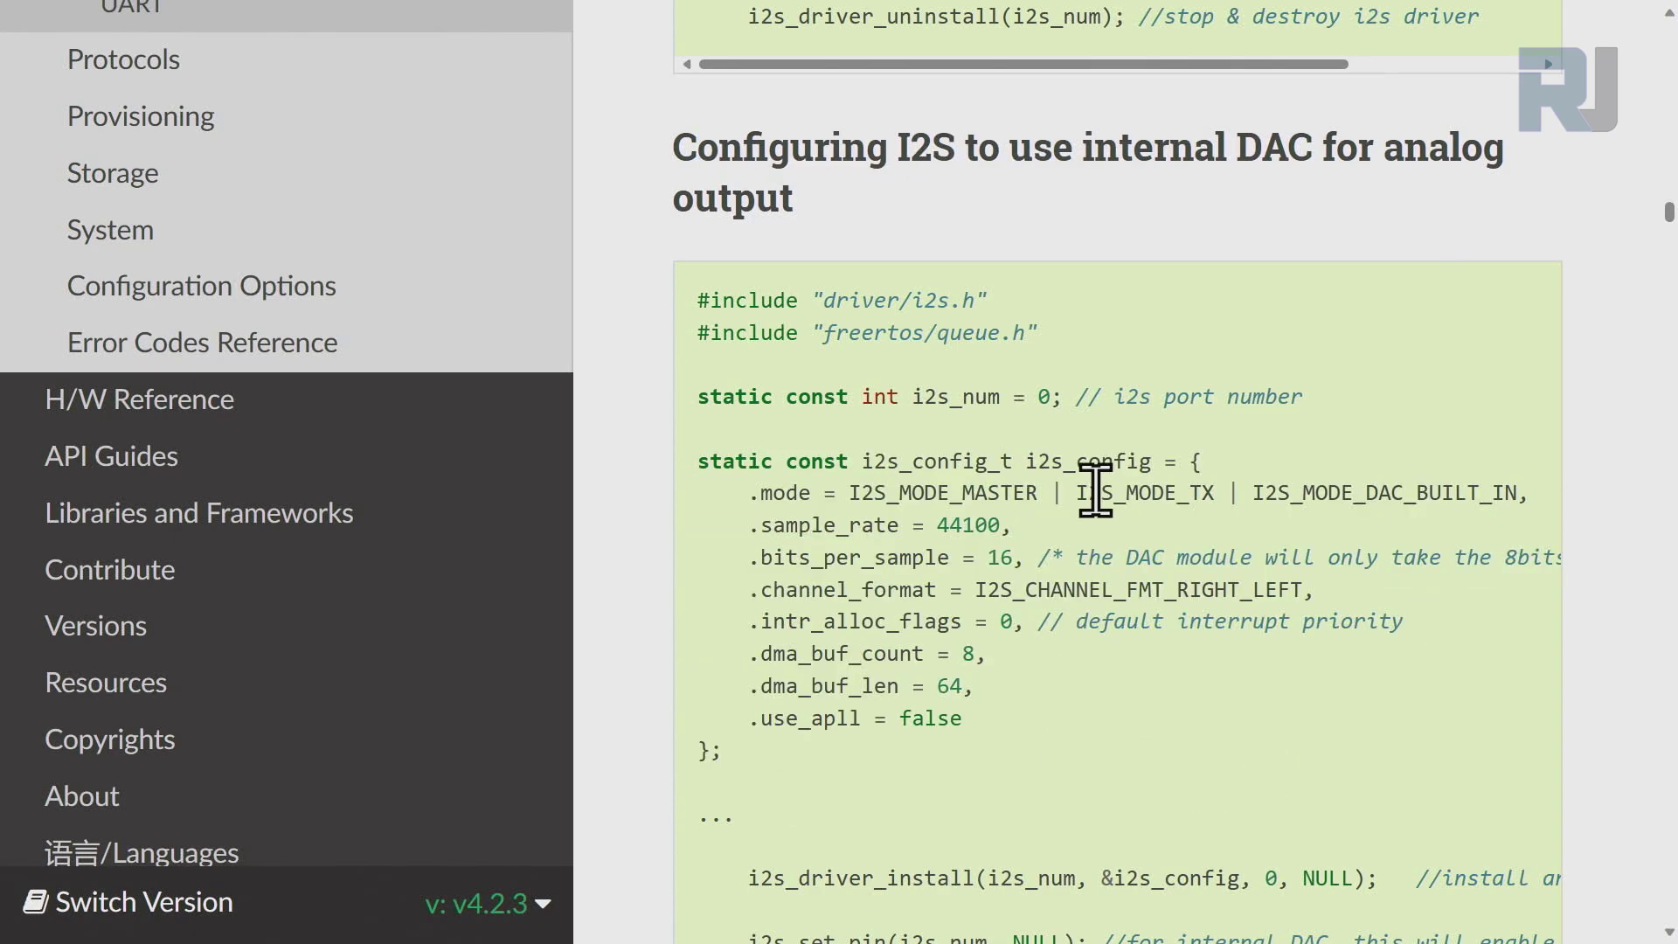
drag(1023, 462, 1140, 458)
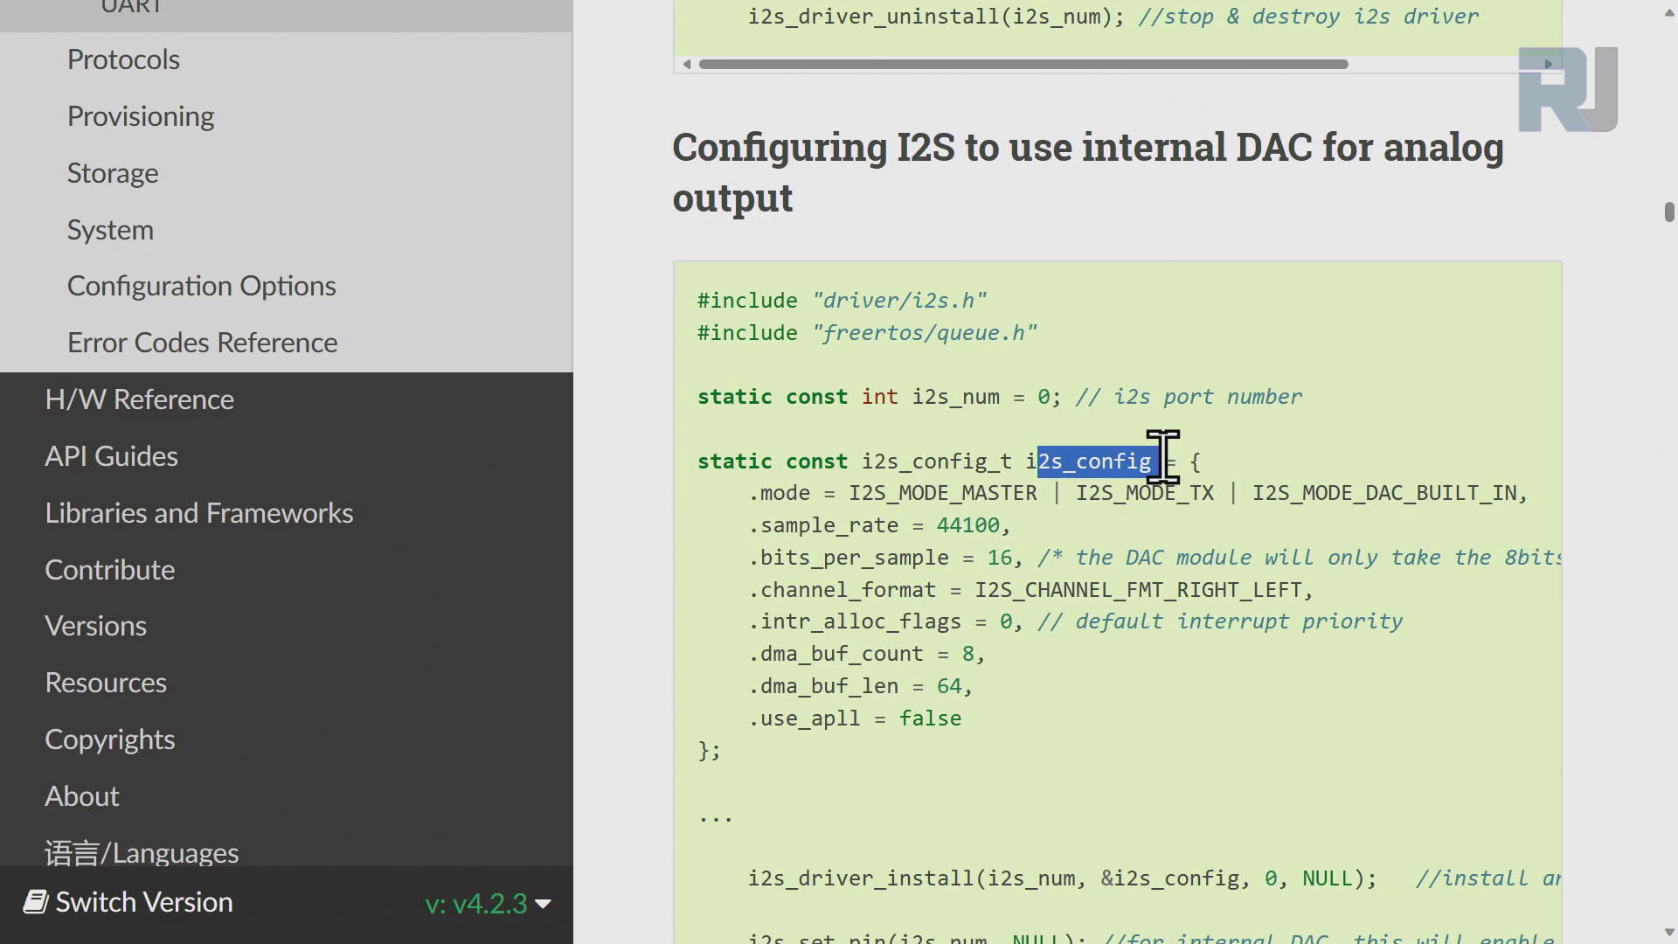
click(938, 527)
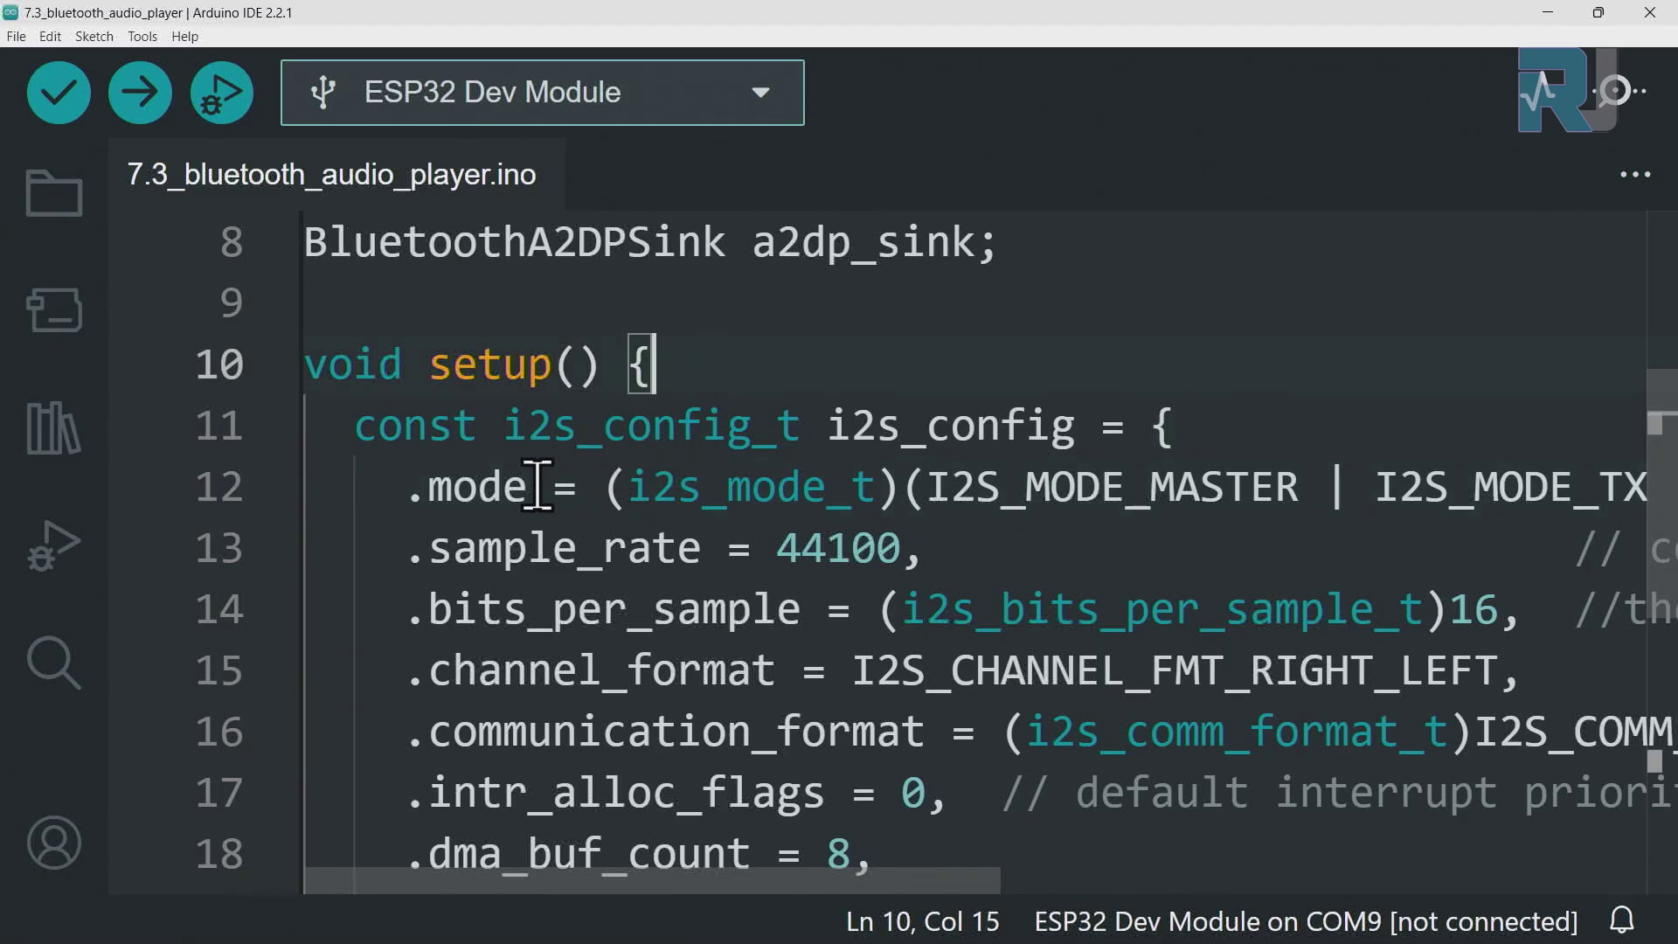
Highlight the 44100 sample rate and the I2S configuration block
drag(778, 551, 894, 546)
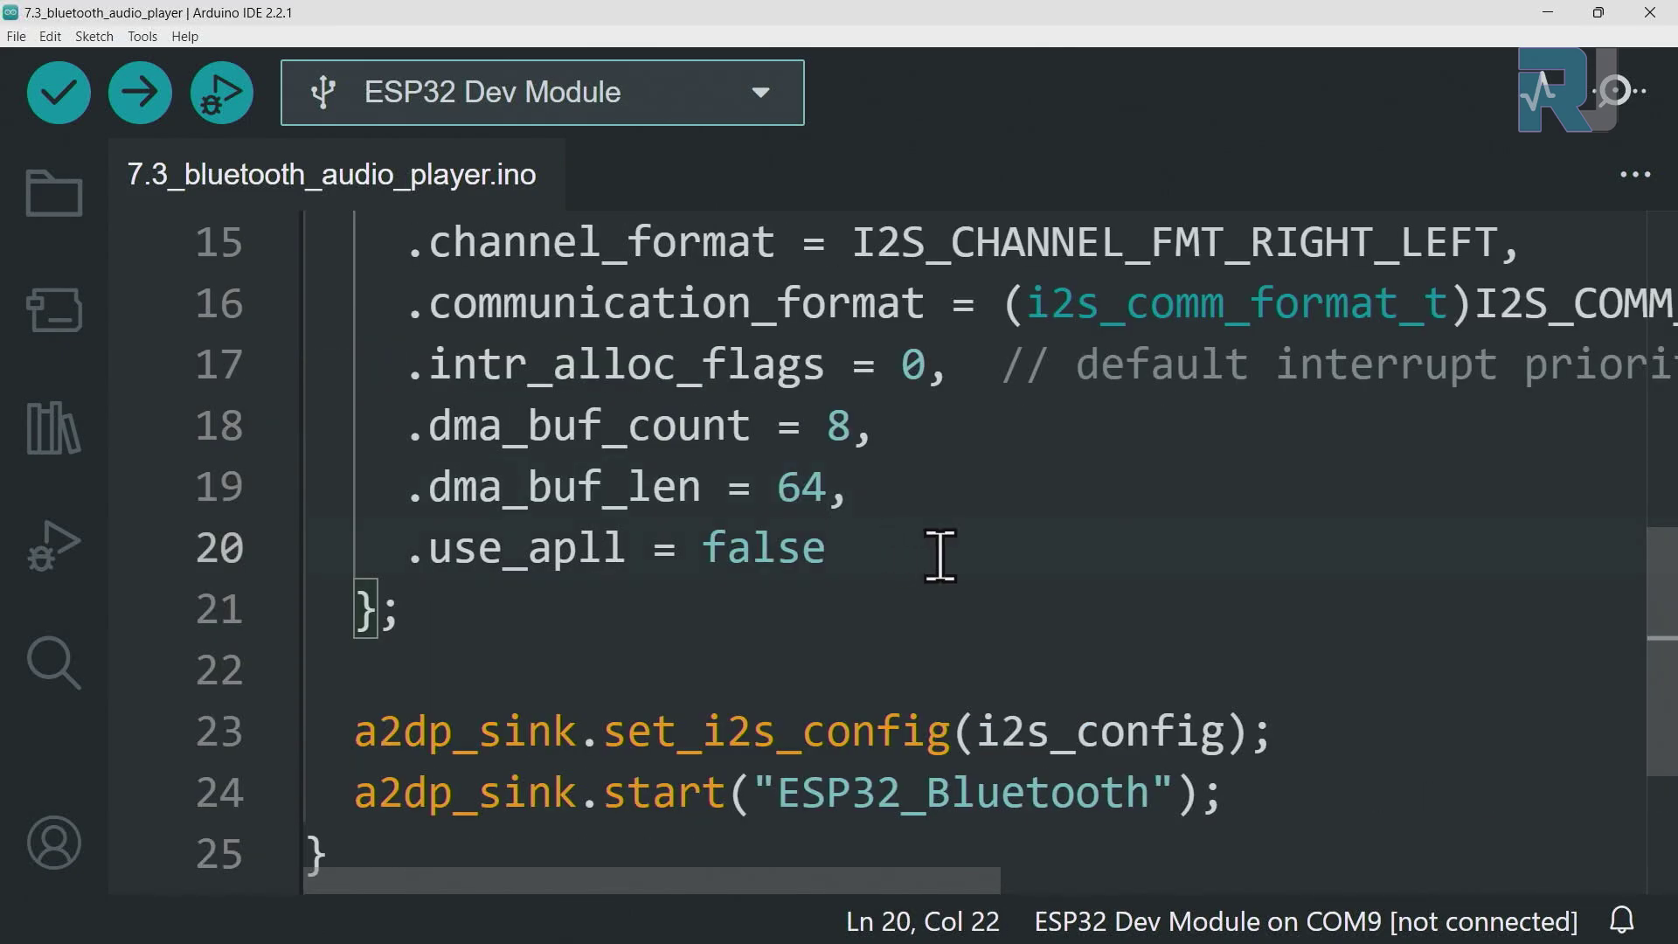
drag(868, 660, 262, 323)
click(743, 387)
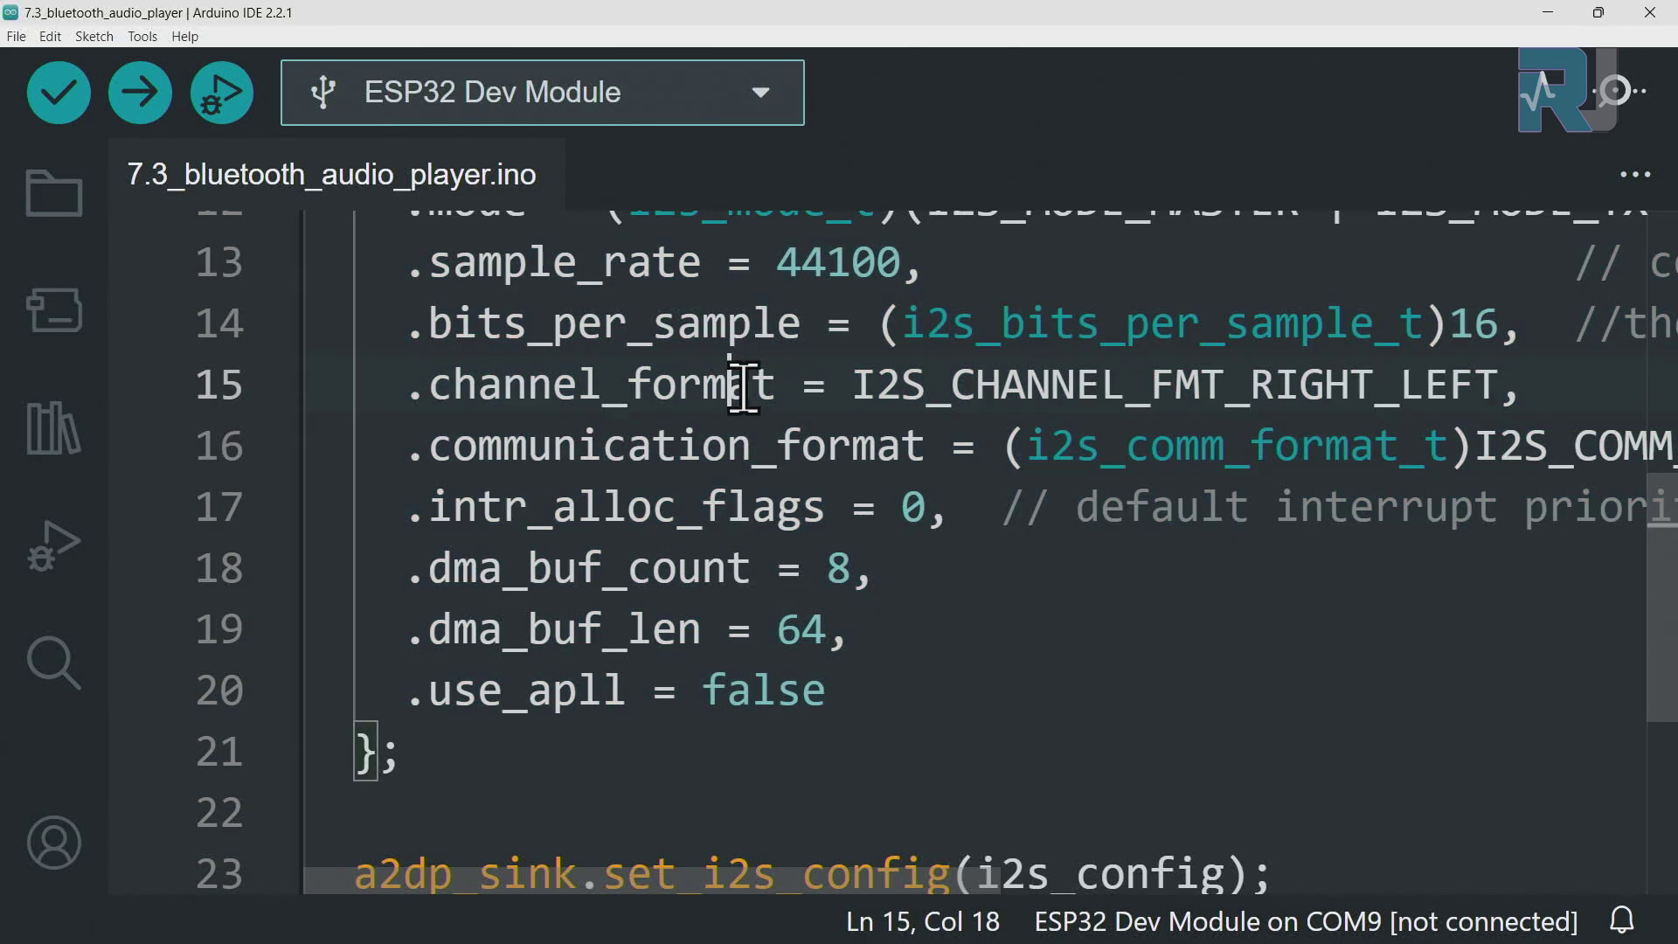
drag(779, 257, 908, 265)
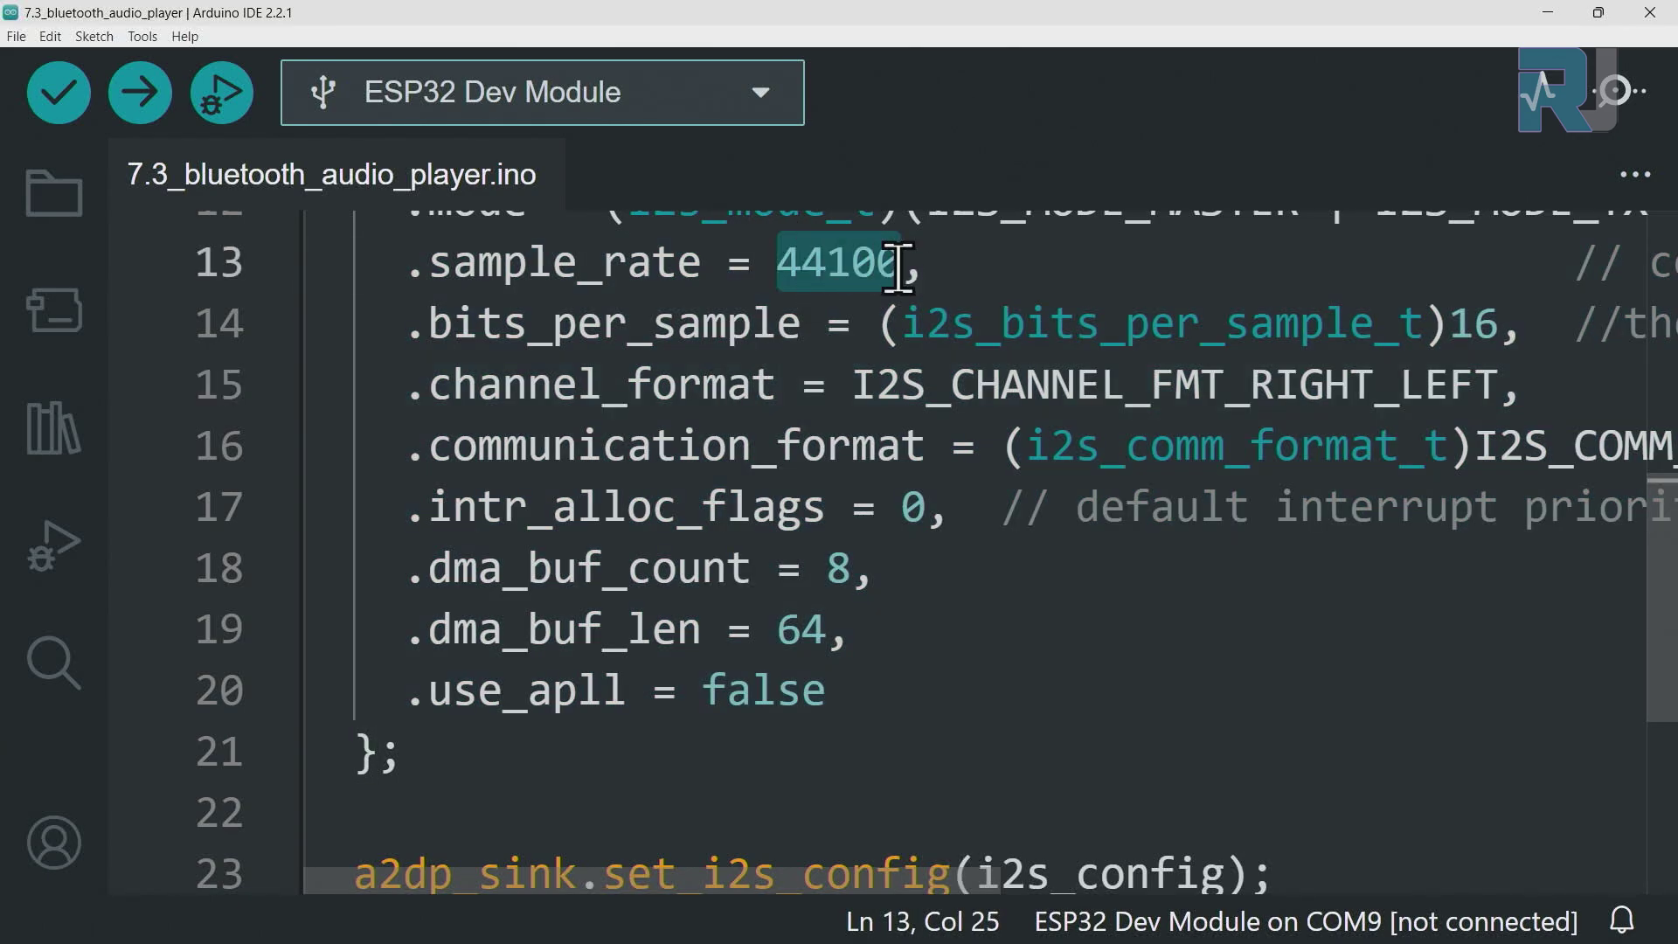
scroll(899, 263, down, 1)
scroll(862, 496, down, 1)
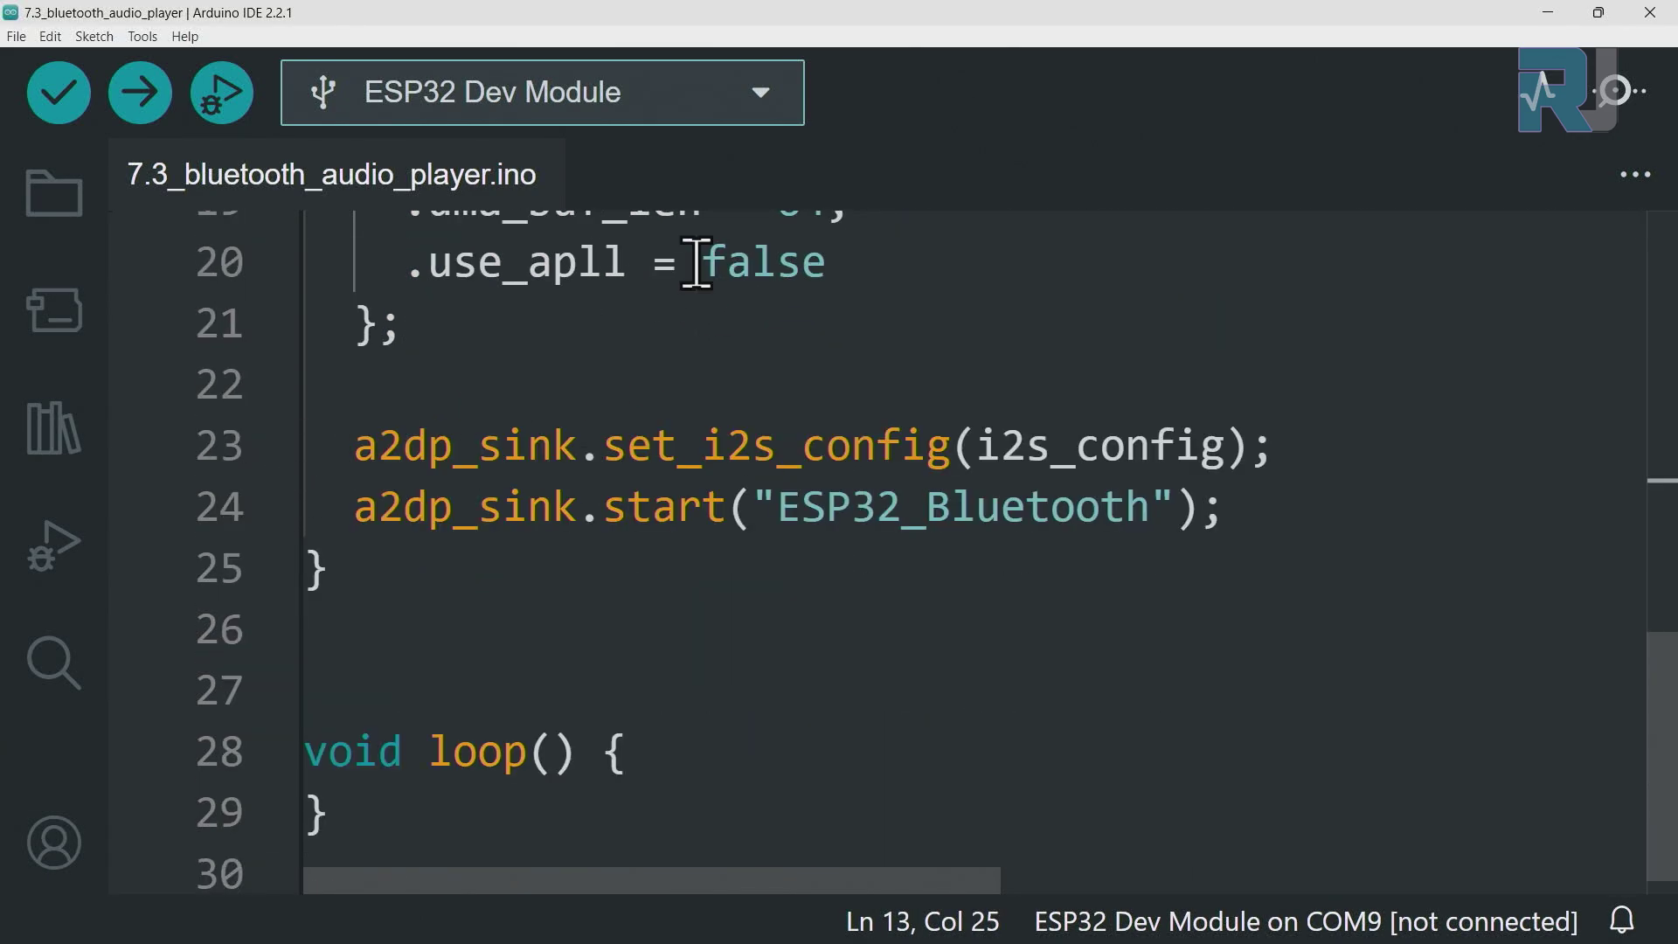
scroll(697, 262, up, 2)
scroll(684, 504, down, 1)
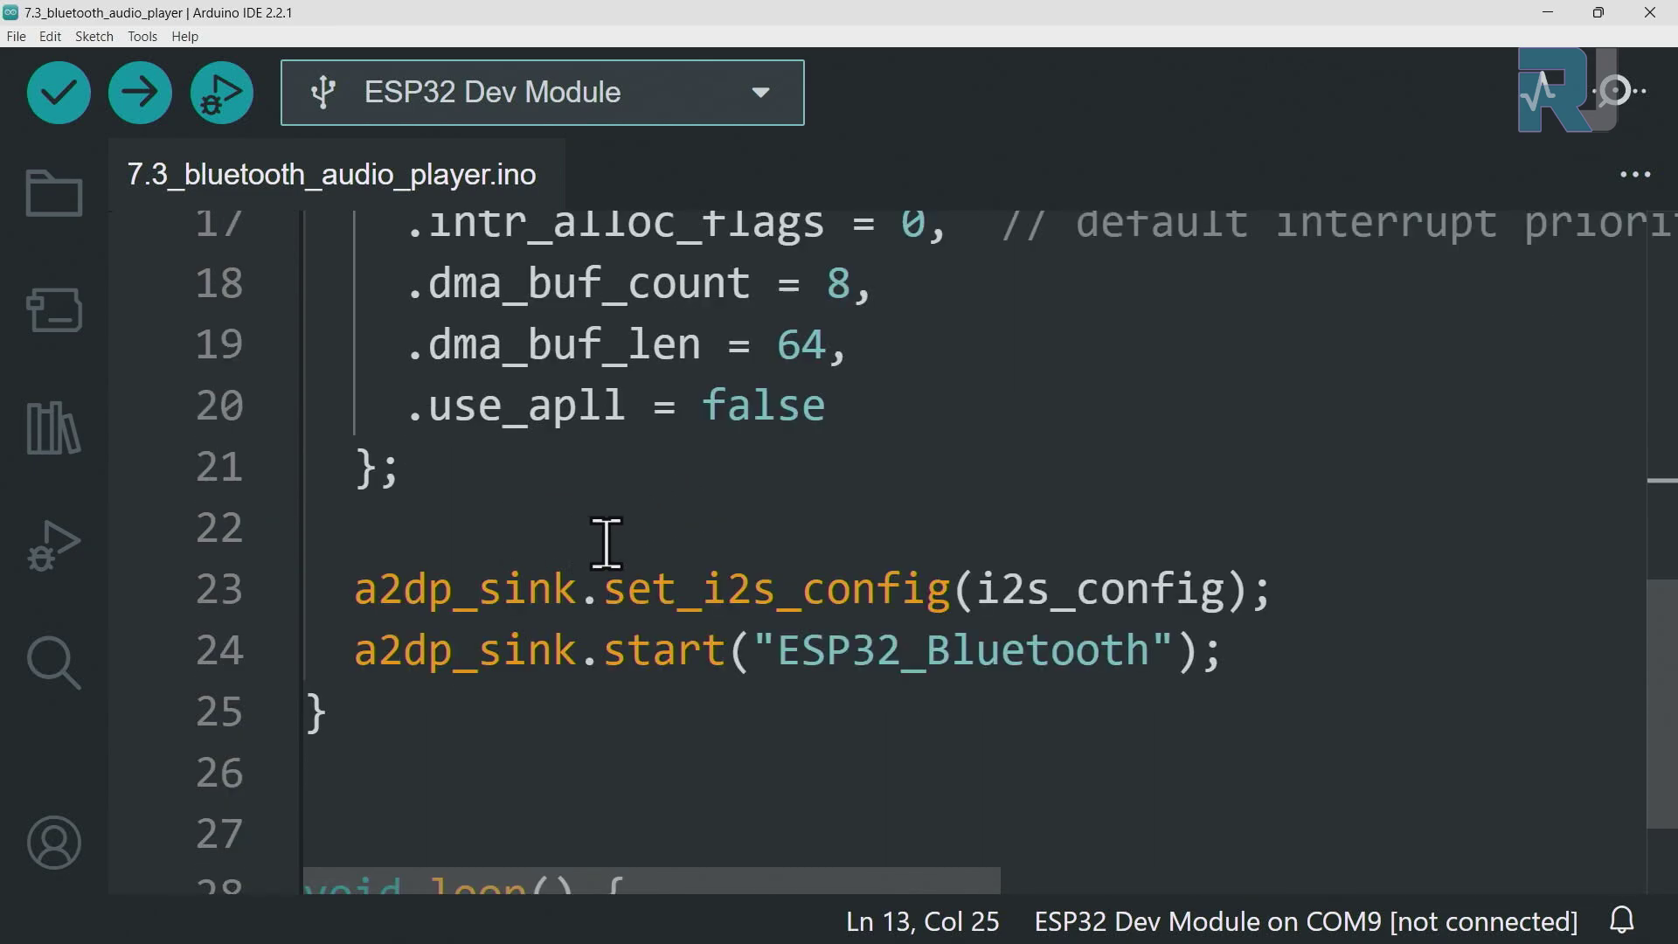
scroll(702, 478, up, 3)
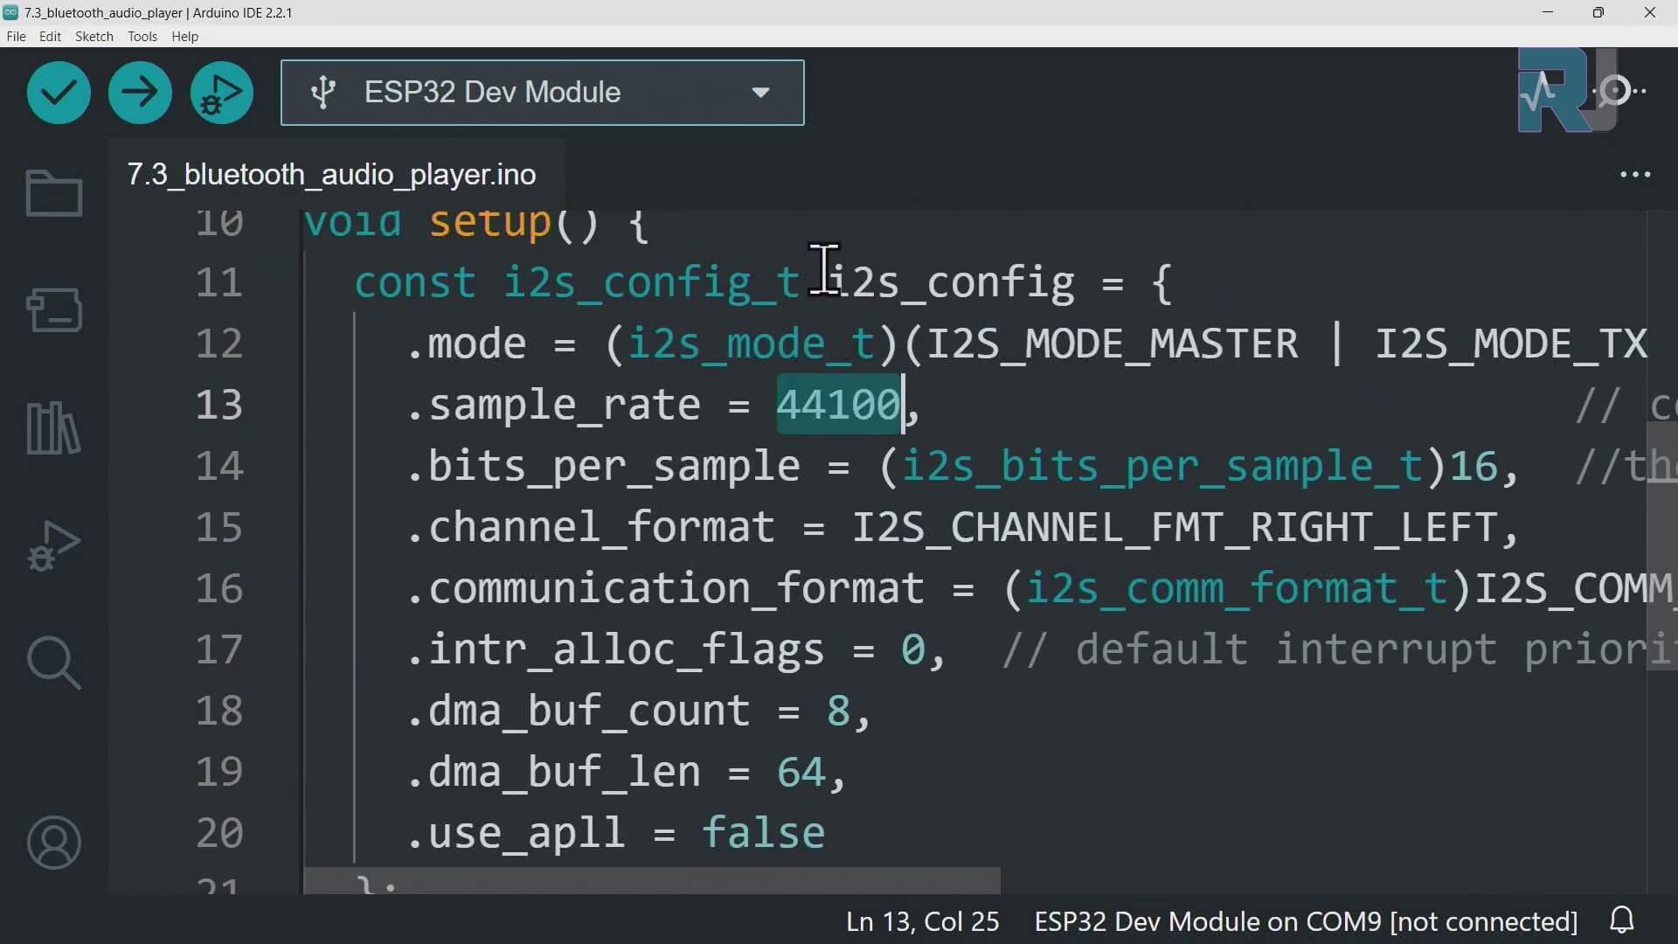
Mark the i2s_config declaration, the set_i2s_config call, a2dp_sink and the ESP32_Bluetooth name
click(1059, 276)
scroll(1060, 270, up, 1)
scroll(1037, 599, down, 3)
click(981, 730)
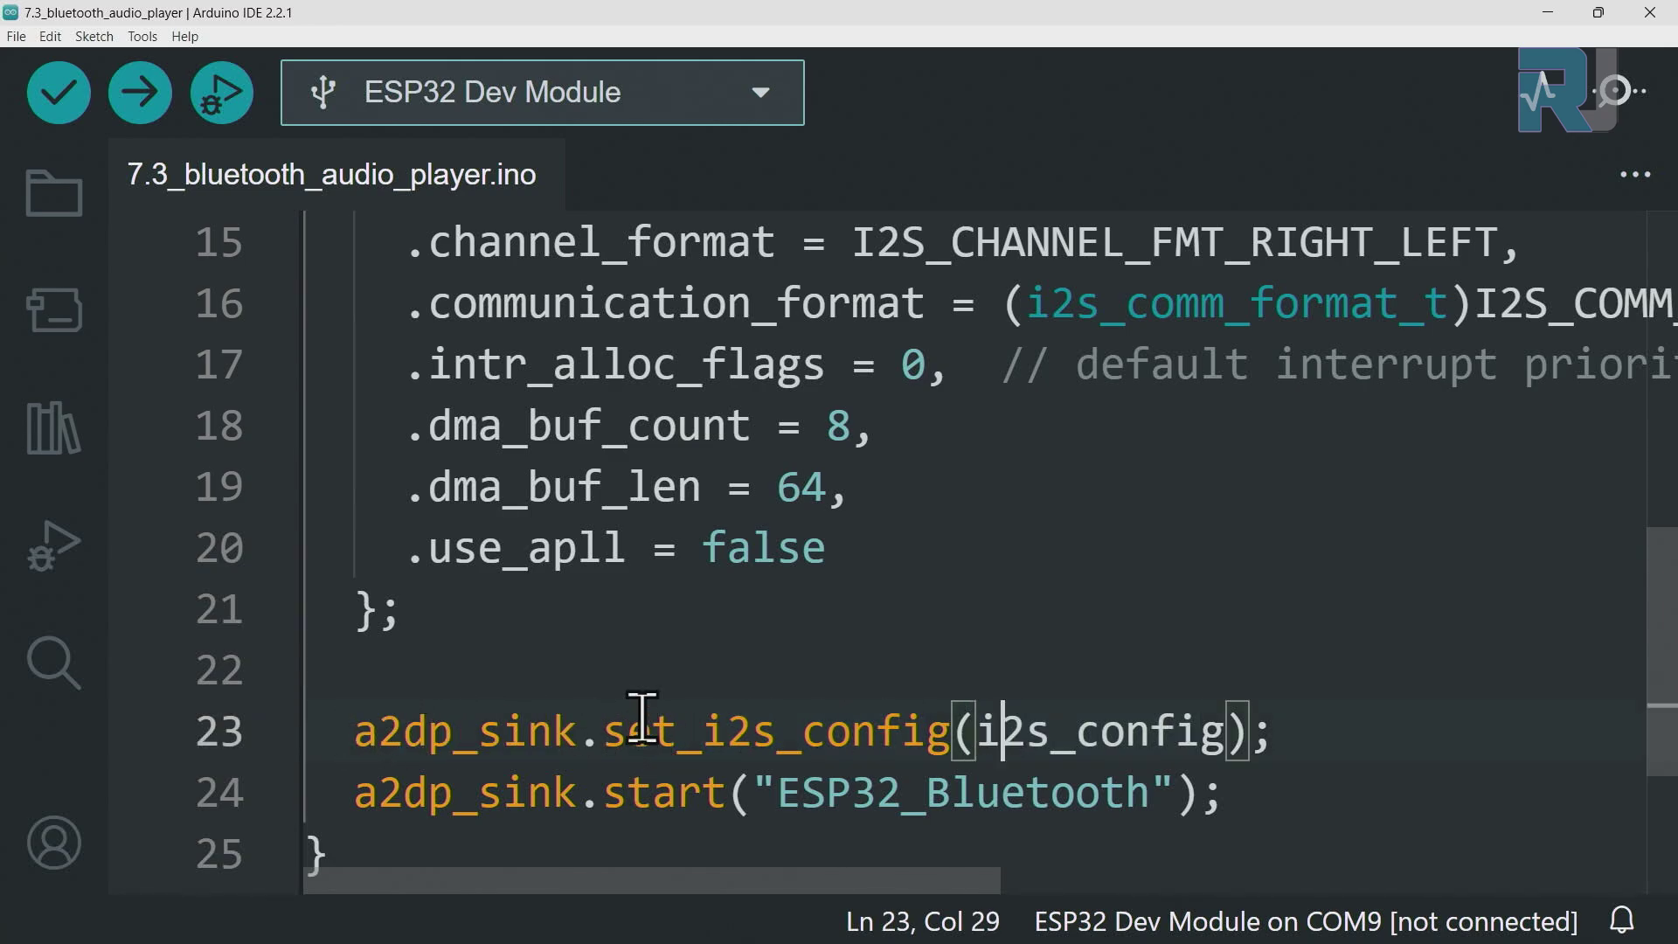
drag(642, 718, 961, 730)
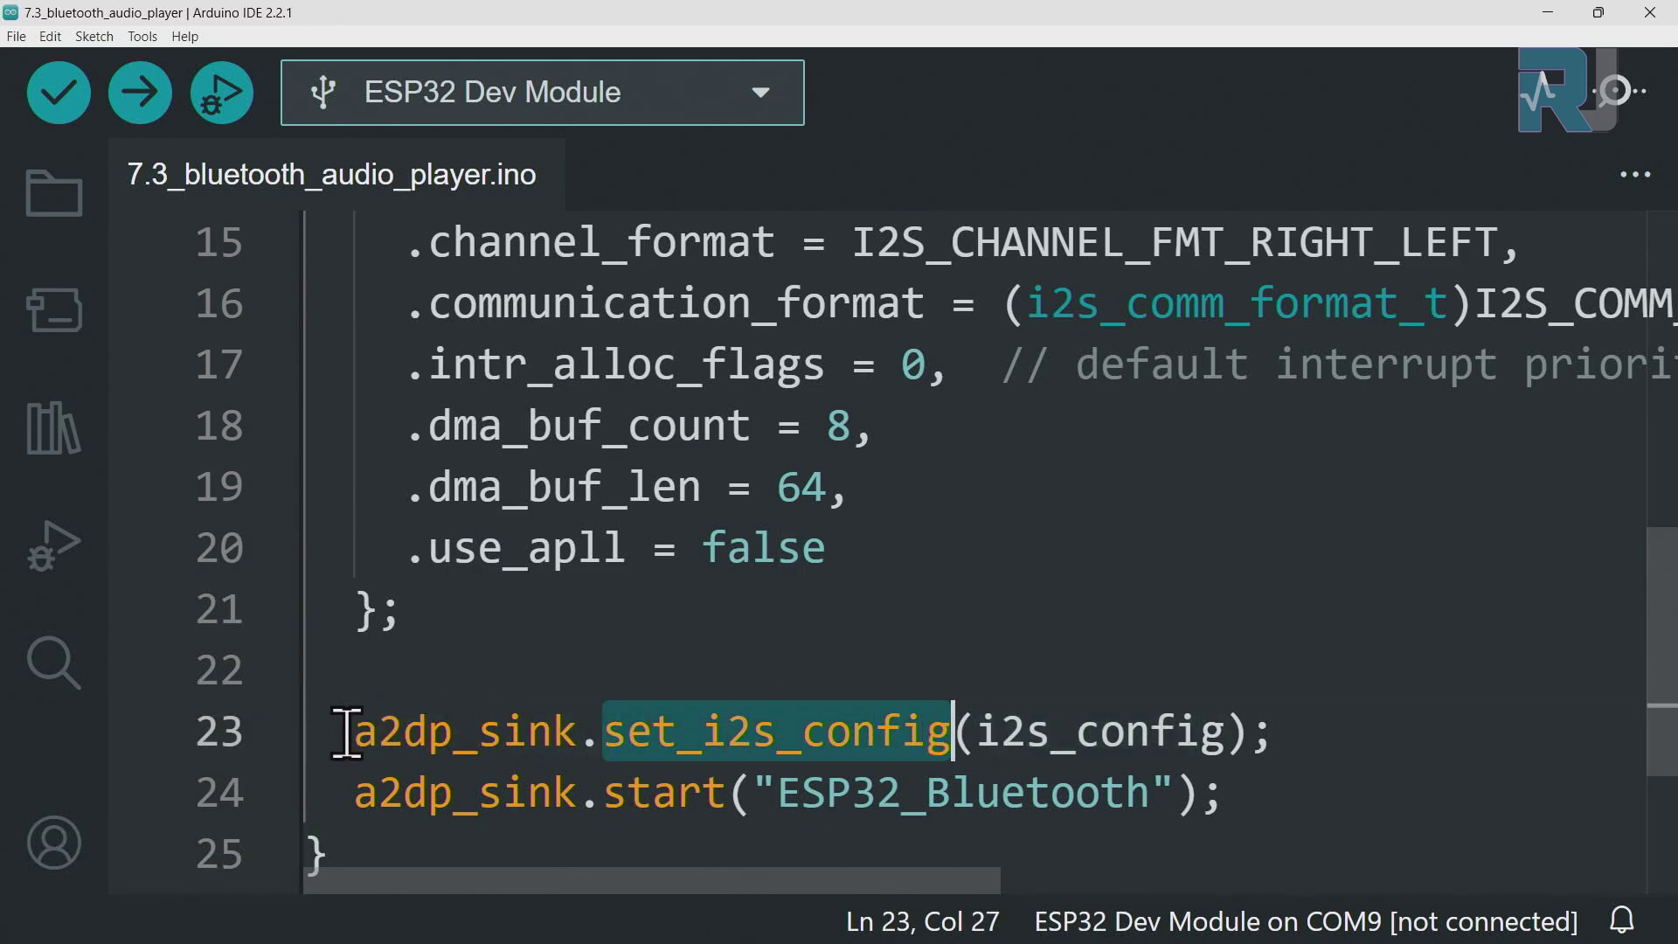
drag(346, 732, 582, 729)
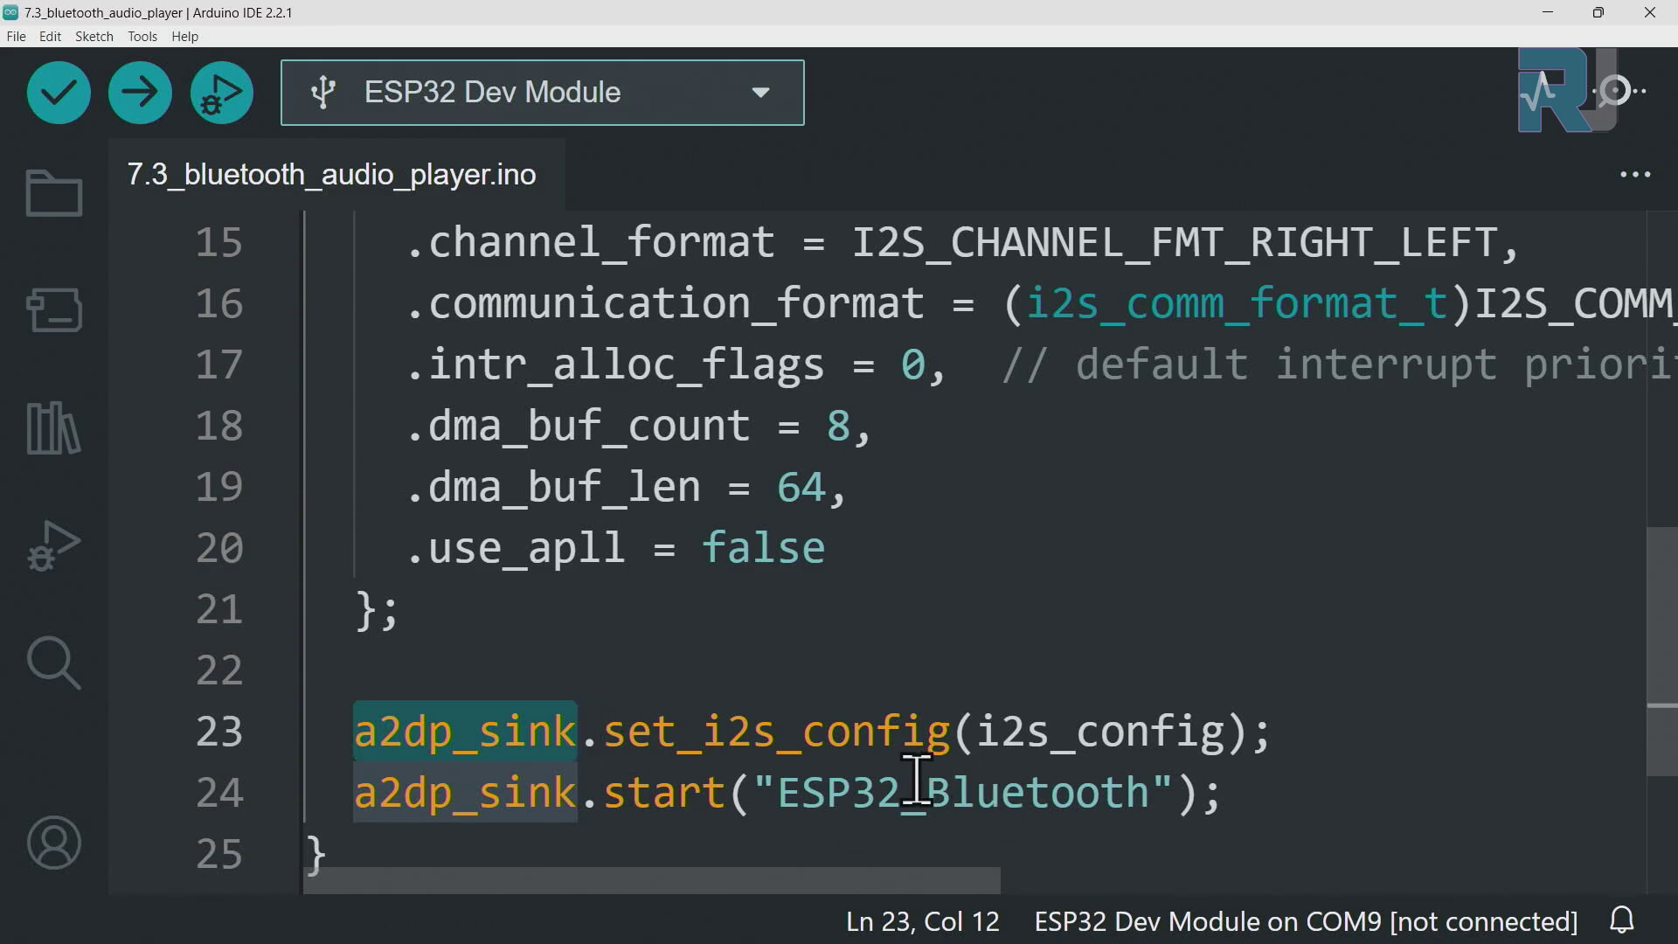
click(519, 791)
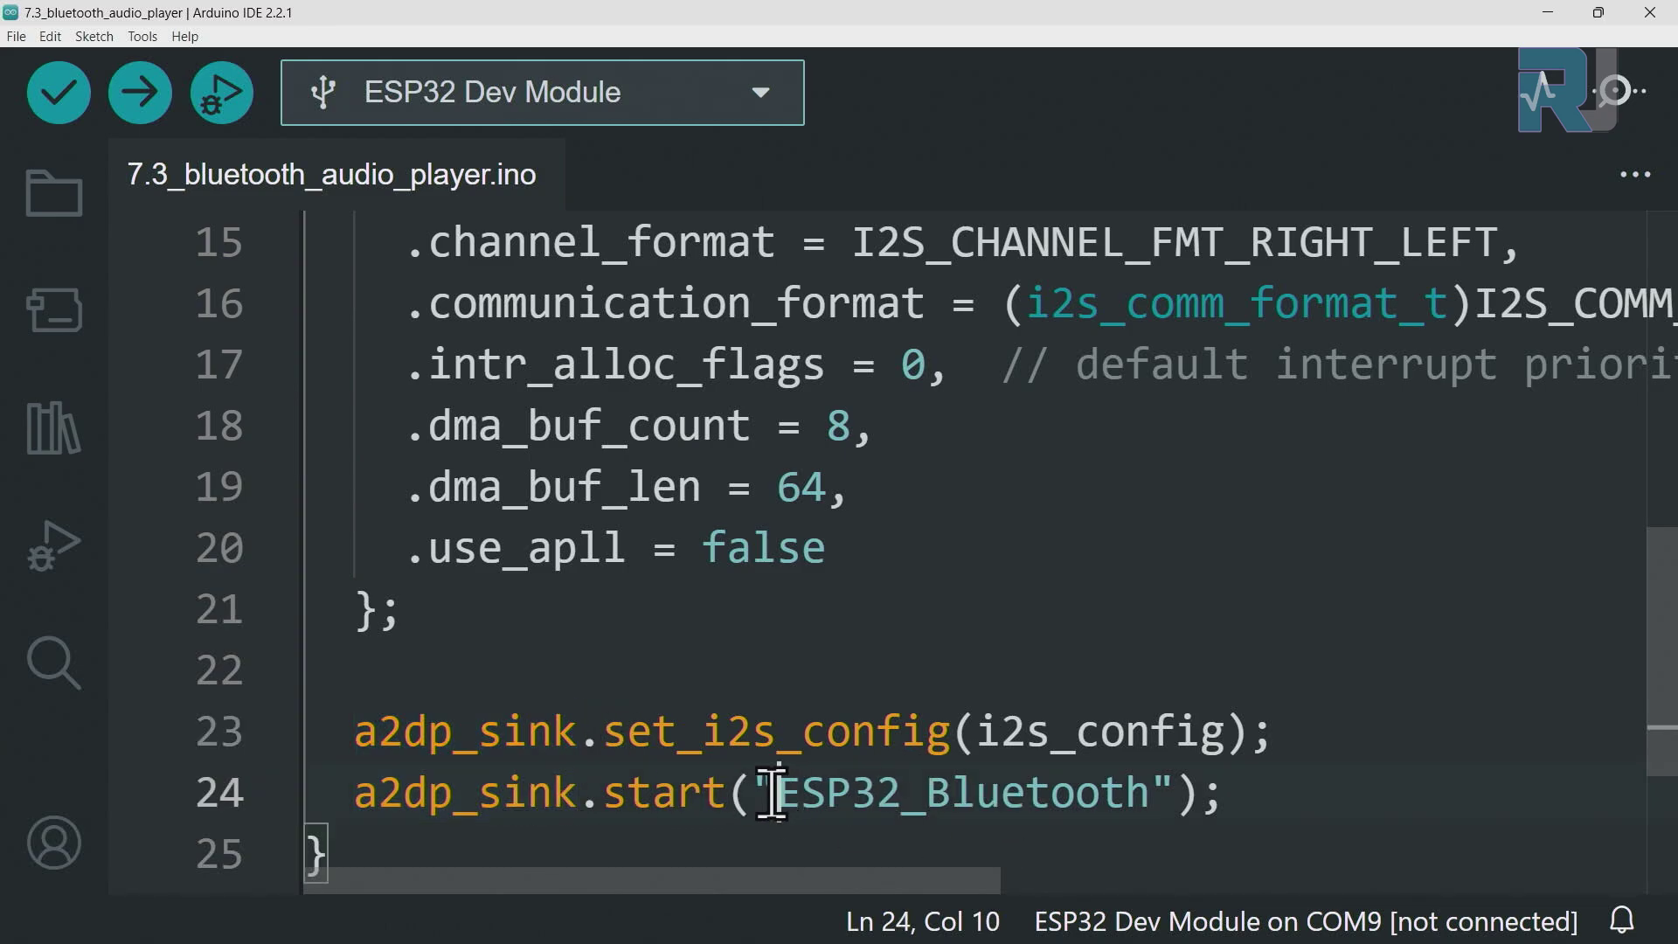
drag(774, 793, 1176, 795)
scroll(1112, 784, down, 1)
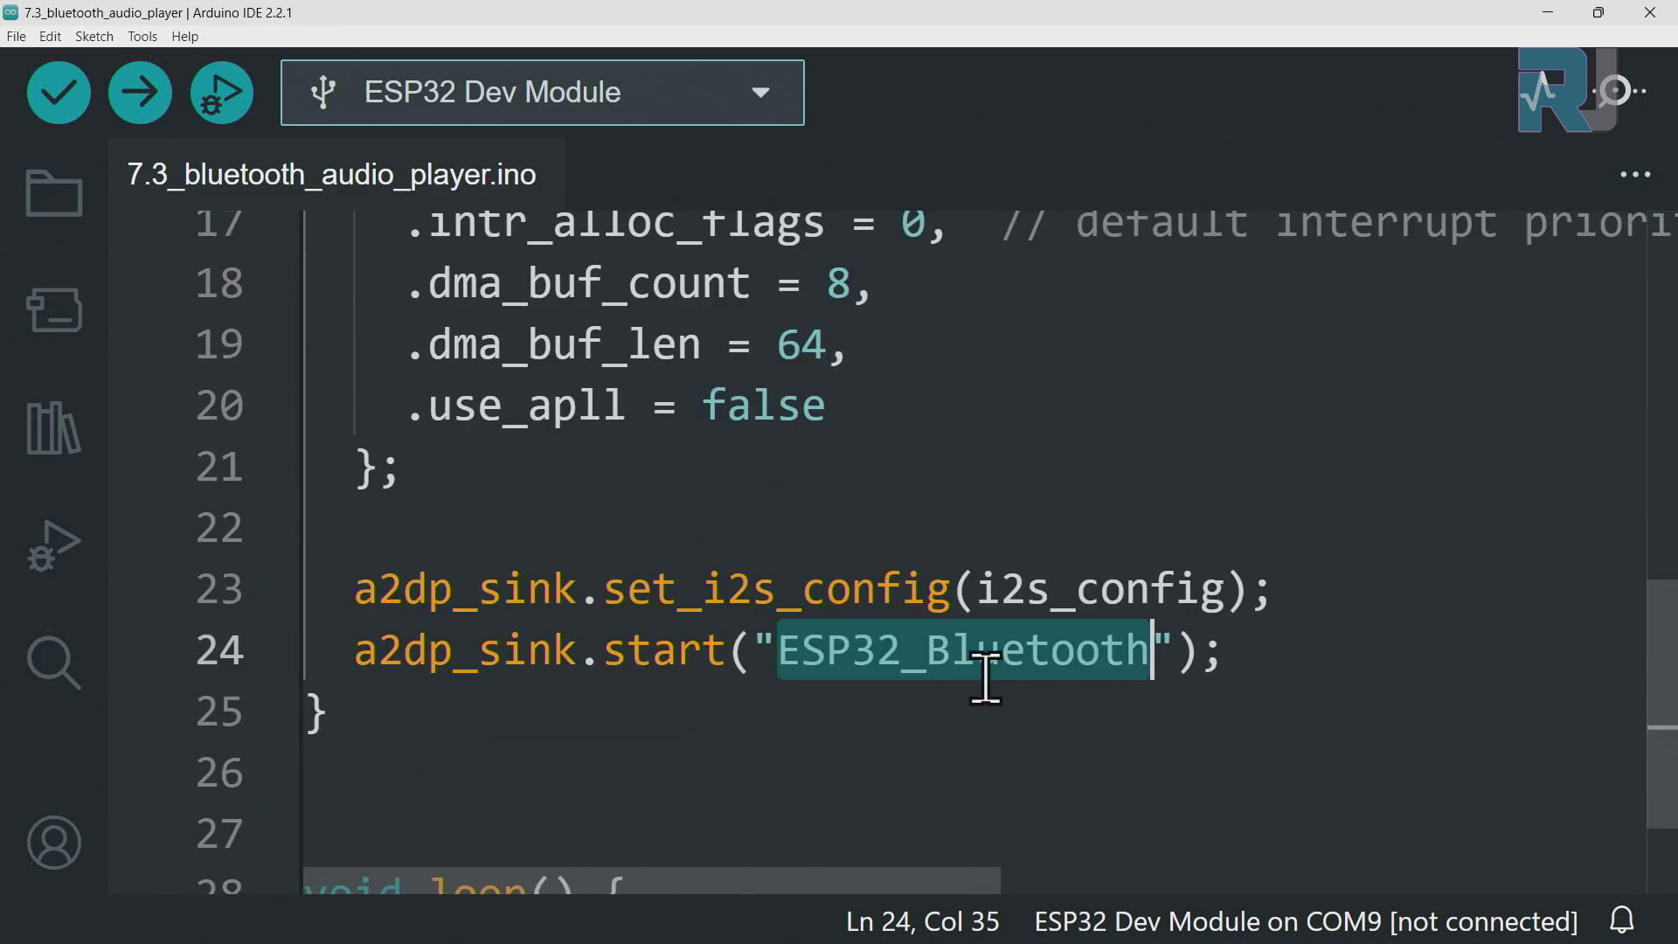
scroll(907, 673, down, 1)
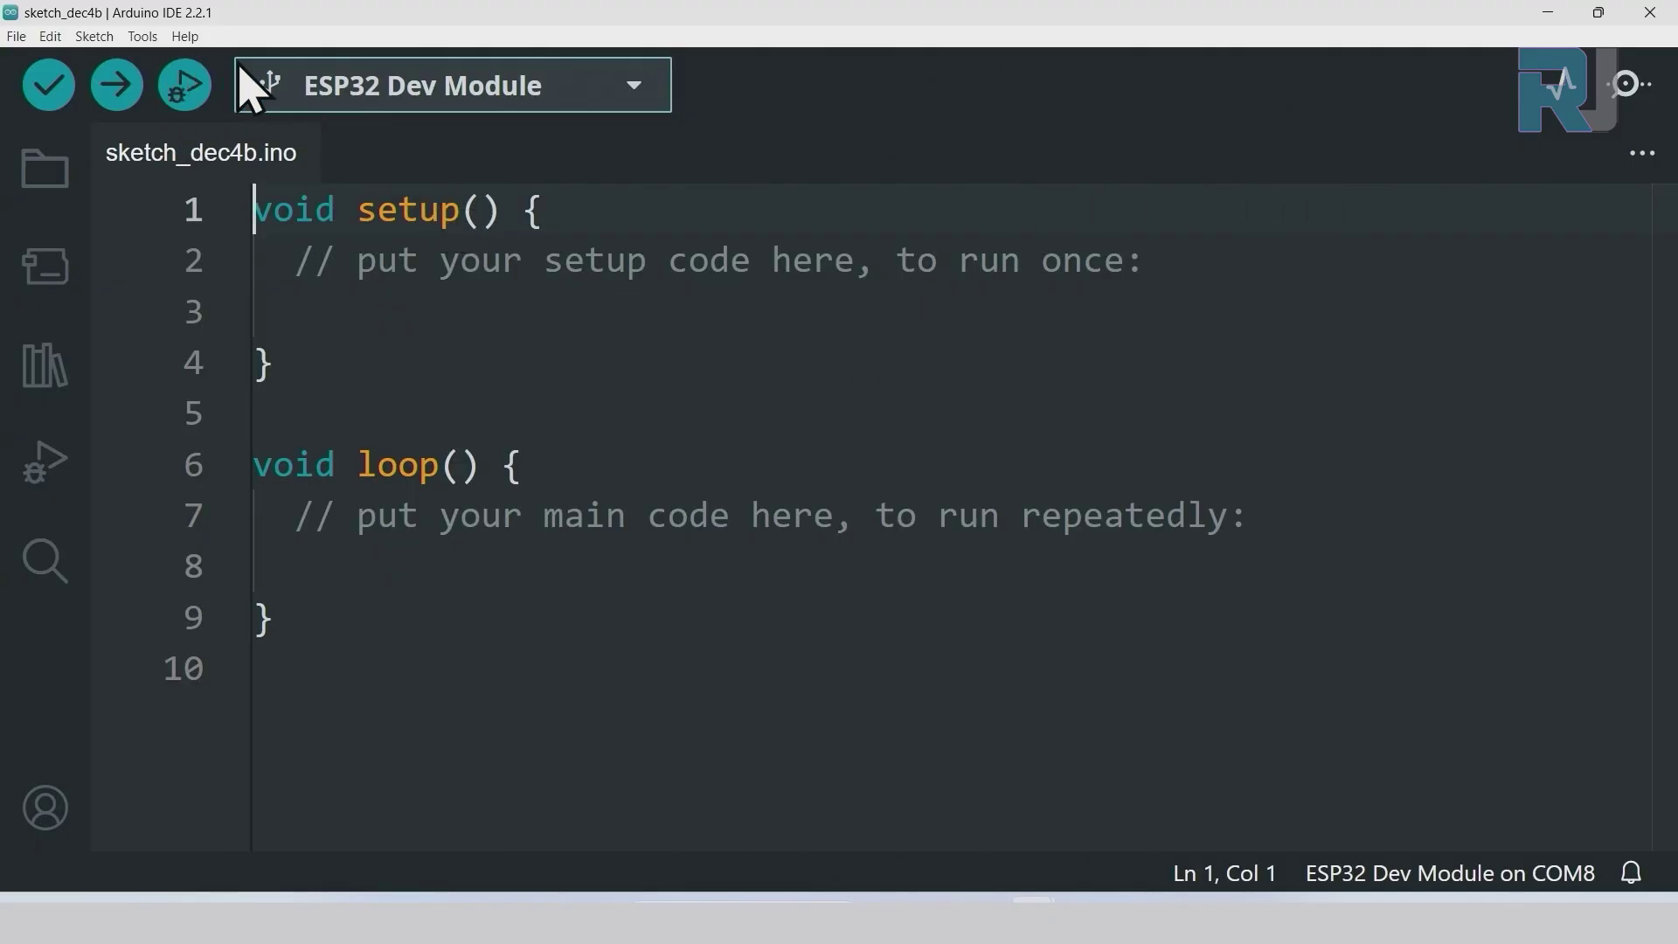
Pick ESP32 Dev Module on COM8 in the board and port chooser
click(638, 88)
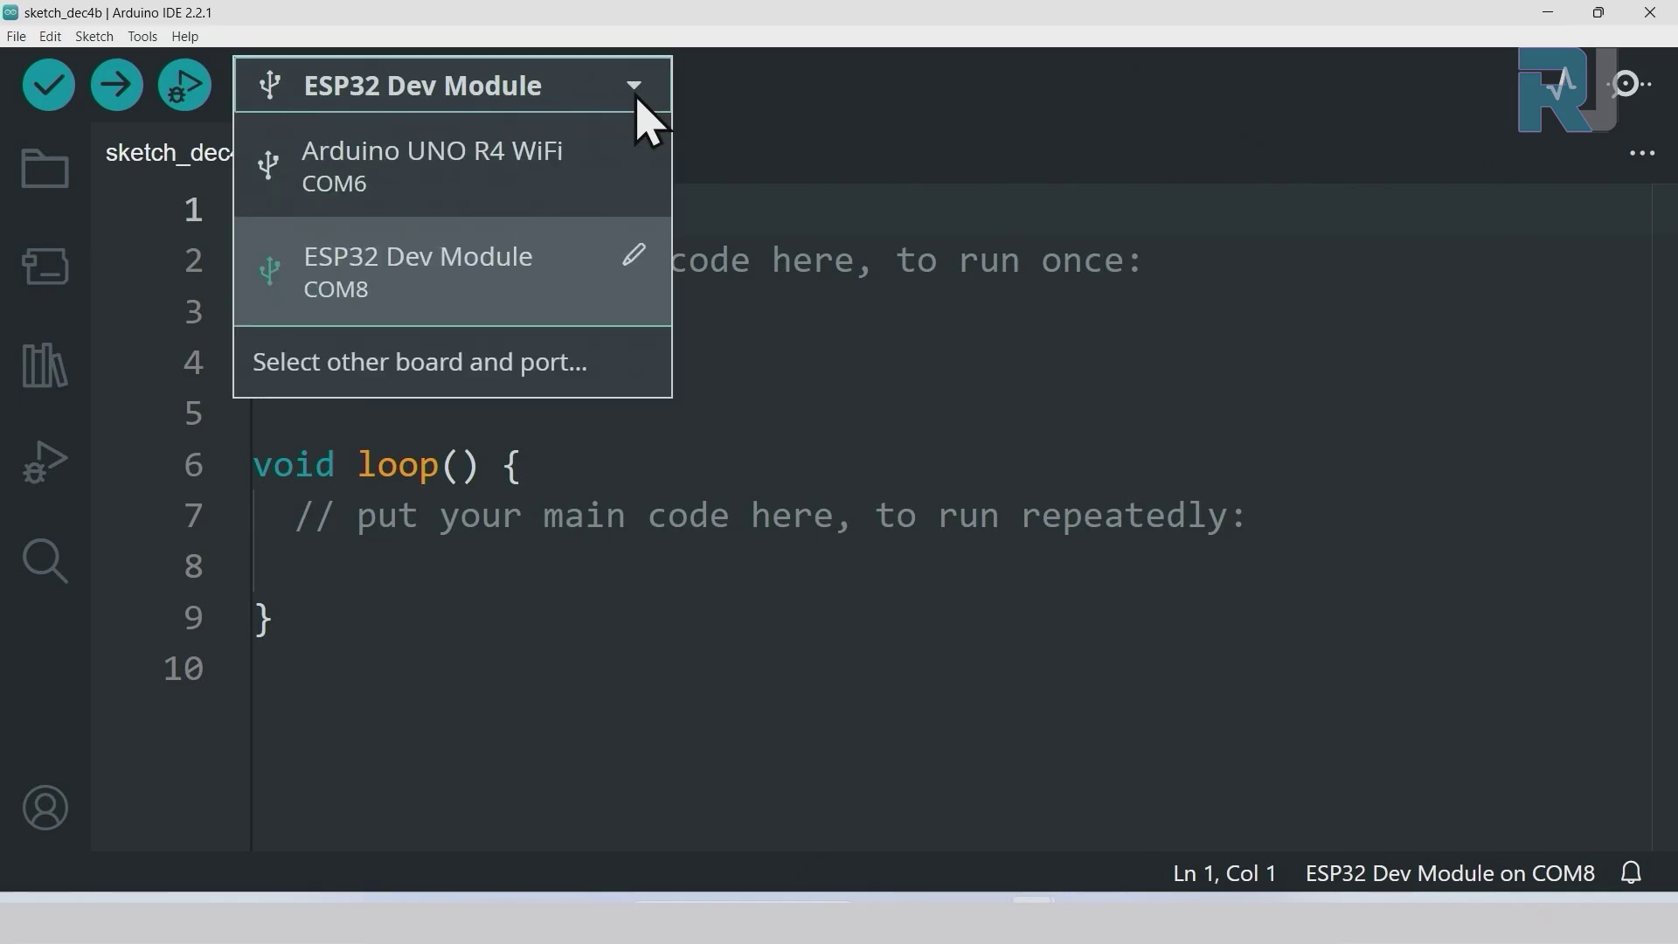
click(379, 380)
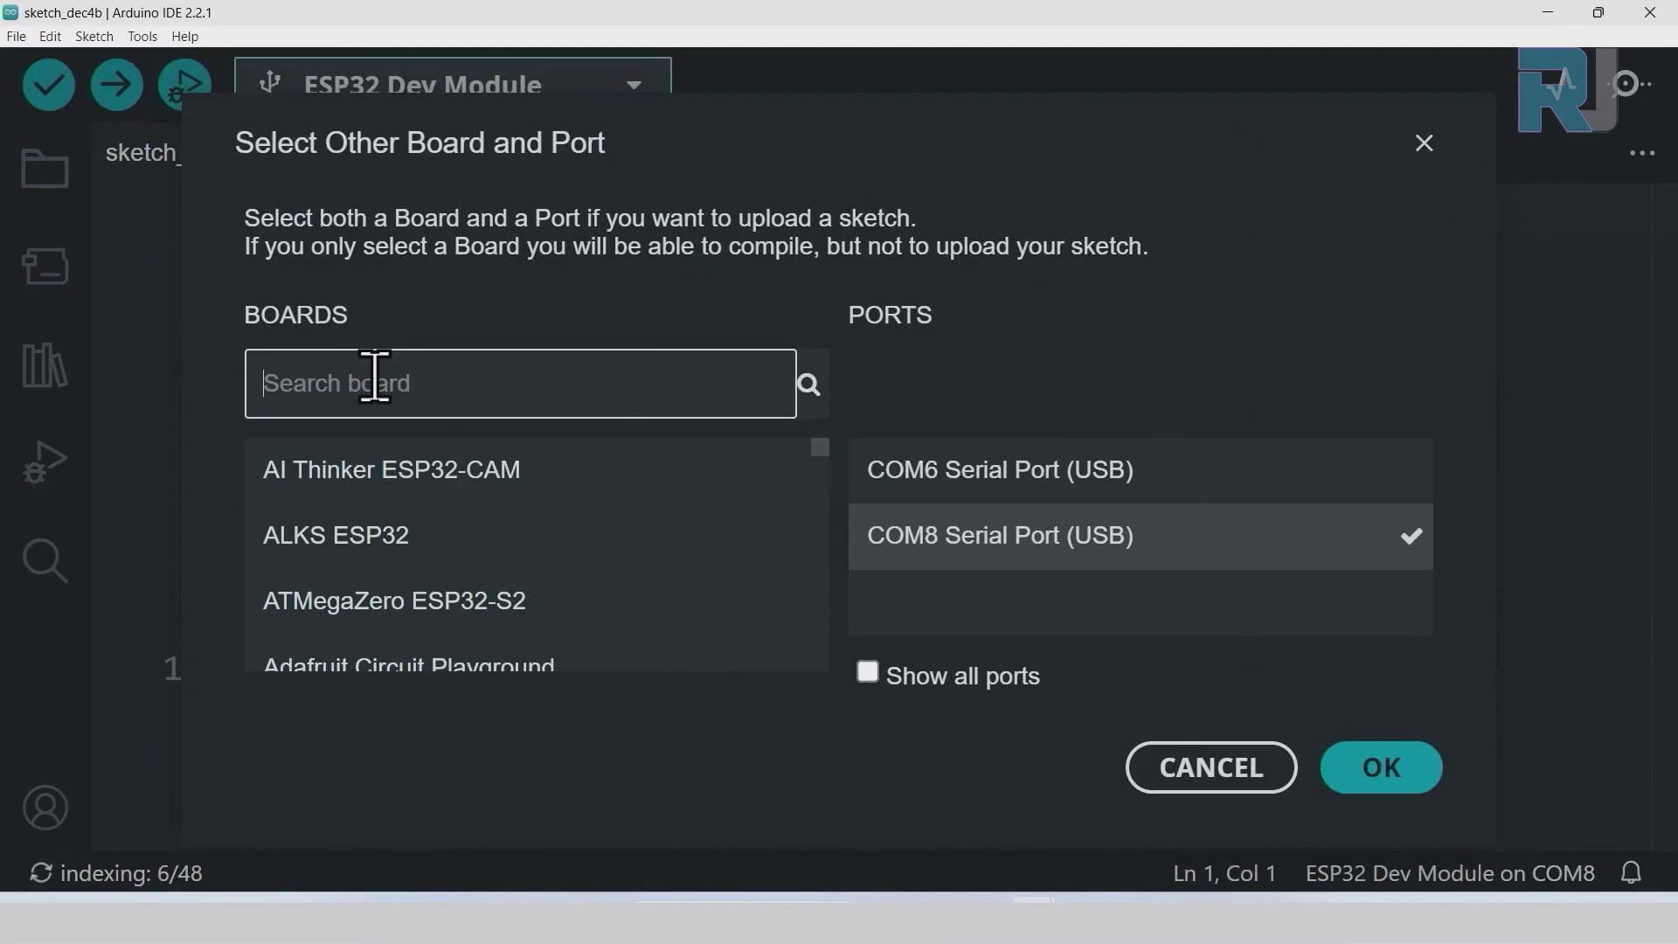
text(esp32 dev)
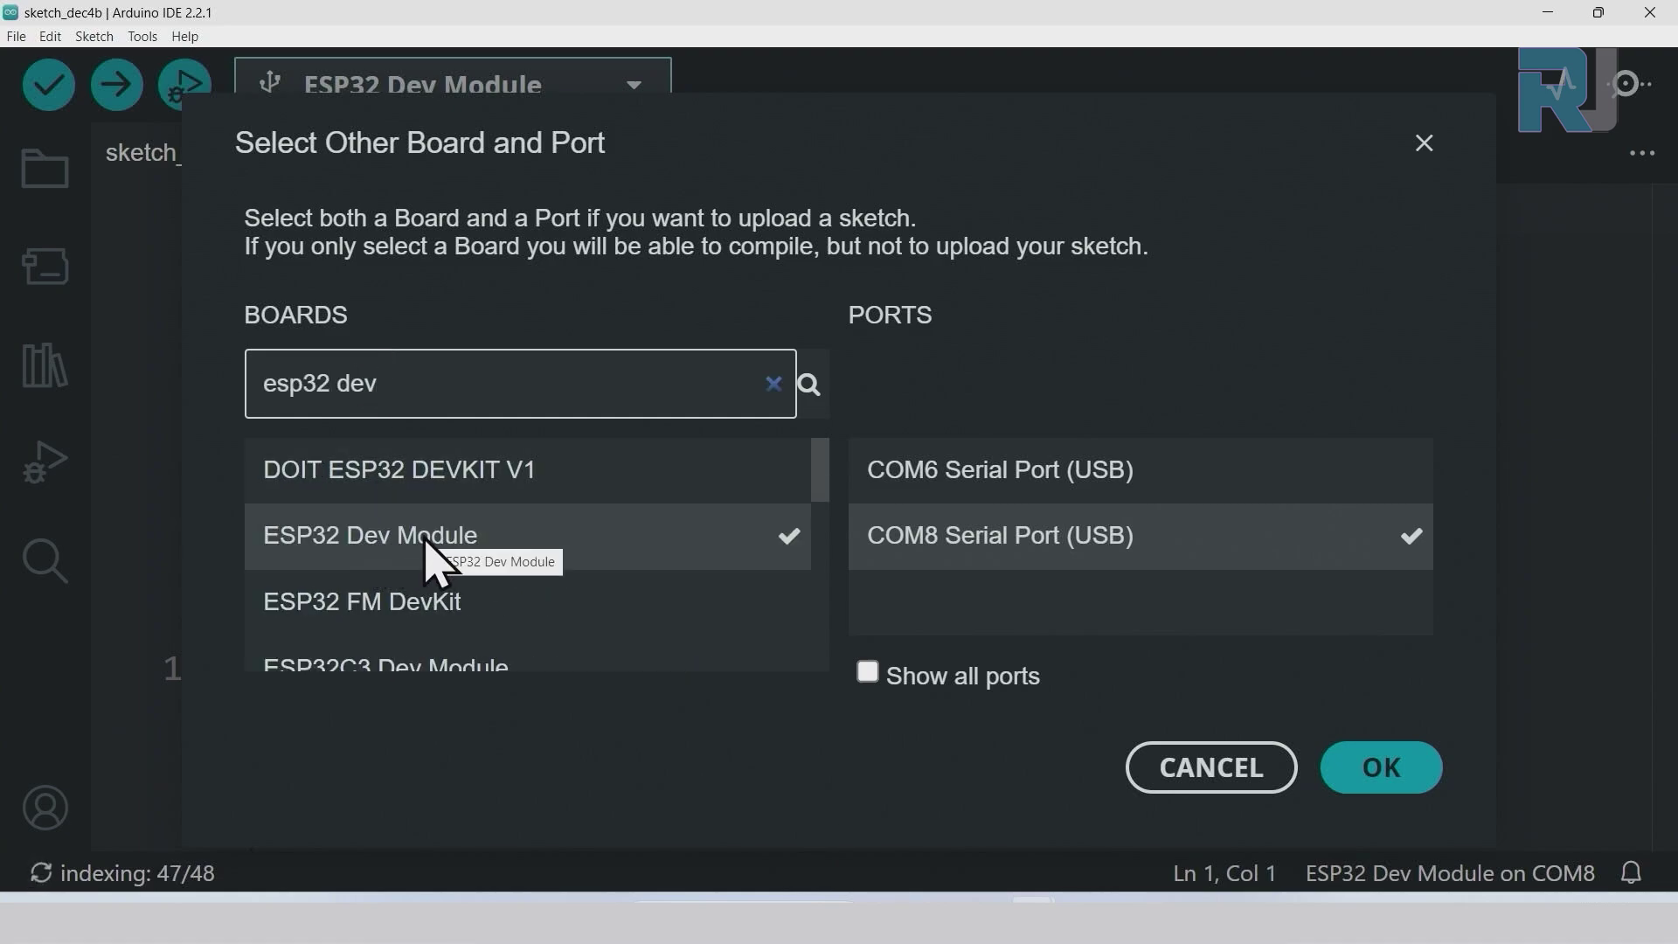
click(1405, 773)
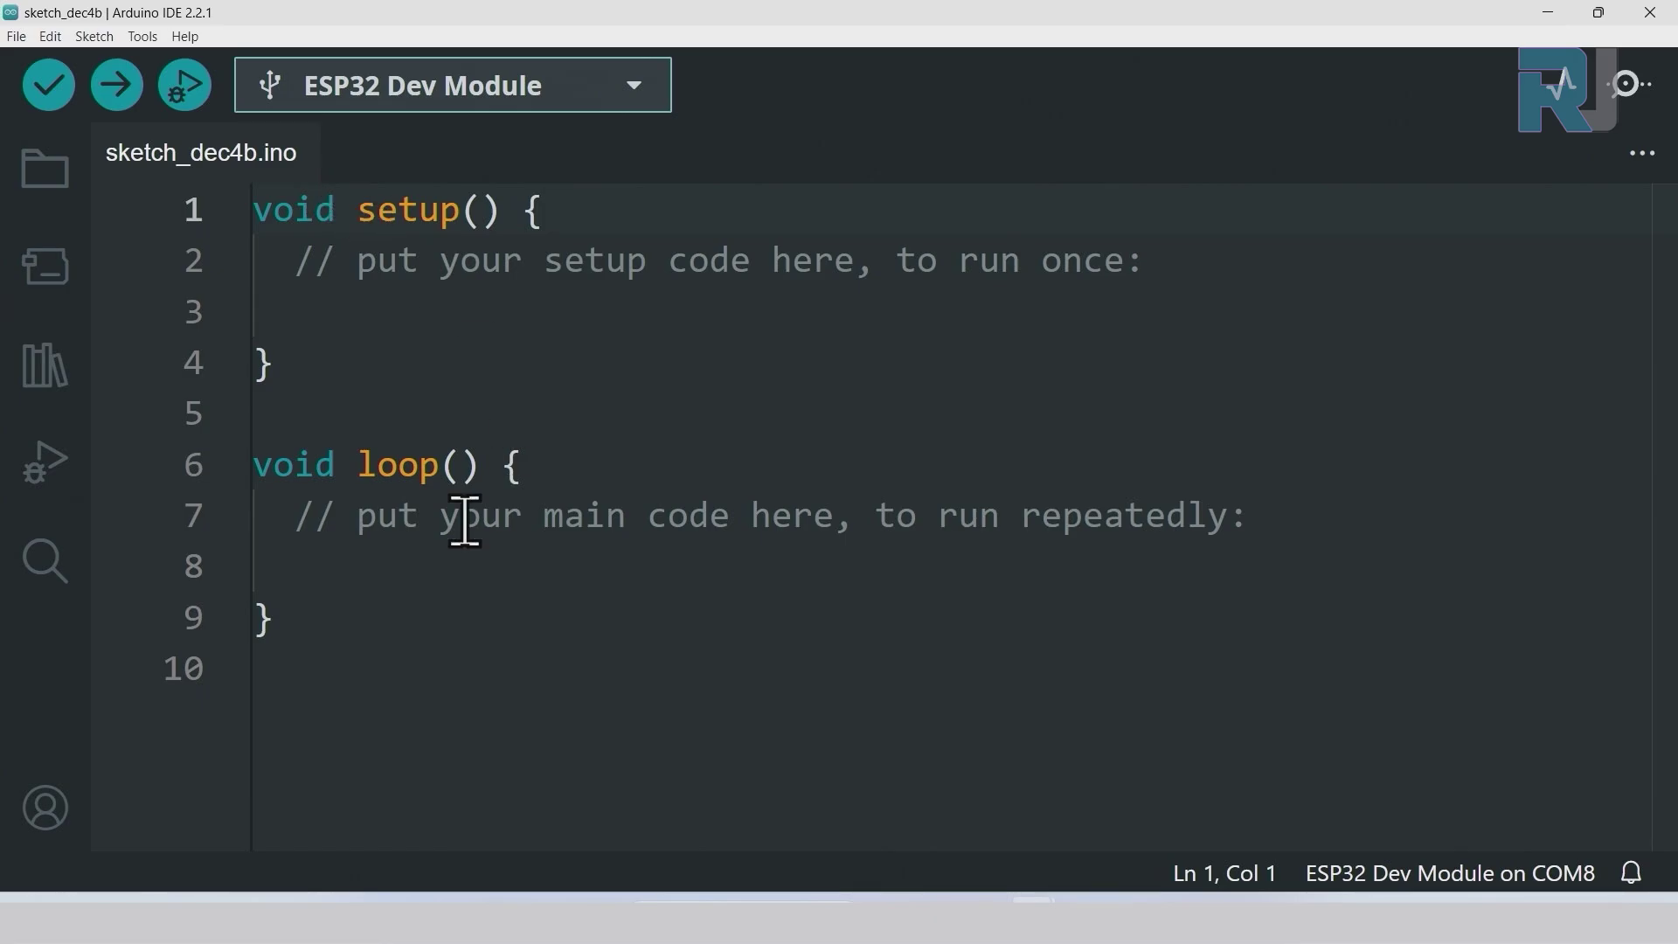
click(536, 380)
Keep ESP32 Dev Module as the board and list the connected boards with their ports
click(278, 75)
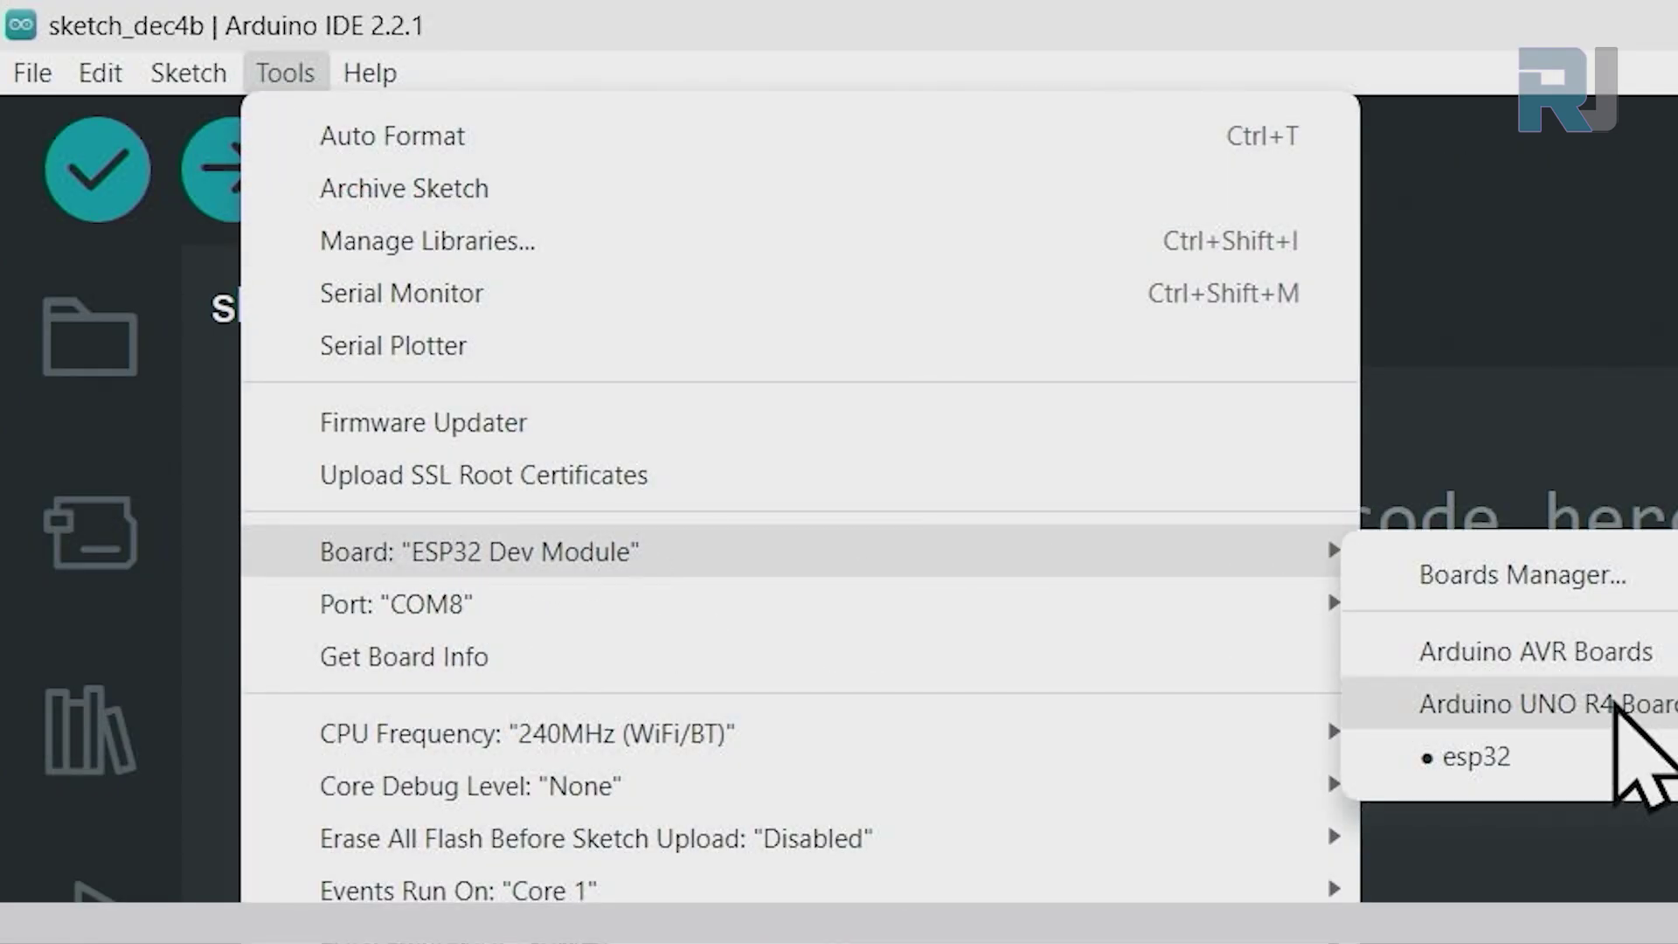
mouse_move(171, 549)
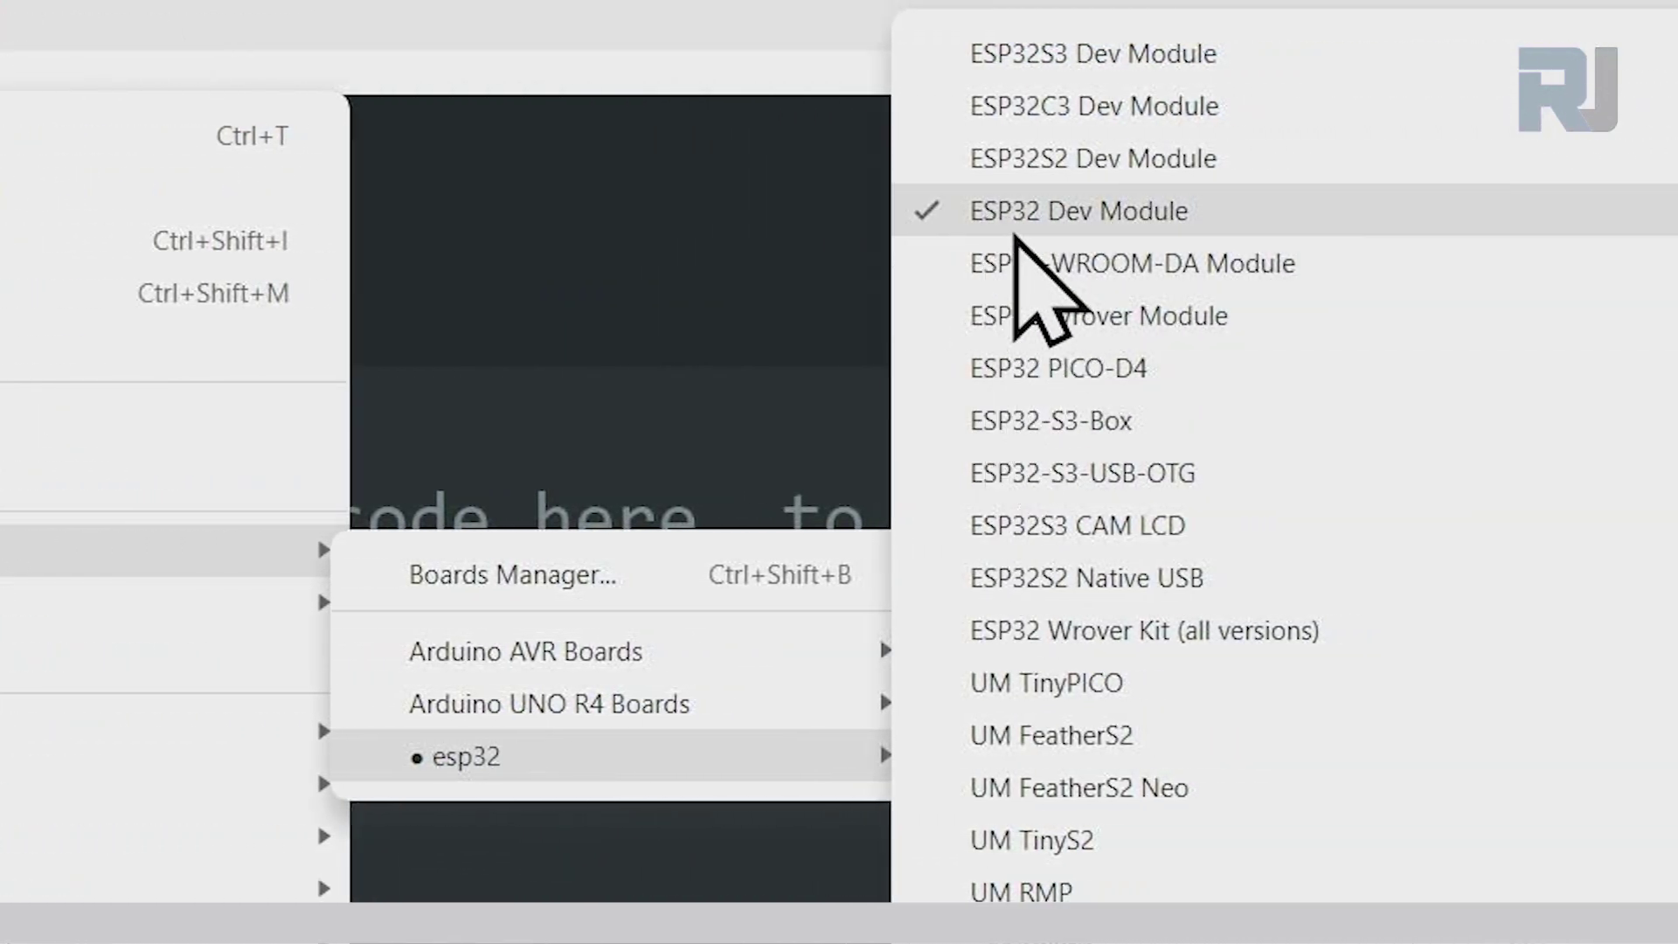
mouse_move(456, 756)
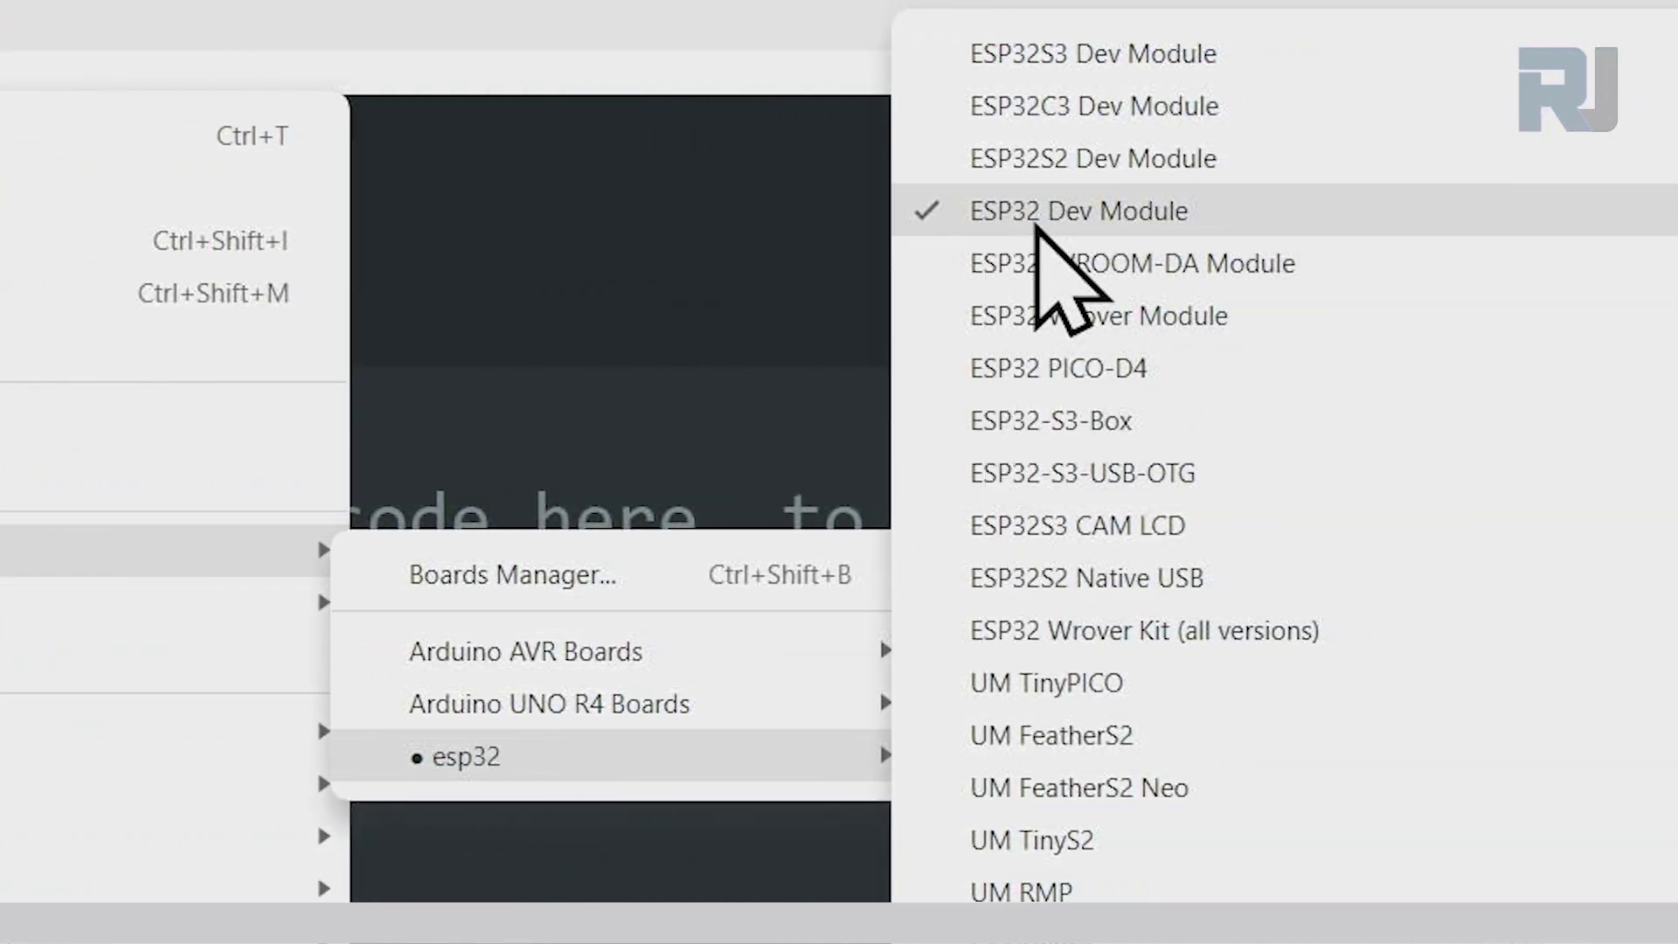
click(1042, 217)
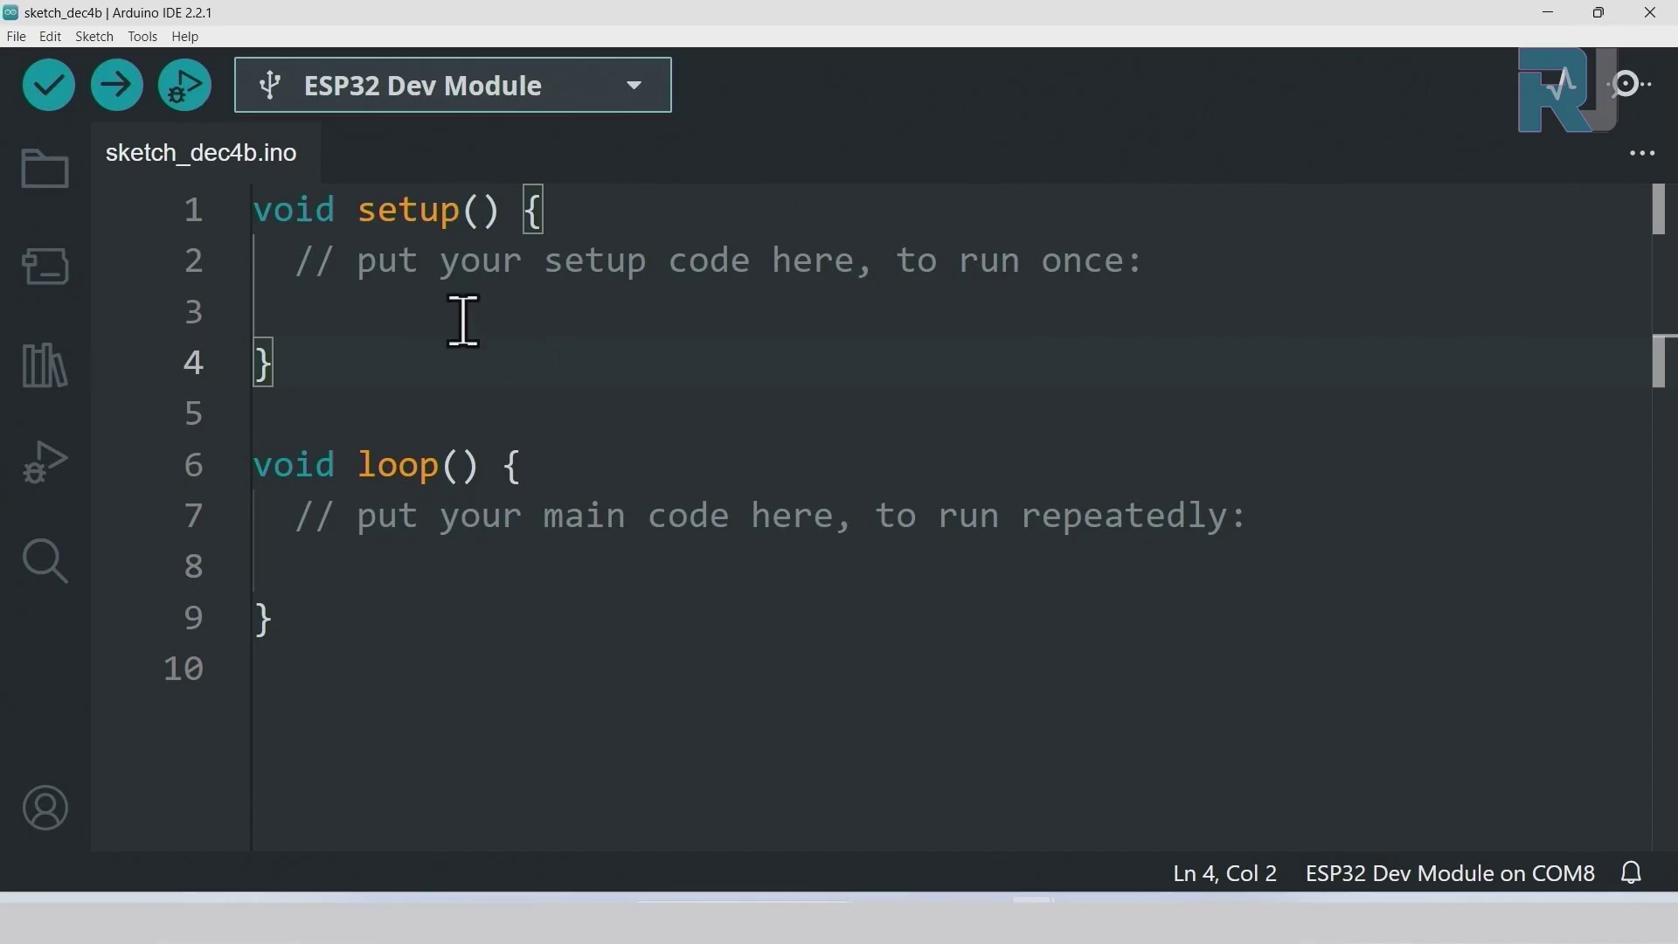
click(636, 100)
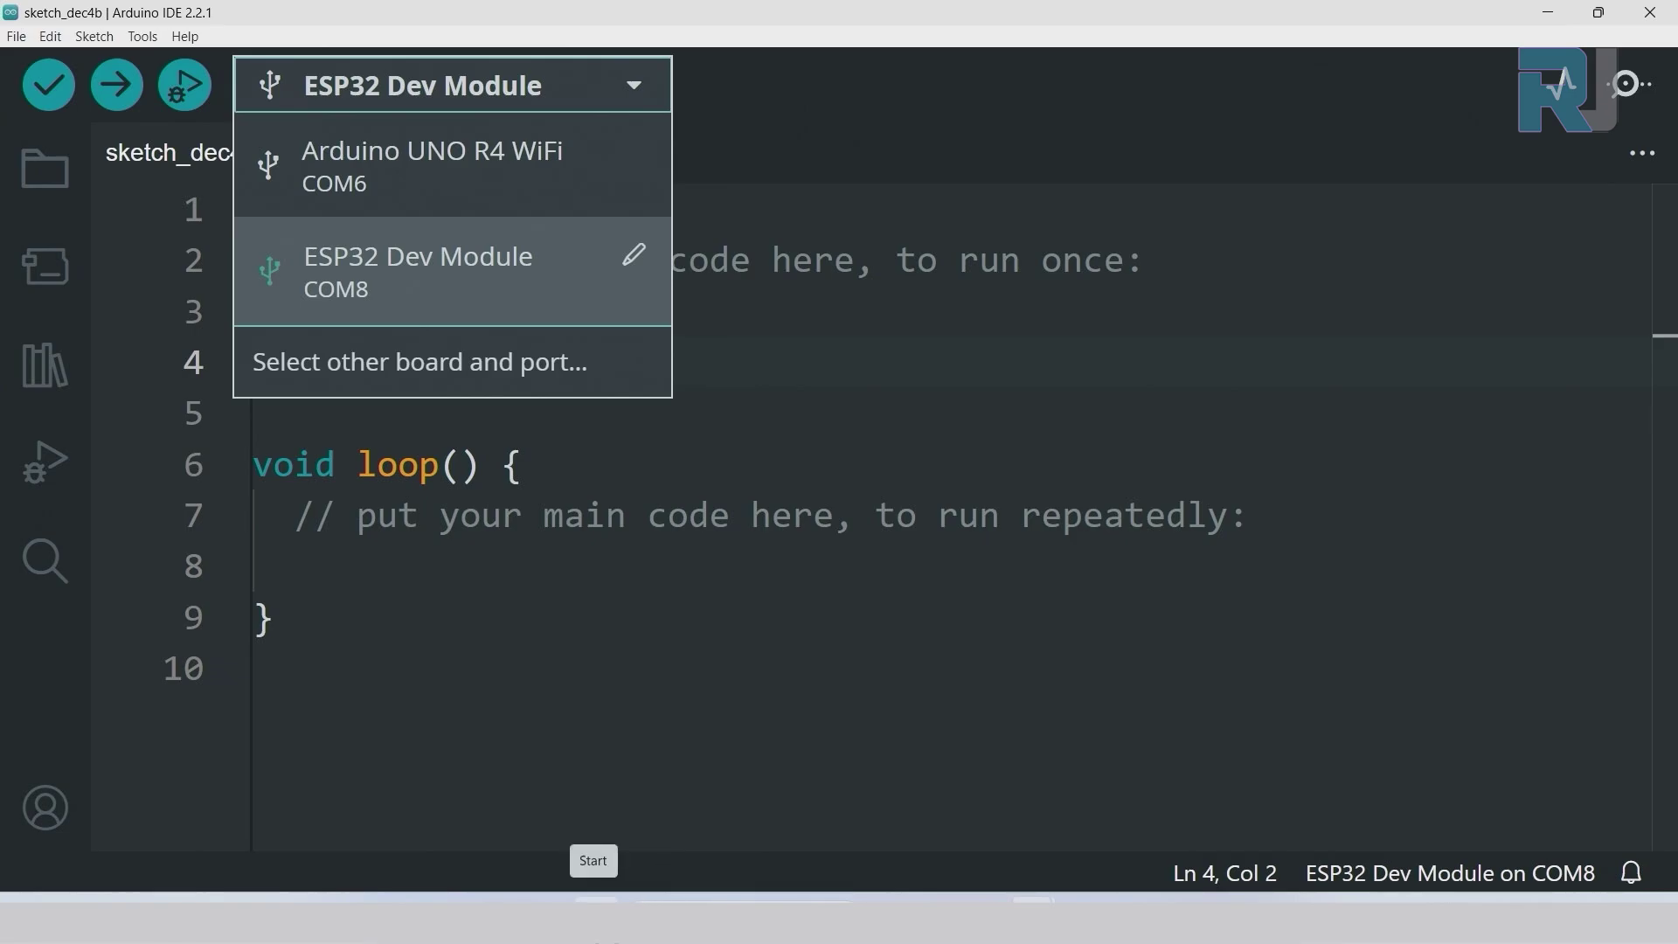
right_click(593, 919)
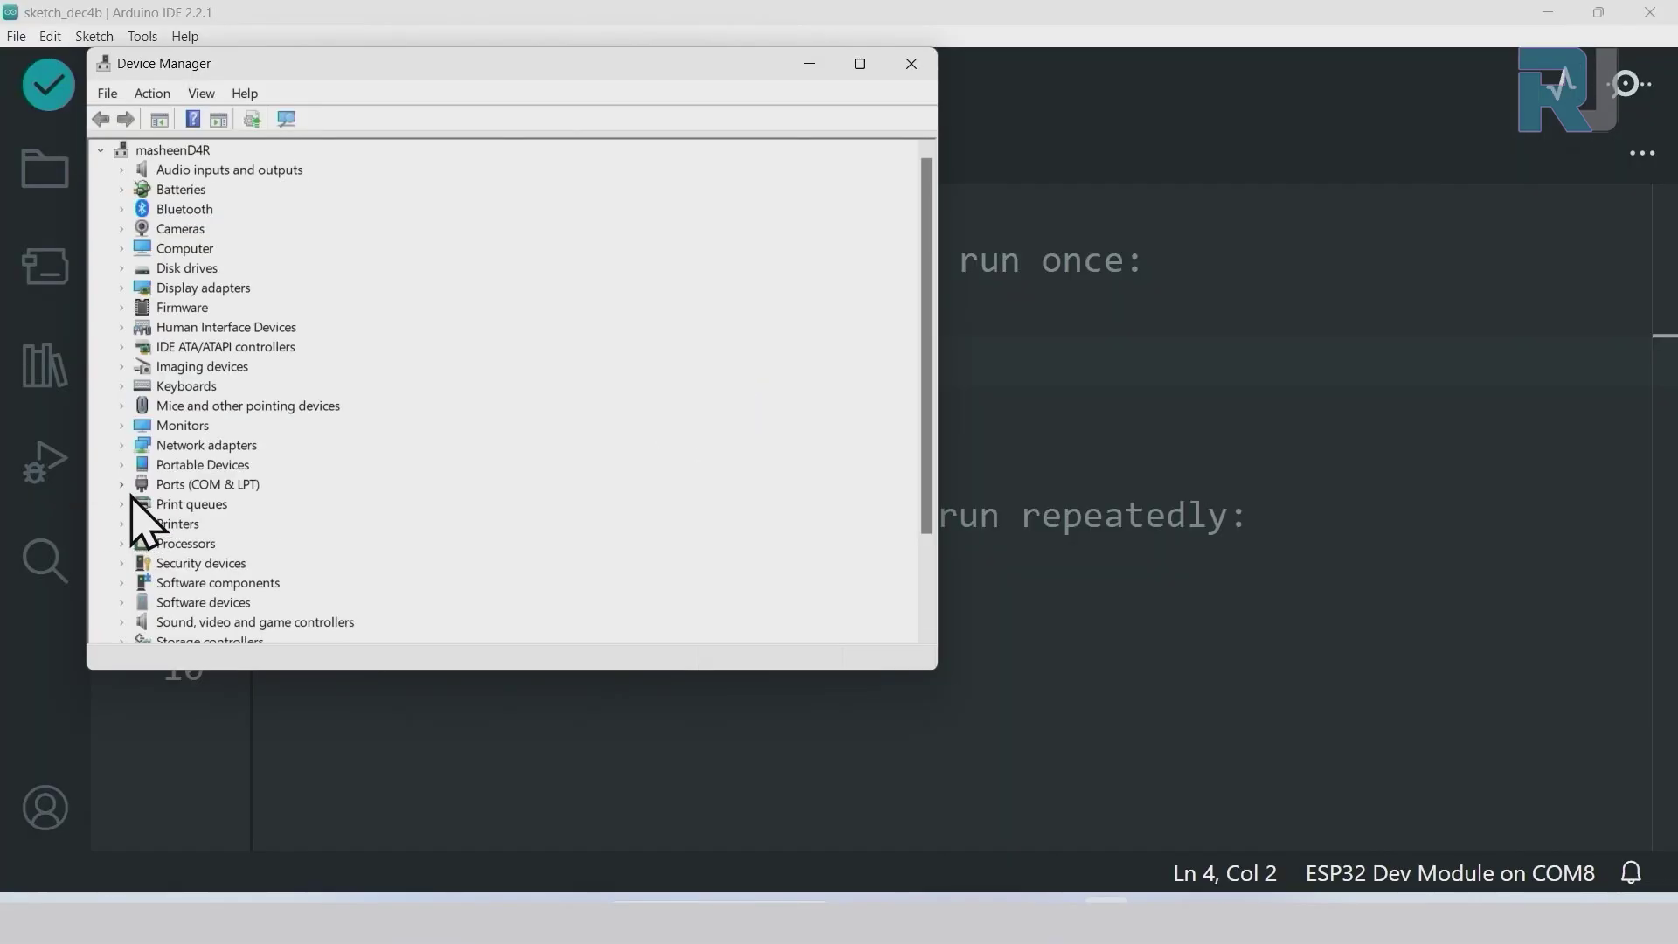
Expand Ports (COM & LPT) and compare COM6 with COM8, the USB-SERIAL CH340 port
click(124, 484)
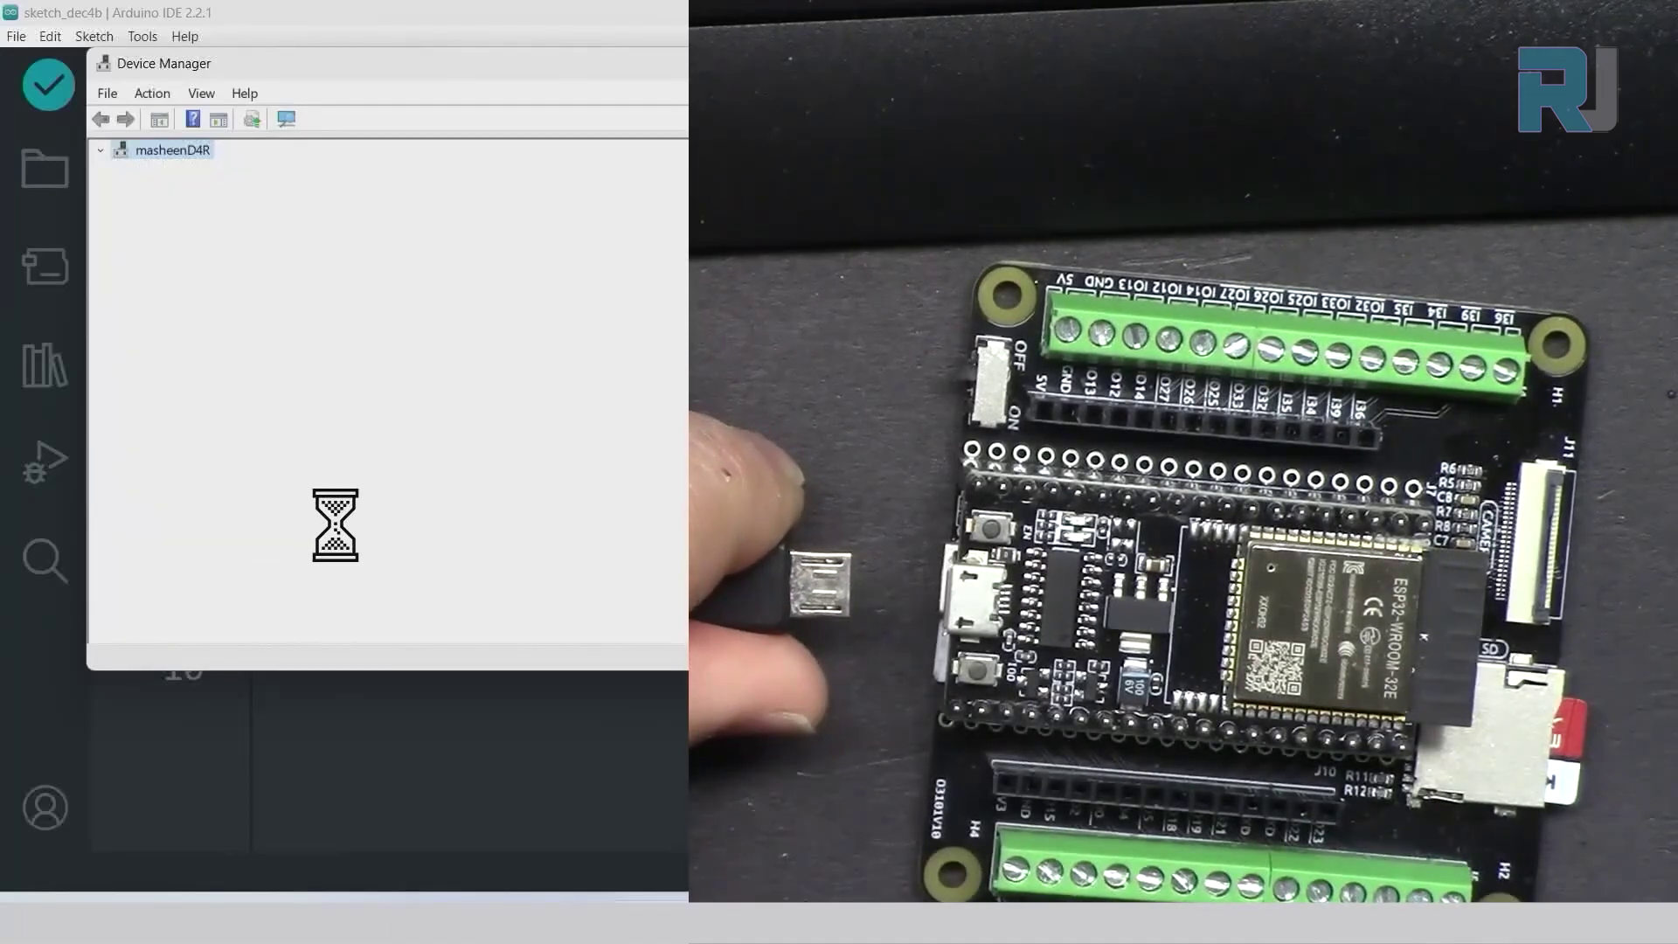
click(305, 507)
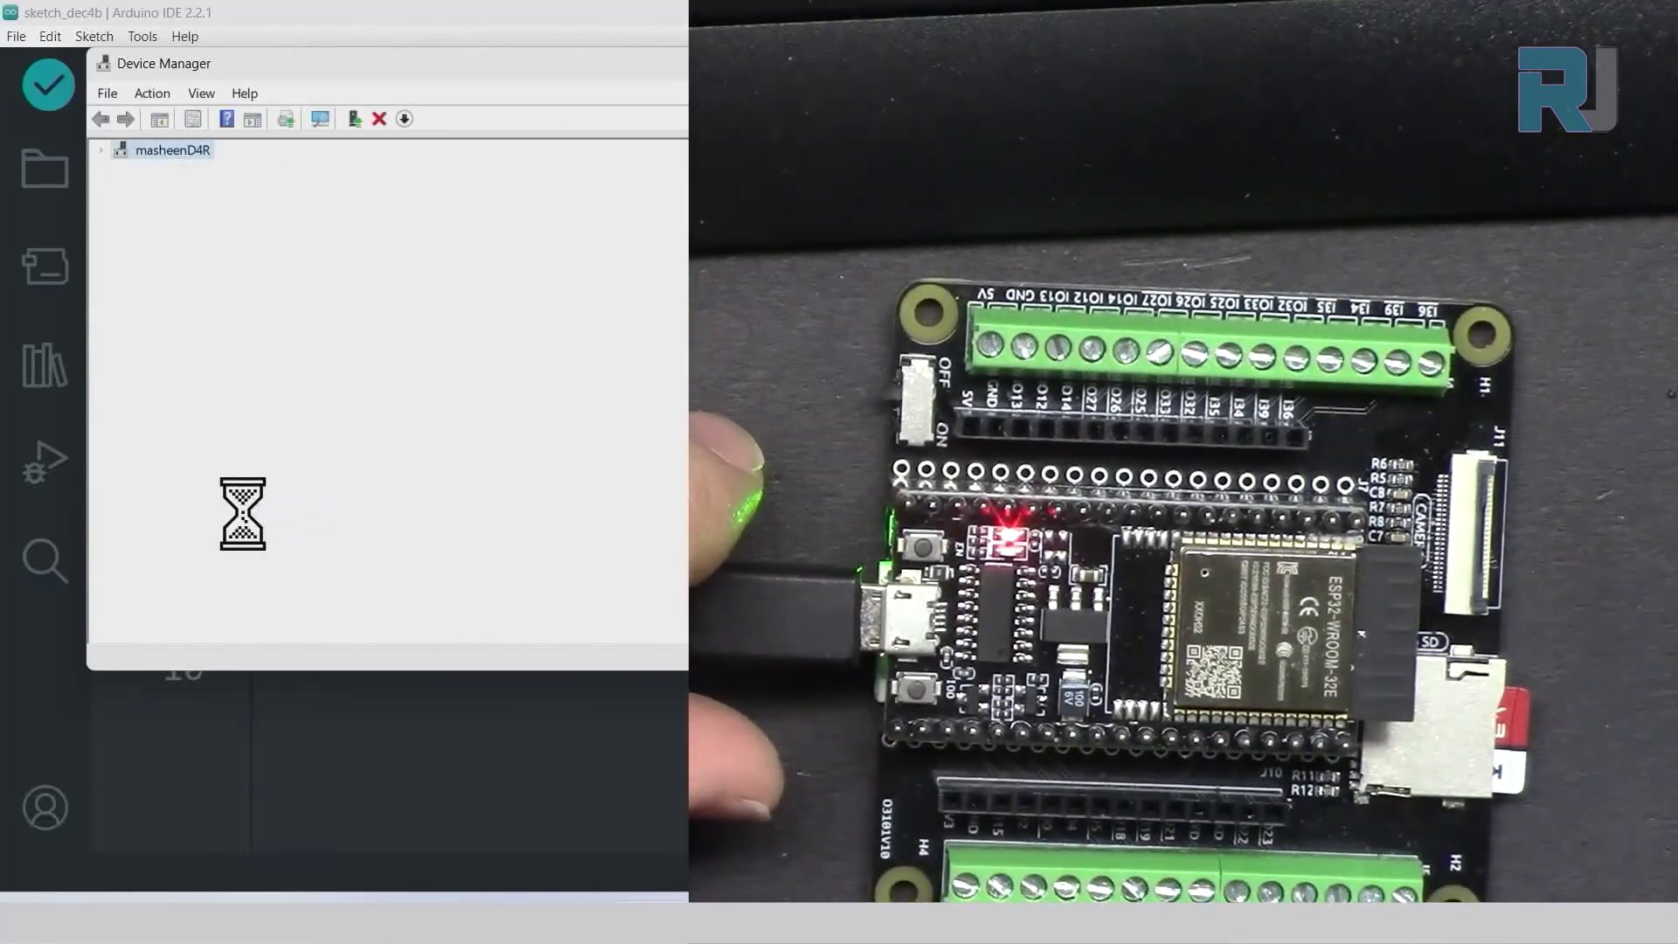
click(288, 525)
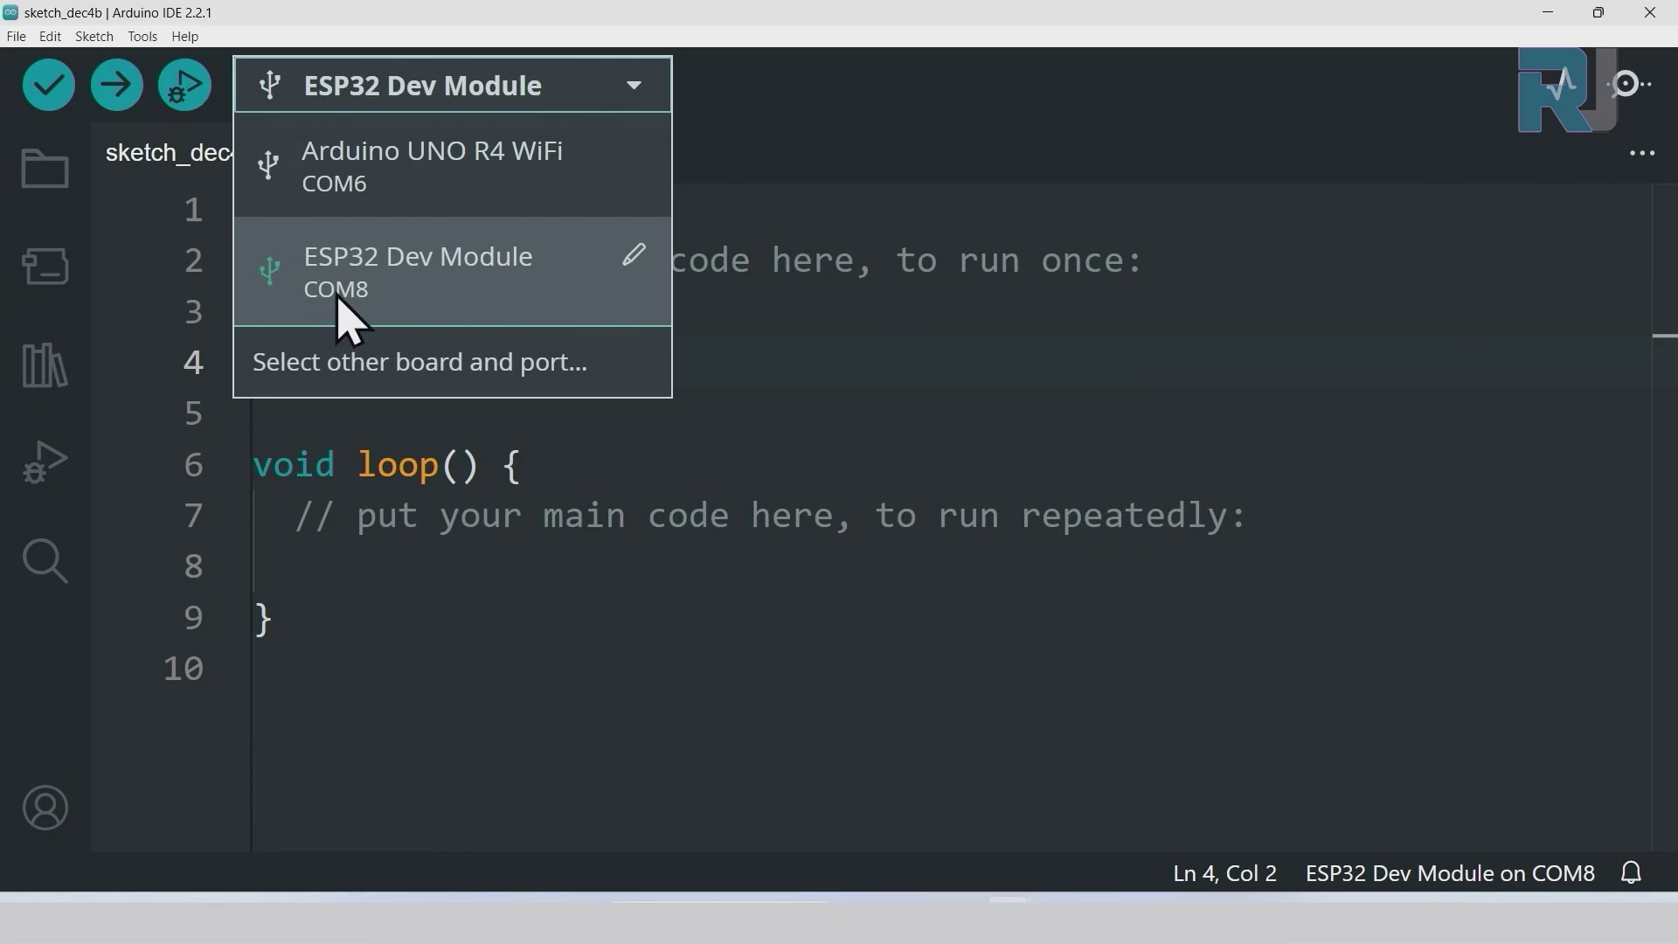
Close the board list with ESP32 Dev Module kept and review the serial port list
click(318, 296)
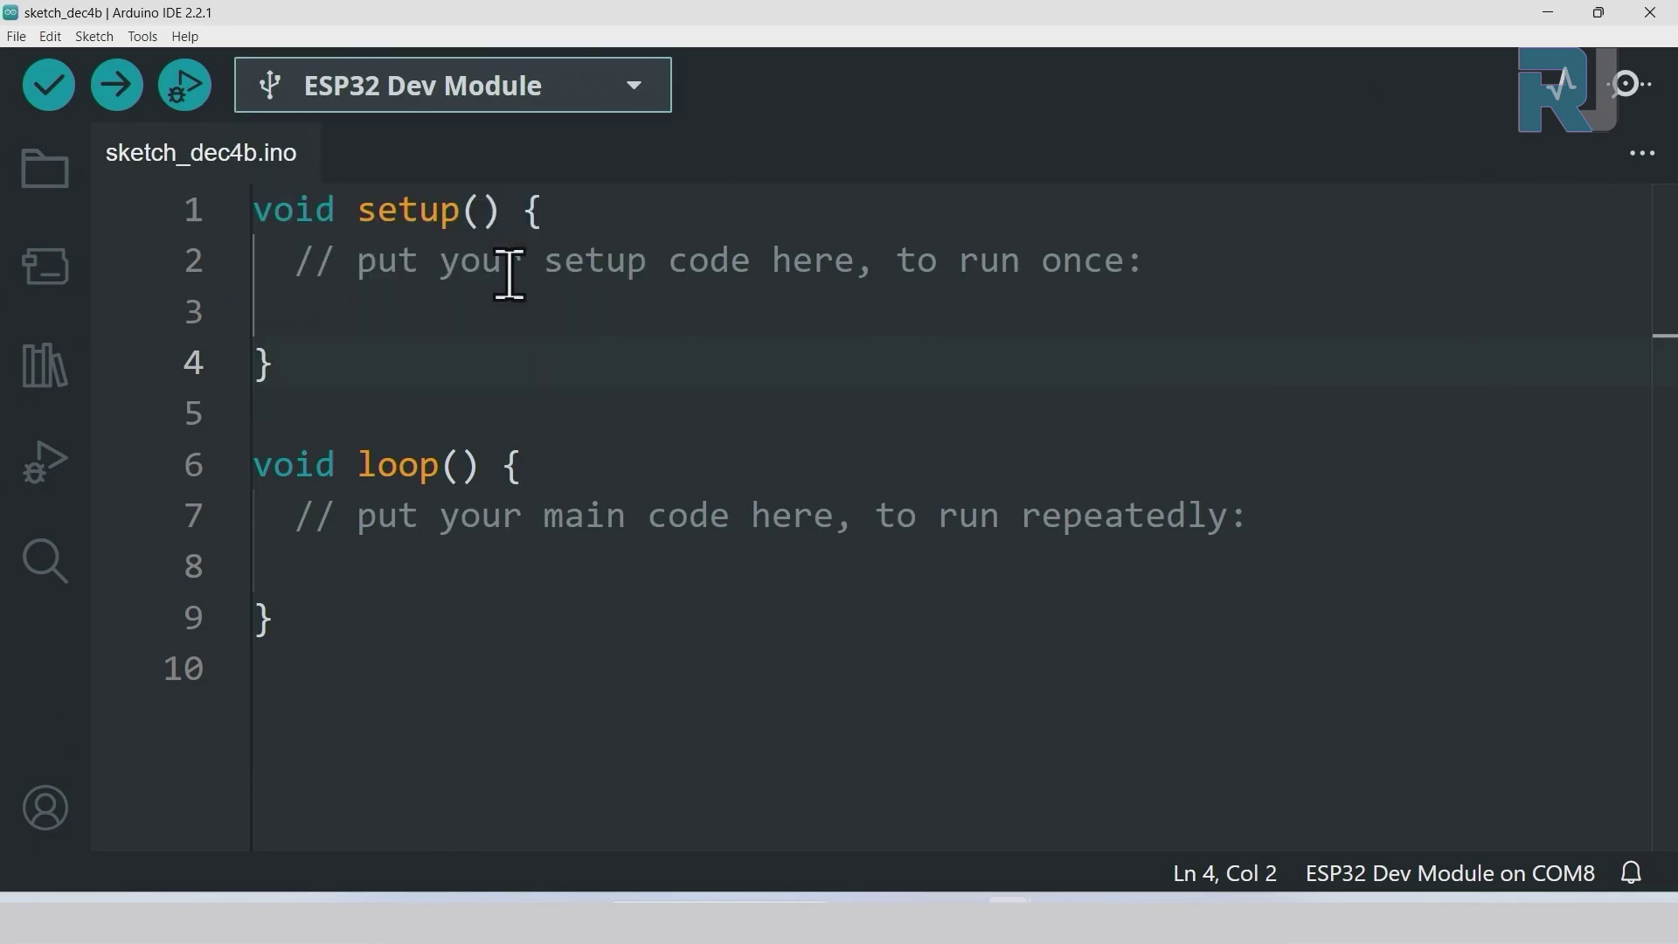
click(143, 37)
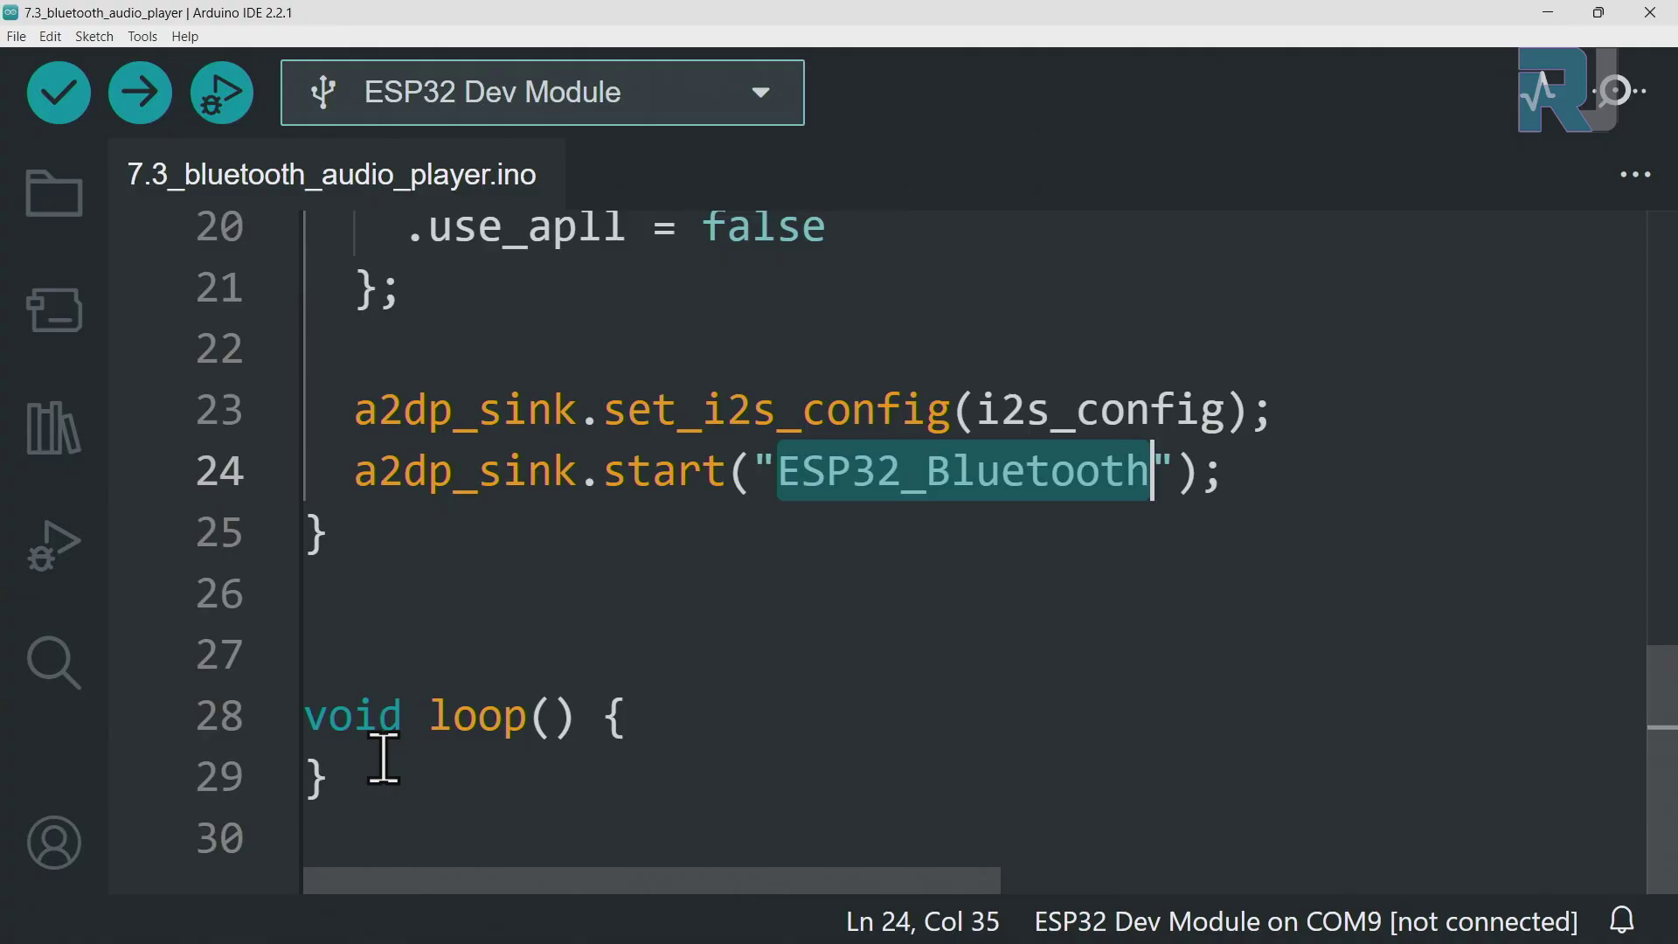
Compile and upload 7.3_bluetooth_audio_player to the ESP32 Dev Module on COM8
click(155, 94)
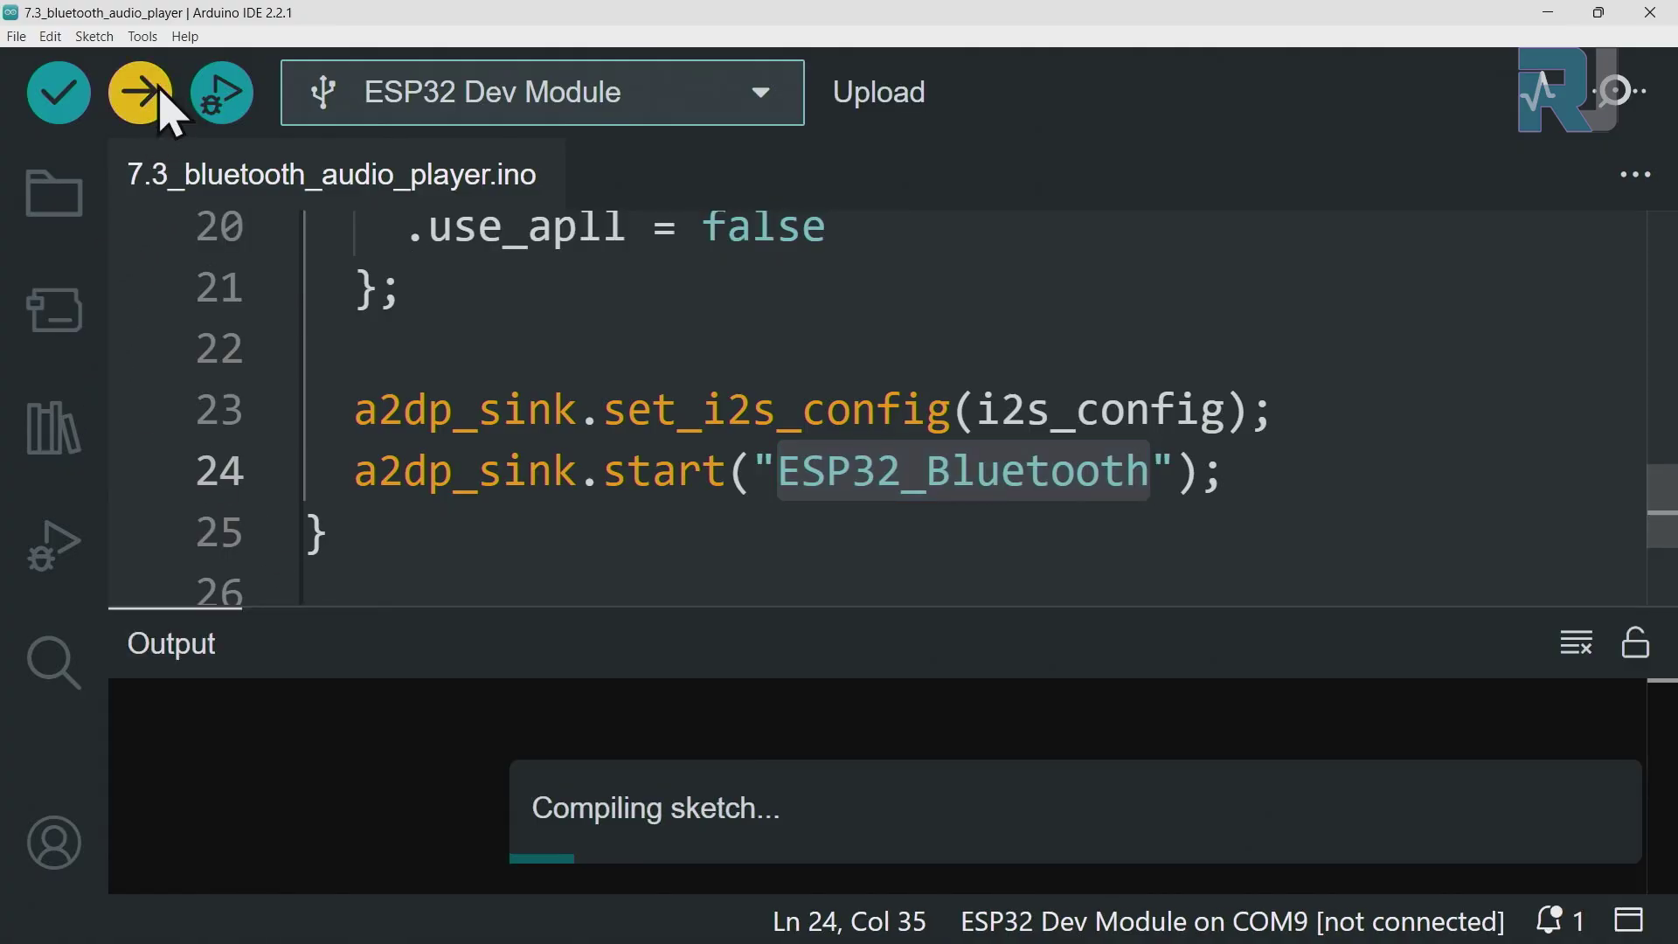